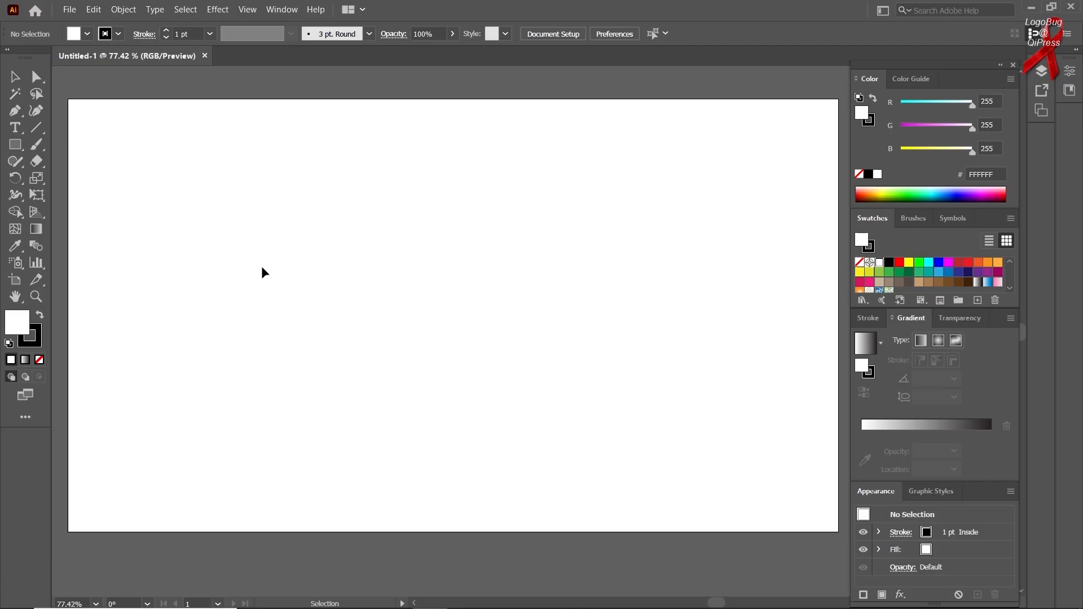
Detach the group of type tools as a floating toolbar and place it near the artboard's upper-left corner.
{"action": "right_click", "coordinate": [29, 125]}
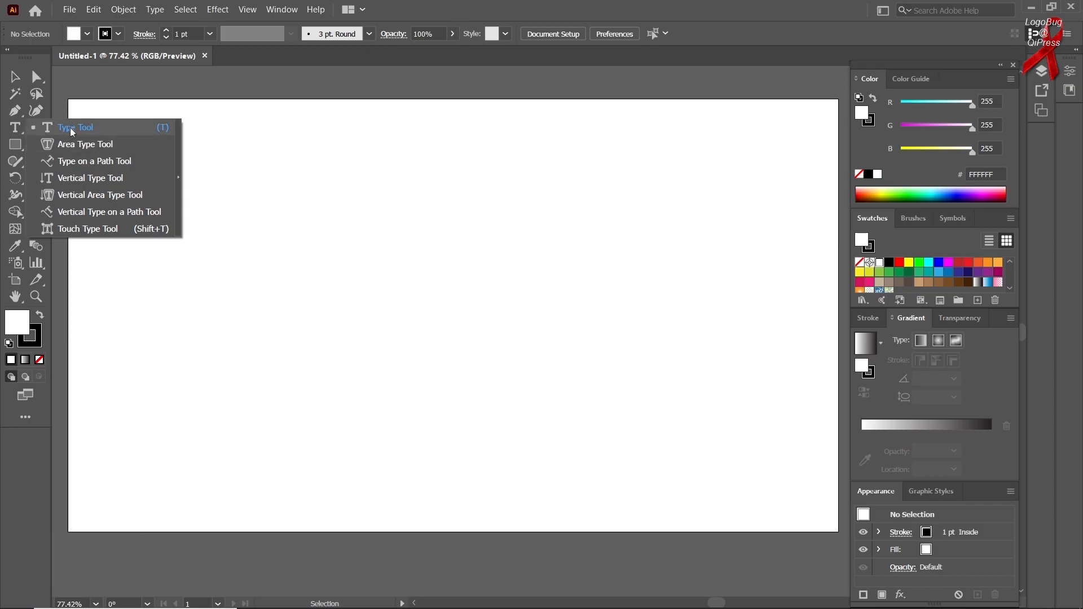
{"action": "left_click", "coordinate": [45, 130]}
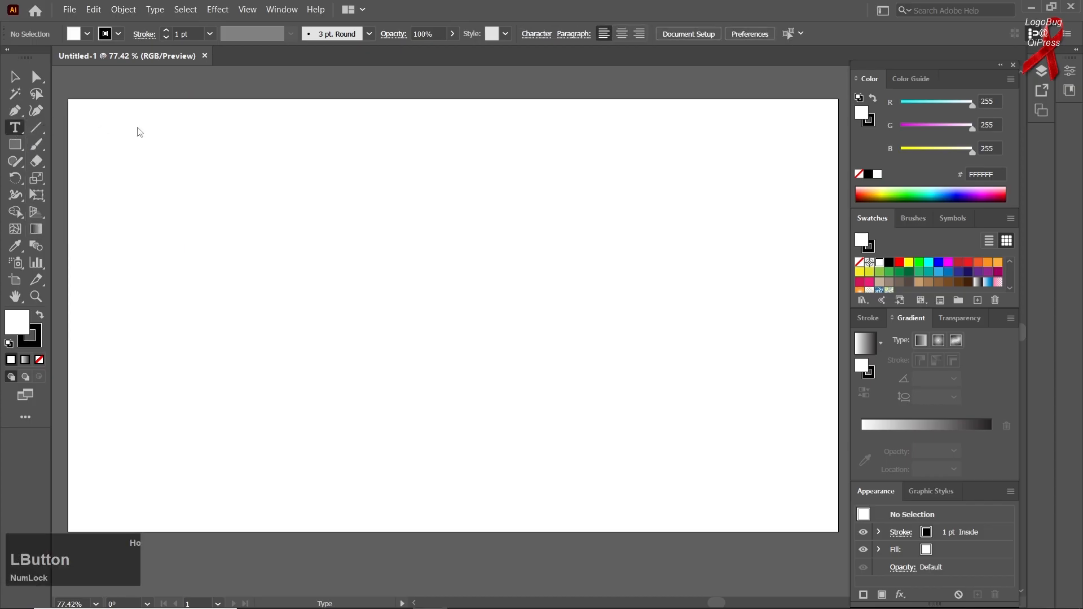
{"action": "right_click", "coordinate": [9, 132]}
{"action": "left_click", "coordinate": [31, 131]}
{"action": "right_click", "coordinate": [19, 132]}
{"action": "left_click", "coordinate": [181, 186]}
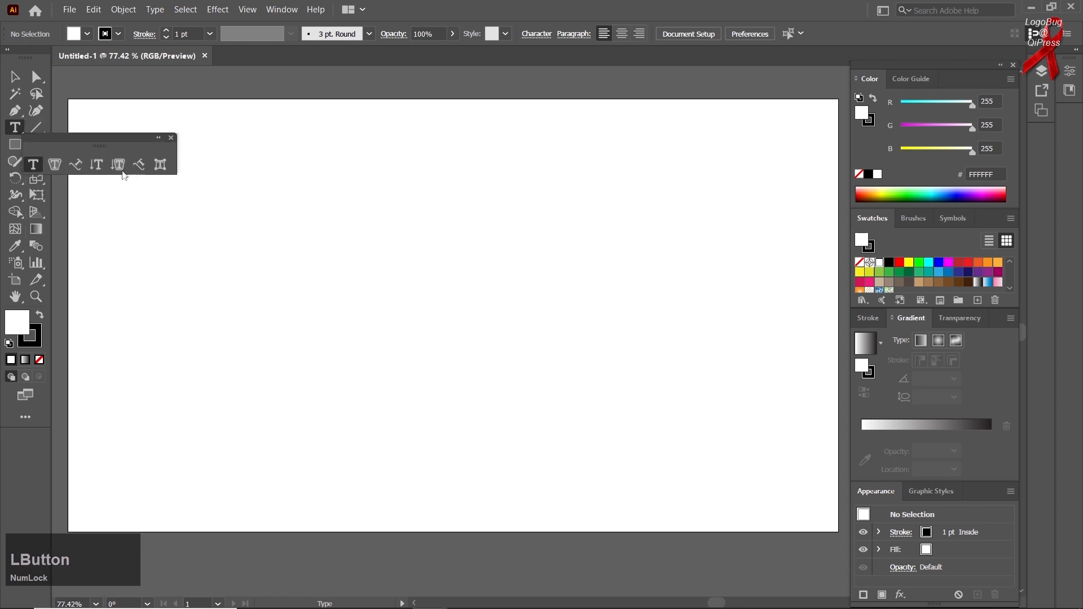
{"action": "left_click_drag", "start_coordinate": [146, 129], "coordinate": [106, 84]}
Create a point text reading "adobe illustrator" in the artboard's upper-left area with the Type tool.
{"action": "scroll", "coordinate": [145, 164], "scroll_direction": "up", "scroll_amount": 3}
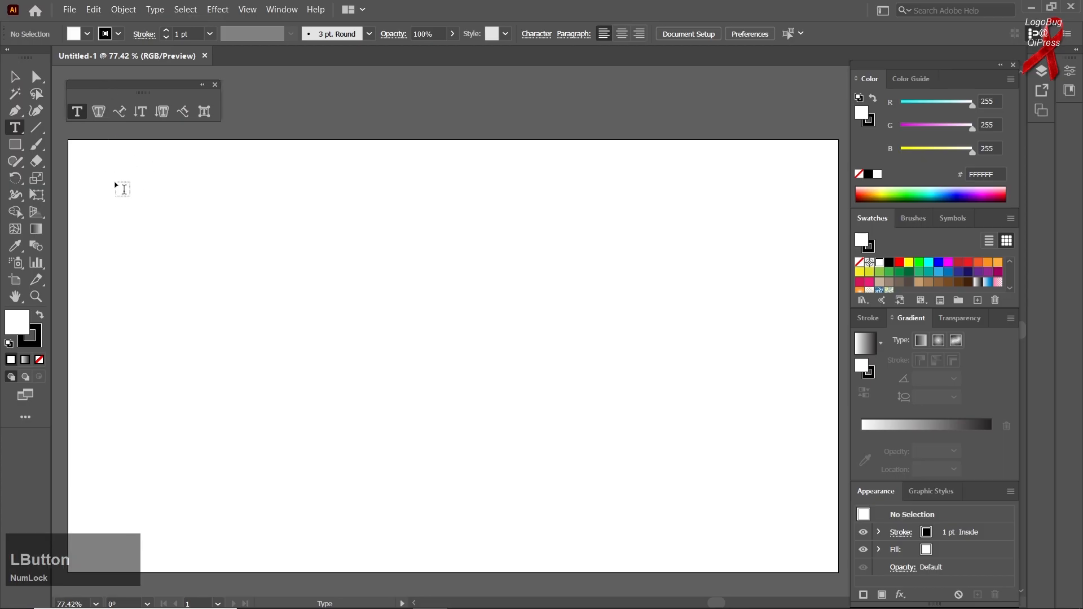
{"action": "key", "text": "space"}
{"action": "mouse_move", "coordinate": [172, 224]}
{"action": "left_mouse_down"}
{"action": "mouse_move", "coordinate": [161, 194]}
{"action": "mouse_move", "coordinate": [166, 213]}
{"action": "left_mouse_up"}
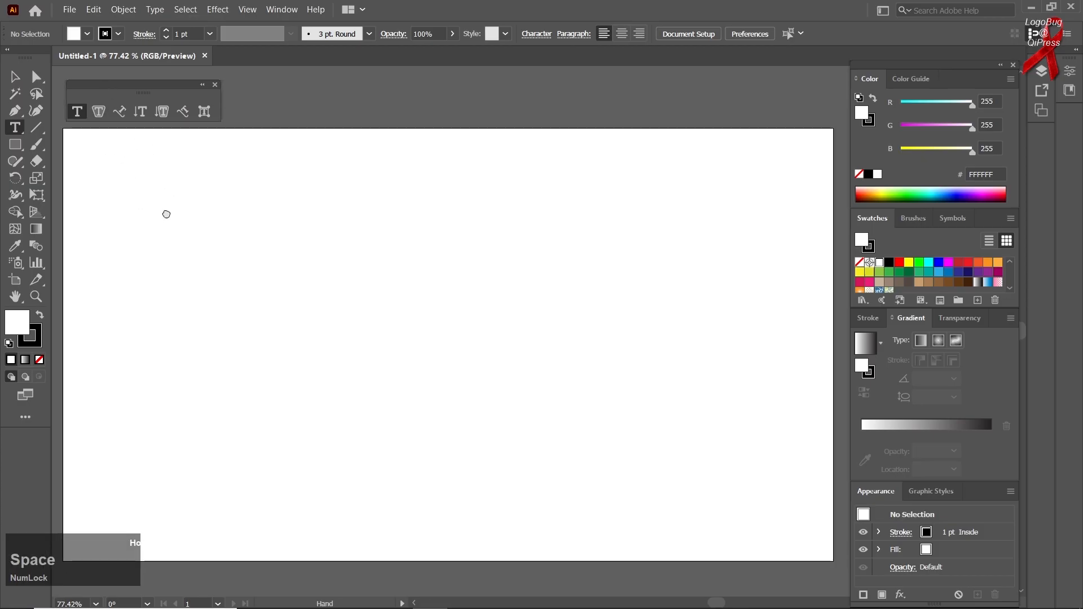
{"action": "right_click", "coordinate": [15, 128]}
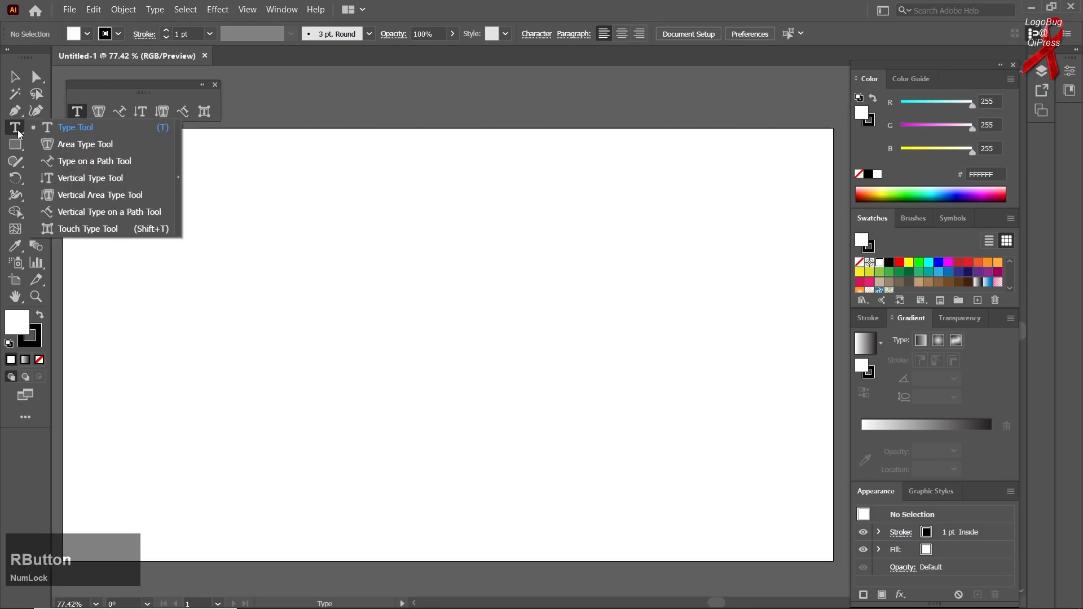
{"action": "left_click", "coordinate": [70, 132]}
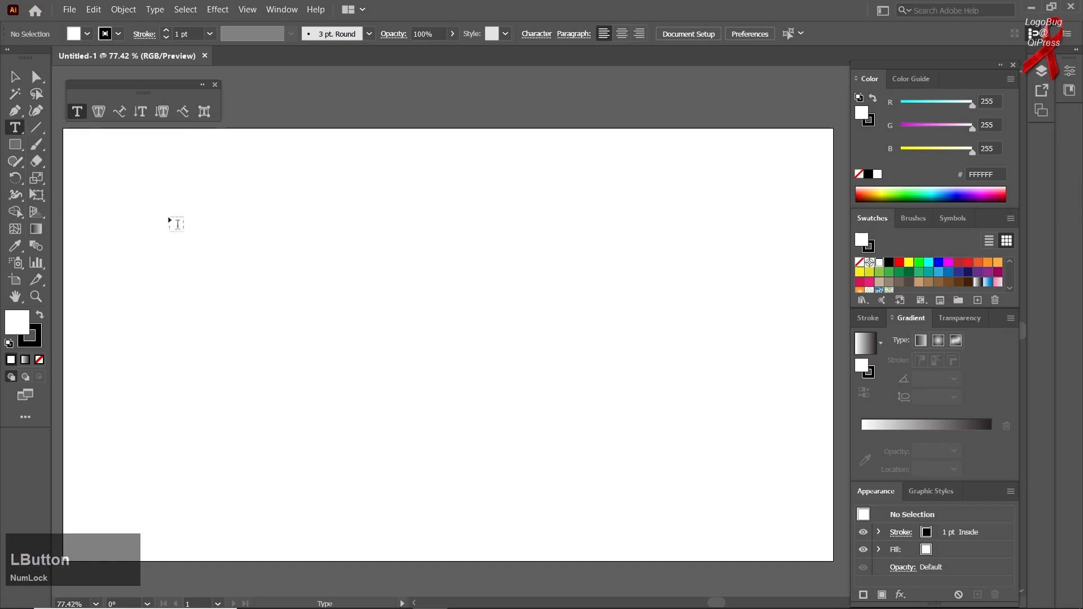
{"action": "left_click", "coordinate": [203, 230]}
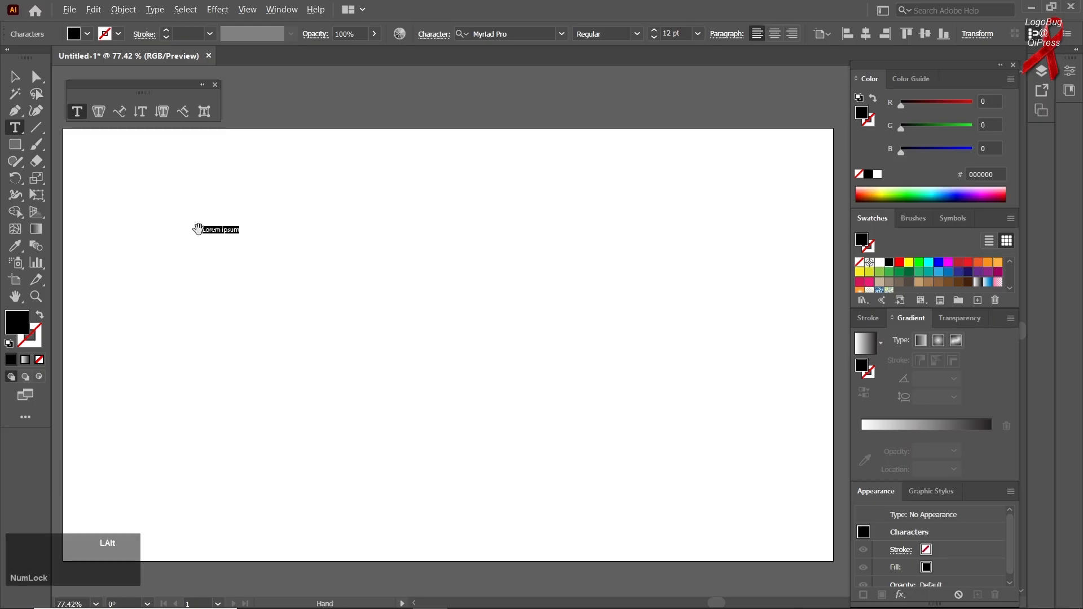
{"action": "scroll", "coordinate": [200, 230], "scroll_direction": "up", "scroll_amount": 6}
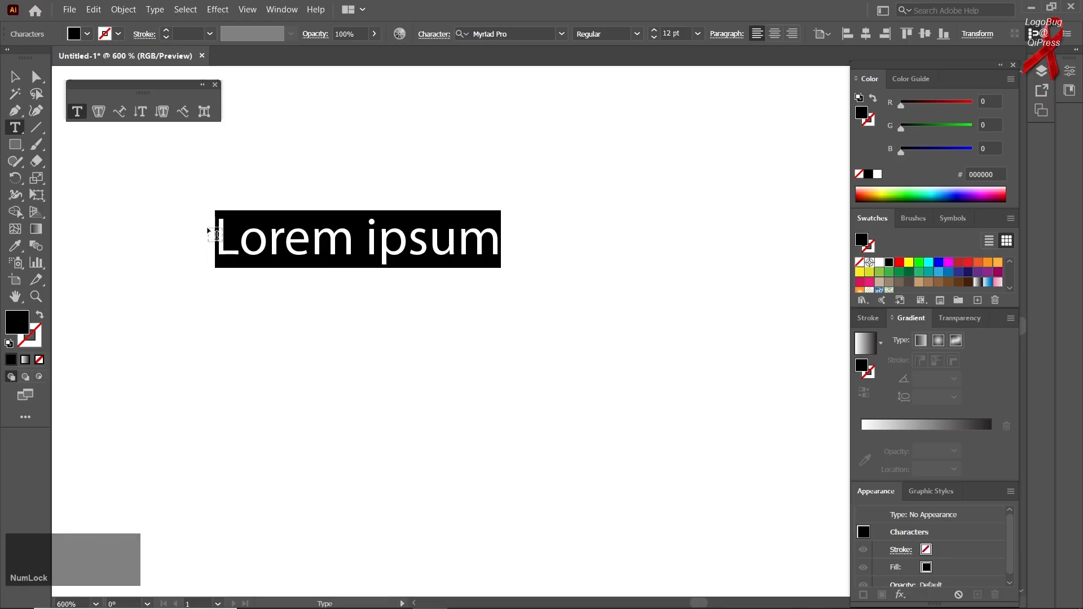
{"action": "scroll", "coordinate": [206, 230], "scroll_direction": "down", "scroll_amount": 5}
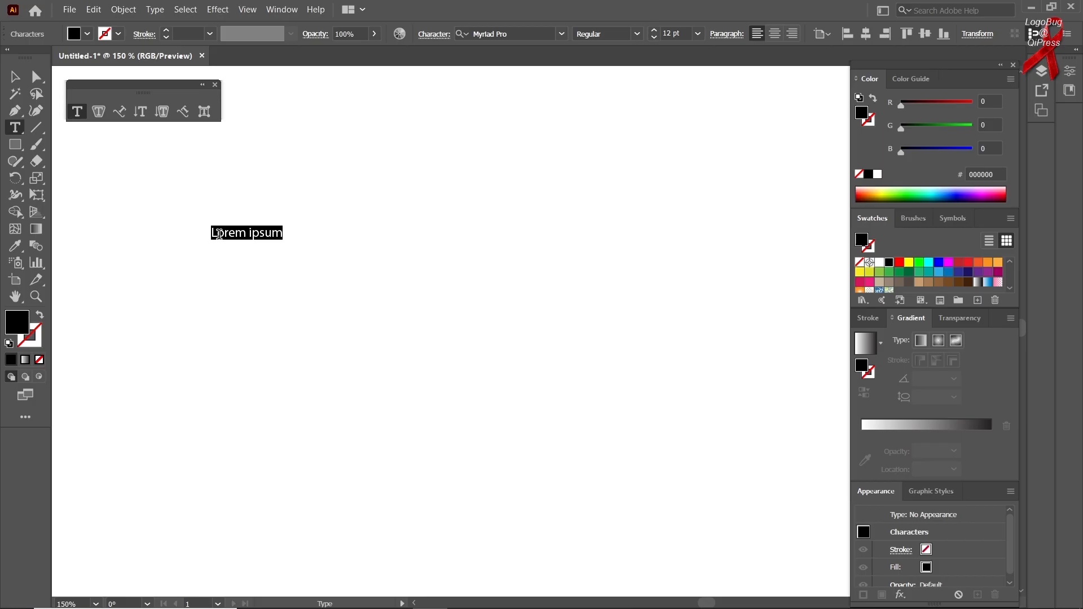
{"action": "type", "text": "adobe illustra"}
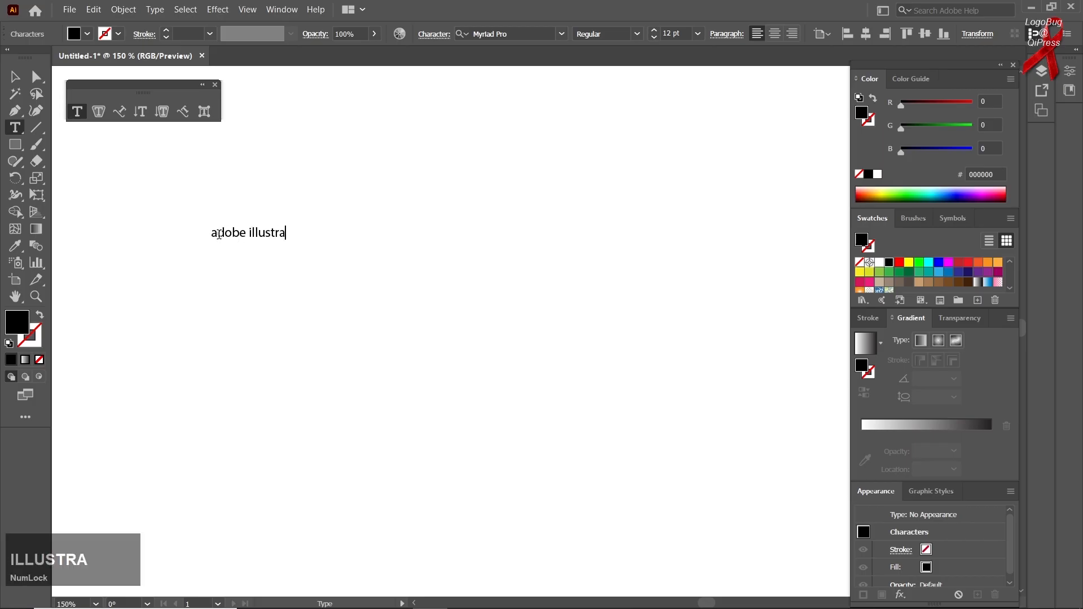
{"action": "type", "text": "tor"}
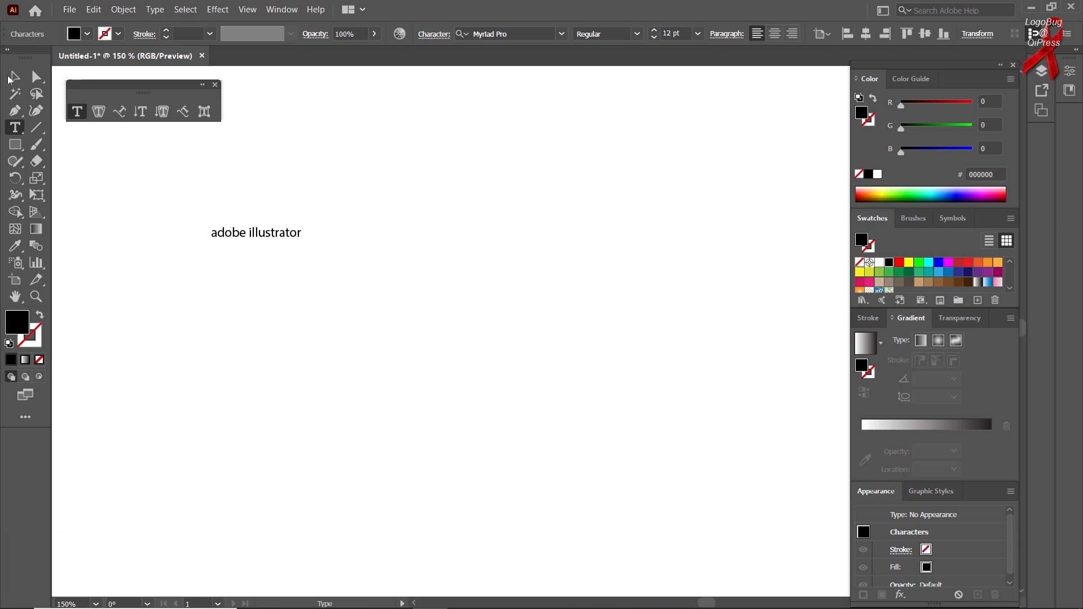
Examine the paragraph settings, character settings, font styles and font families available for the selected "adobe illustrator" text.
{"action": "triple_click", "coordinate": [262, 233]}
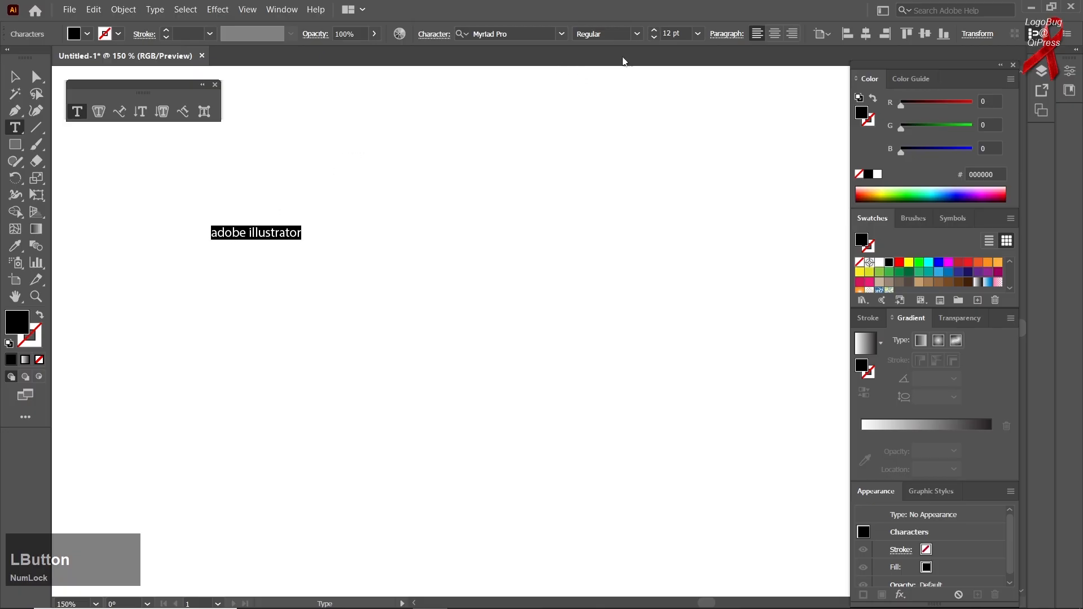
{"action": "left_click", "coordinate": [725, 34]}
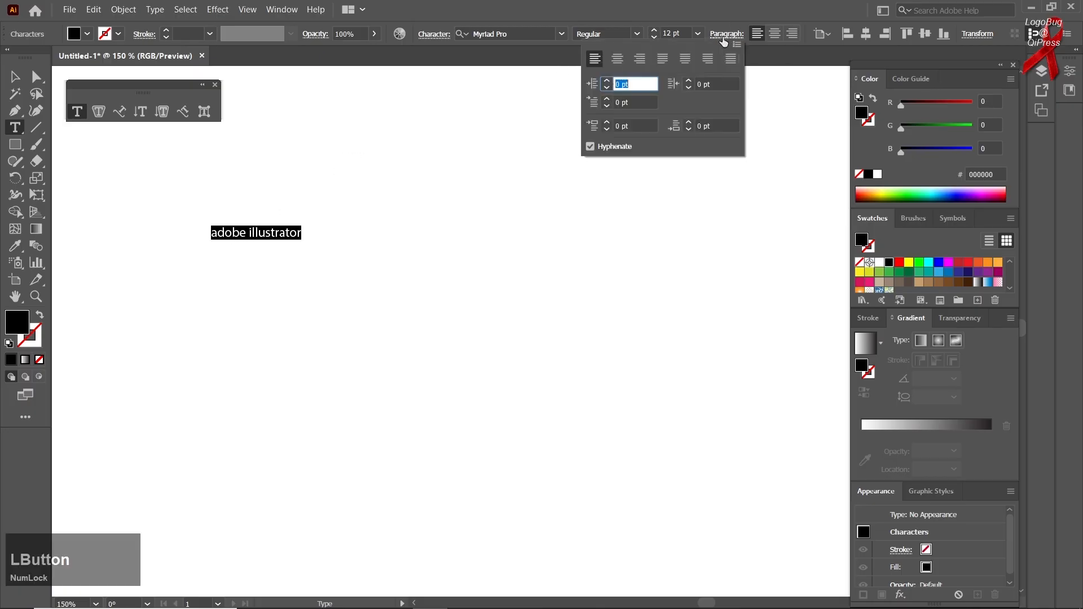
{"action": "left_click", "coordinate": [435, 39]}
{"action": "left_click", "coordinate": [434, 39]}
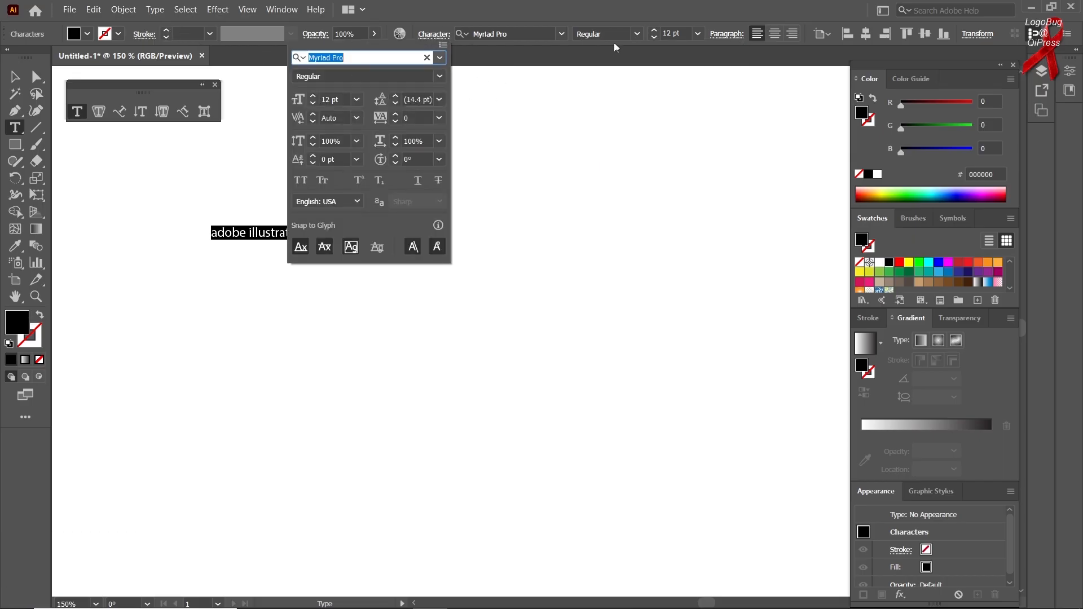
{"action": "left_click", "coordinate": [637, 39]}
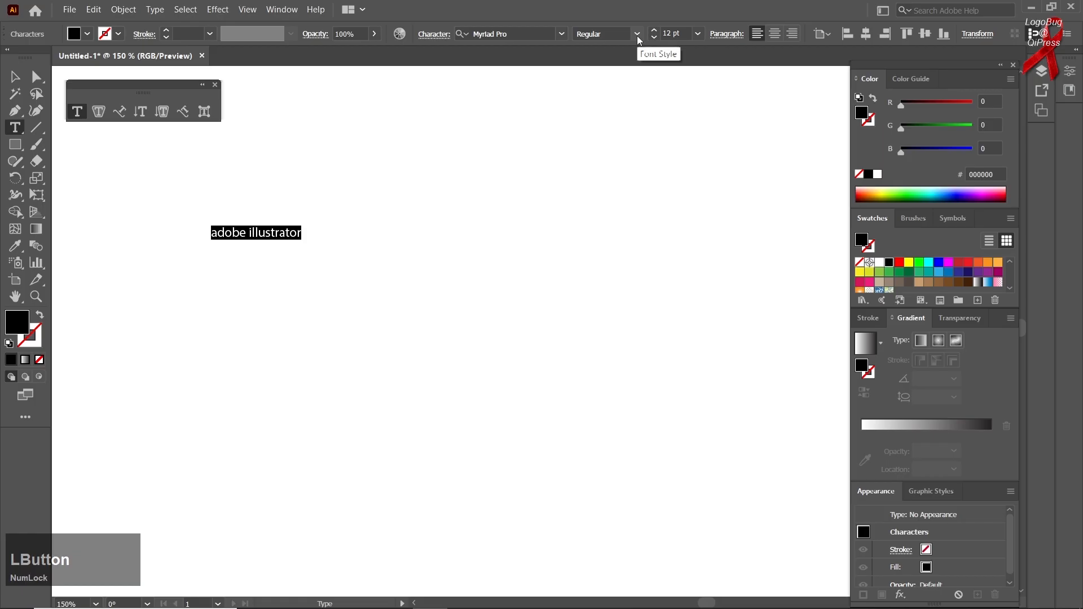
{"action": "left_click", "coordinate": [637, 35]}
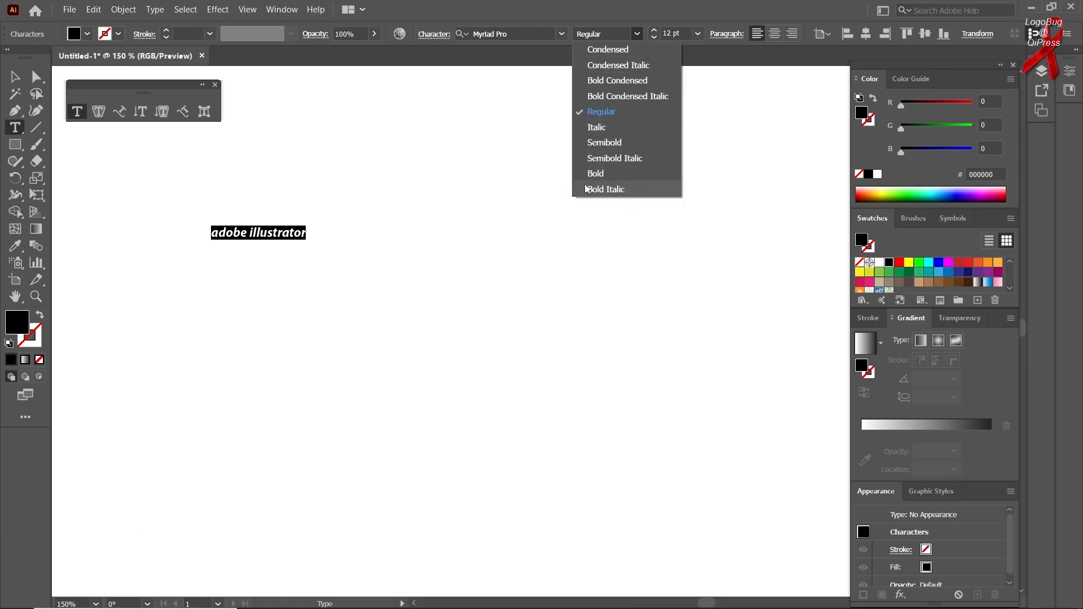
{"action": "left_click", "coordinate": [561, 39]}
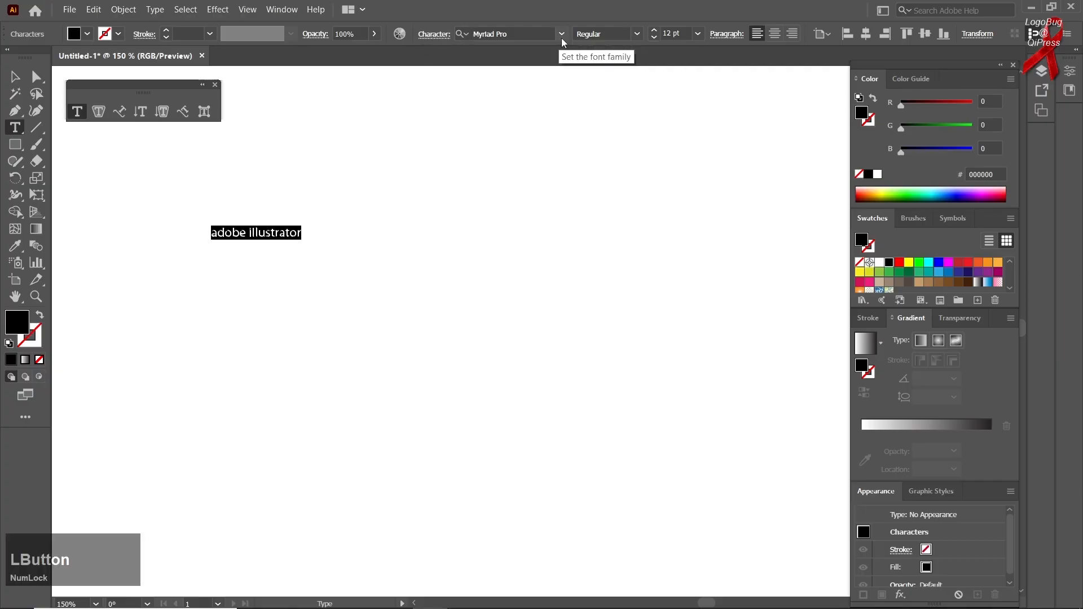
{"action": "left_click", "coordinate": [560, 38]}
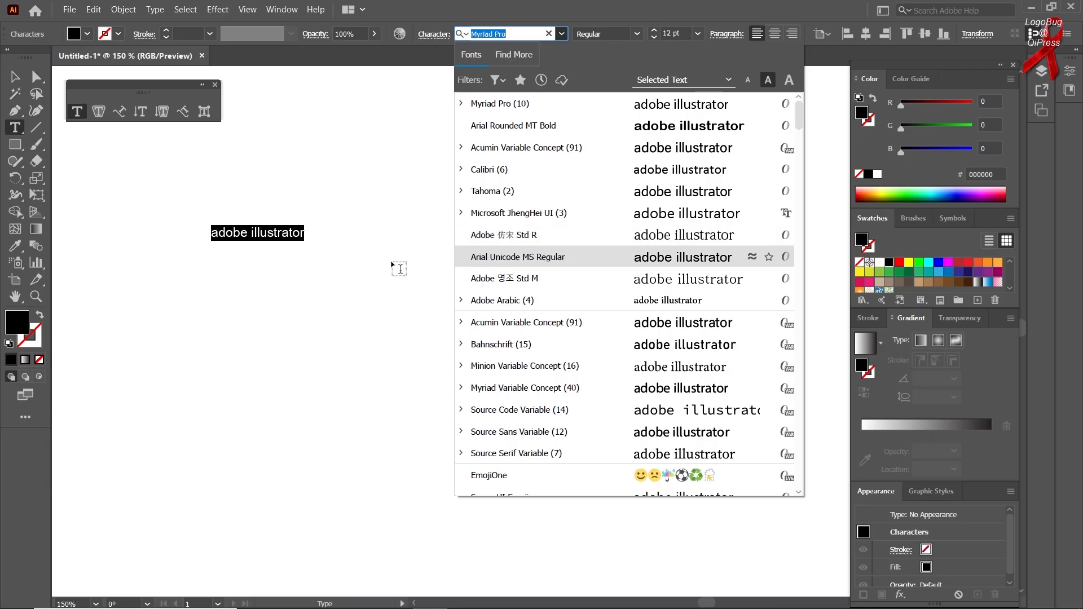
{"action": "left_click", "coordinate": [316, 264]}
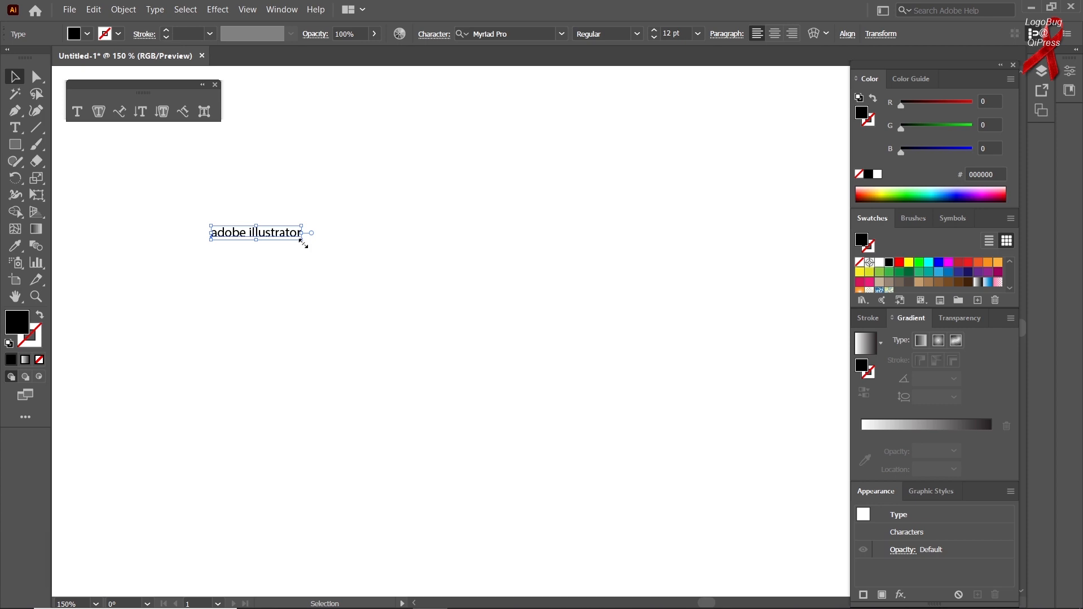
Enlarge the "adobe illustrator" text freehand to about 125 pt and set its fill colour to red C40E0E.
{"action": "left_click", "coordinate": [15, 78]}
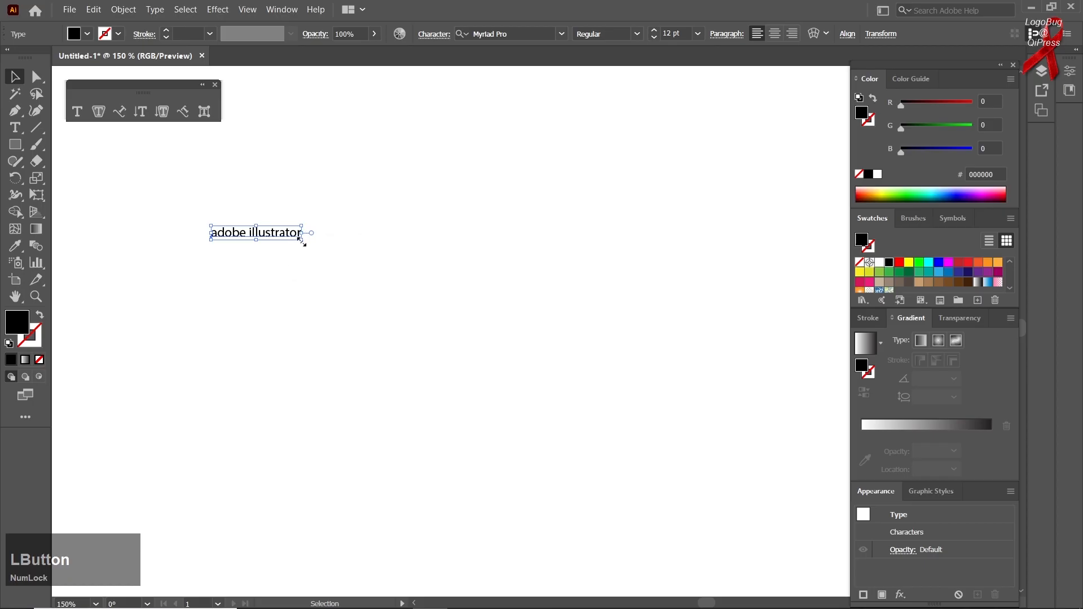
{"action": "left_click_drag", "start_coordinate": [302, 242], "coordinate": [716, 376]}
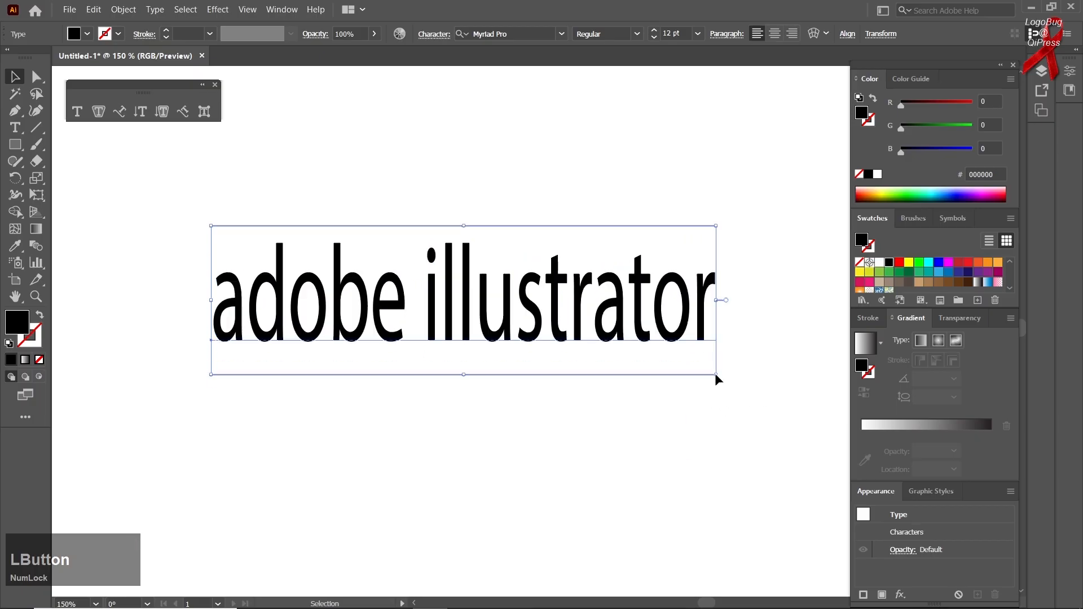
{"action": "triple_click", "coordinate": [358, 306]}
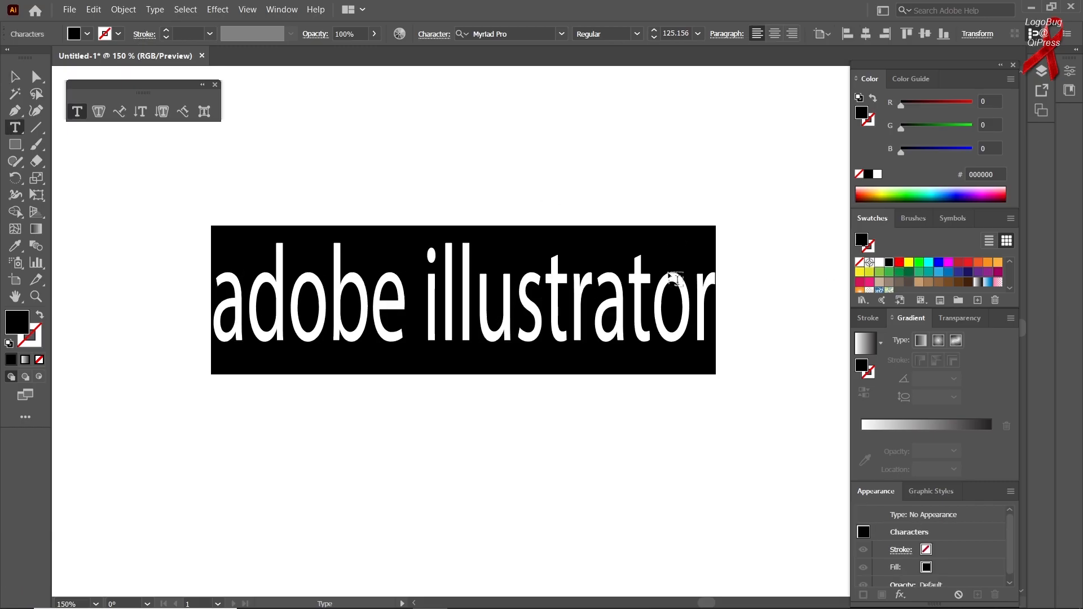
{"action": "double_click", "coordinate": [17, 328]}
{"action": "left_click", "coordinate": [627, 195]}
{"action": "left_click", "coordinate": [794, 162]}
{"action": "key", "text": "Escape"}
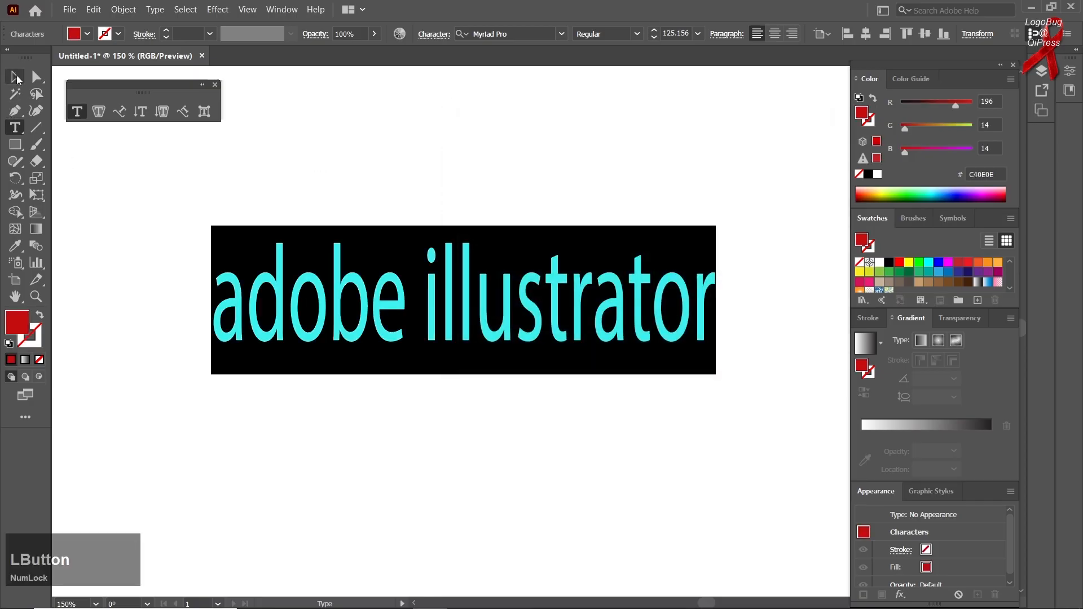
Move the red text slightly to the left and stretch it wider from its left edge.
{"action": "left_click", "coordinate": [340, 140]}
{"action": "left_click_drag", "start_coordinate": [336, 263], "coordinate": [303, 262]}
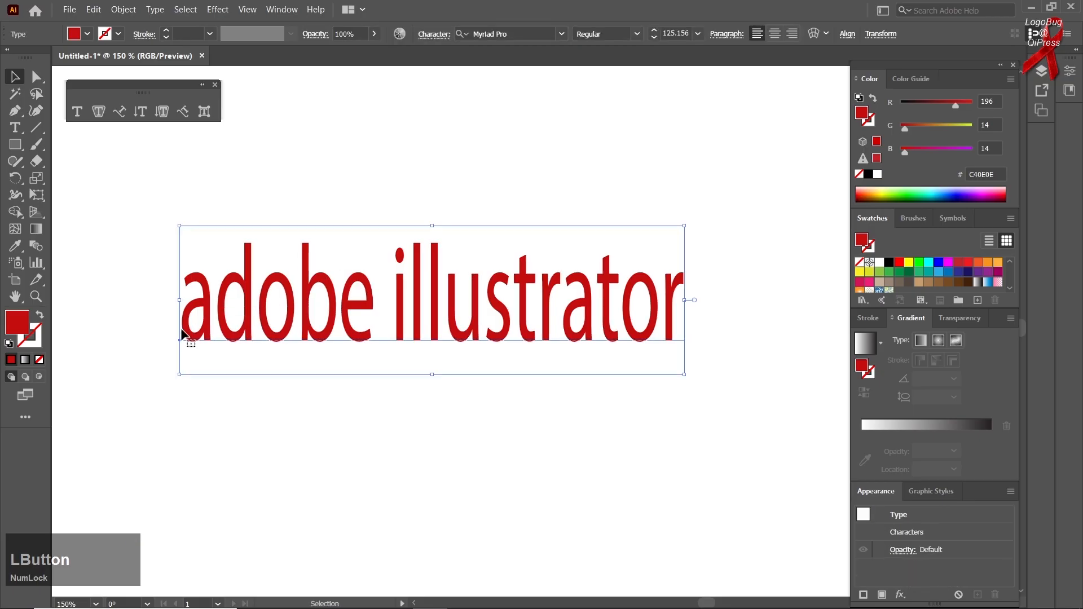
{"action": "left_click_drag", "start_coordinate": [179, 300], "coordinate": [115, 300]}
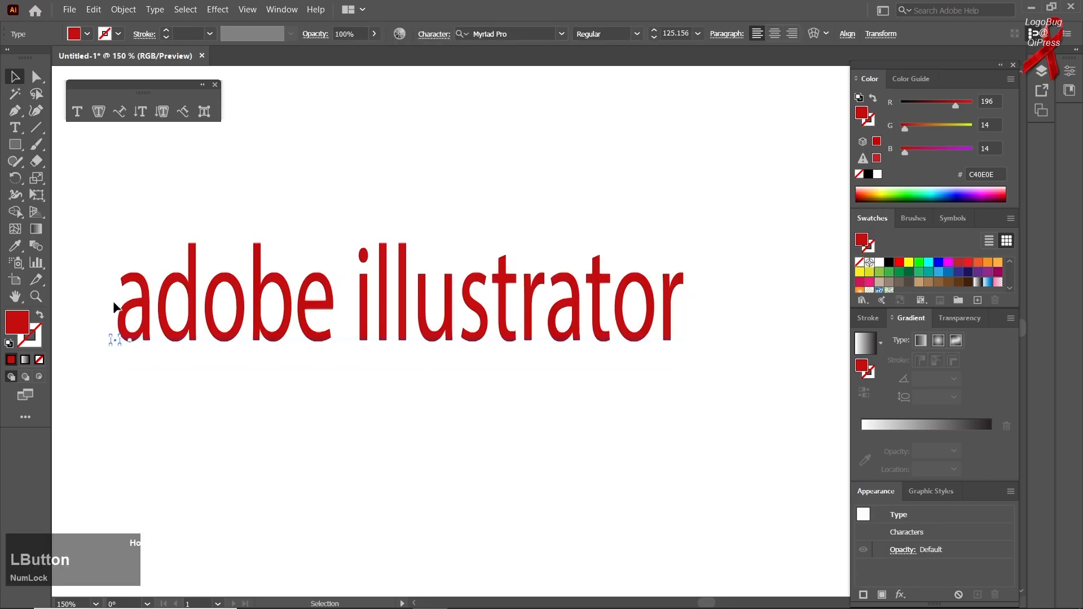
Set the text's stroke colour to cyan 0FE5EF.
{"action": "double_click", "coordinate": [36, 344]}
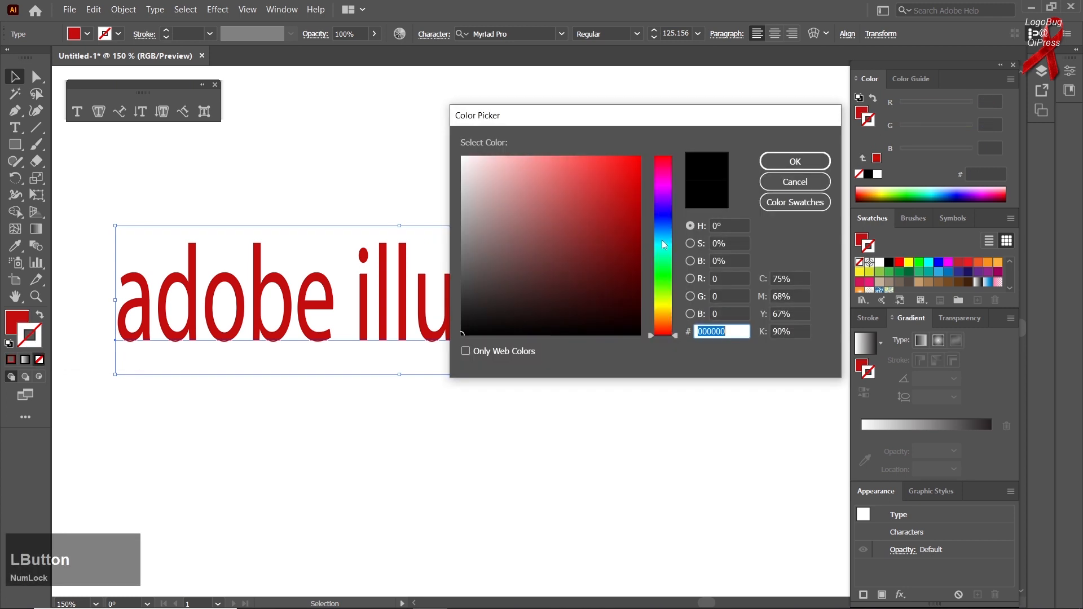
{"action": "left_click", "coordinate": [663, 243]}
{"action": "left_click", "coordinate": [629, 167]}
{"action": "left_click", "coordinate": [778, 162]}
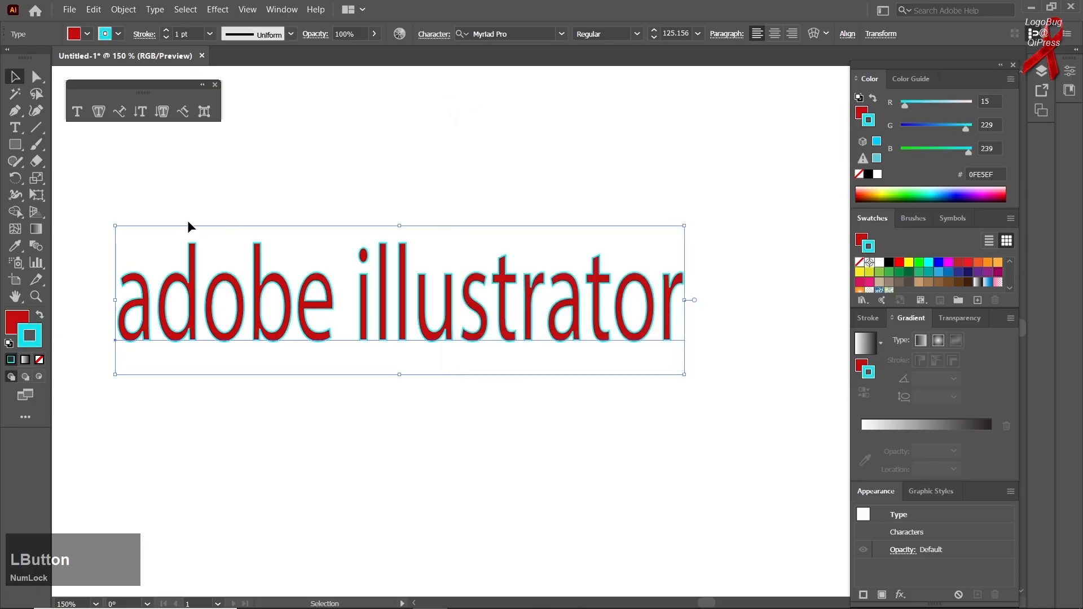
Move the outlined text slightly down and to the right on the artboard.
{"action": "left_click", "coordinate": [89, 151]}
{"action": "left_click", "coordinate": [309, 270]}
{"action": "left_click", "coordinate": [308, 220]}
{"action": "scroll", "coordinate": [285, 304], "scroll_direction": "up", "scroll_amount": 4}
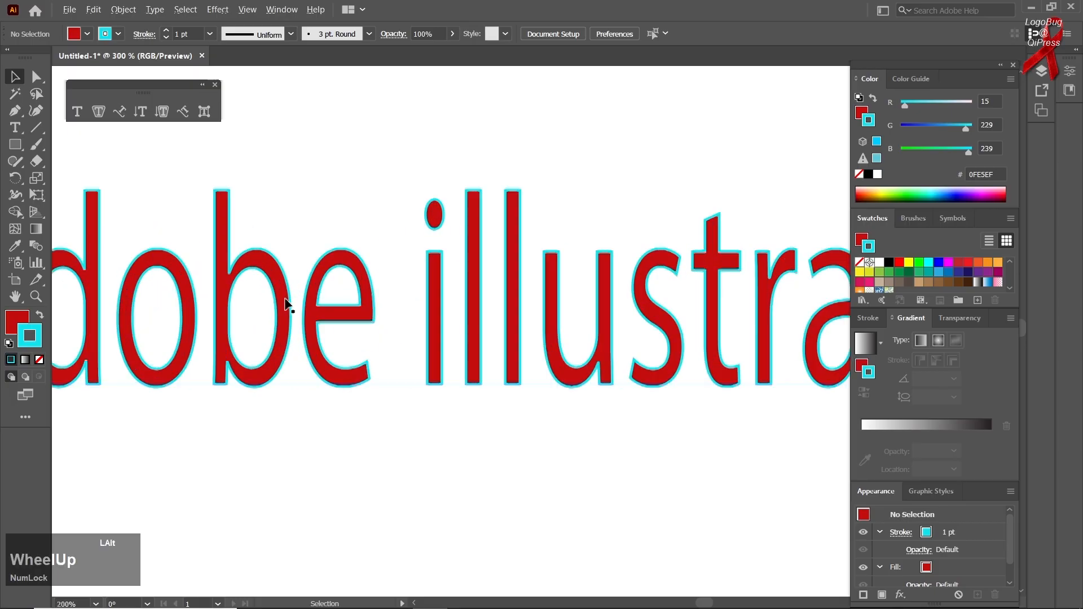
{"action": "scroll", "coordinate": [300, 310], "scroll_direction": "down", "scroll_amount": 4}
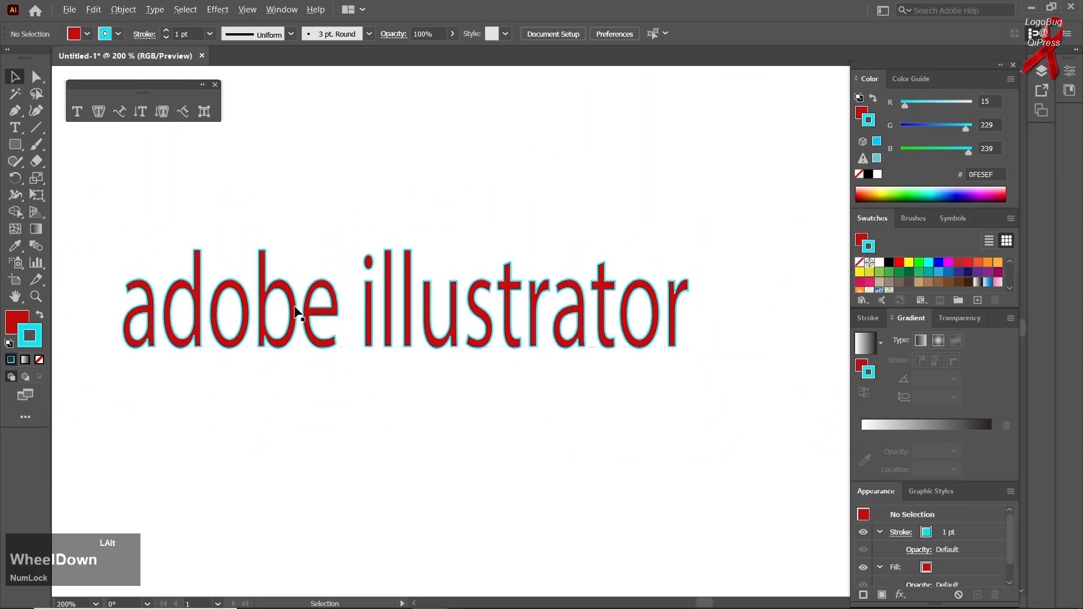
{"action": "mouse_move", "coordinate": [300, 310]}
{"action": "left_mouse_down"}
{"action": "mouse_move", "coordinate": [324, 288]}
{"action": "mouse_move", "coordinate": [327, 304]}
{"action": "mouse_move", "coordinate": [310, 326]}
{"action": "left_mouse_up"}
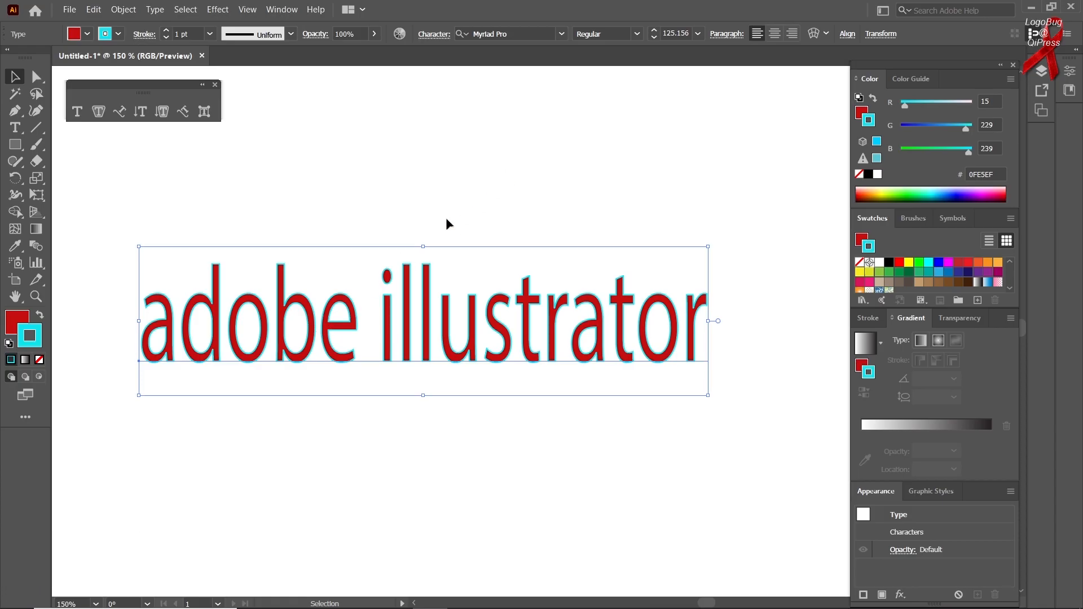
{"action": "left_click_drag", "start_coordinate": [174, 208], "coordinate": [399, 416]}
Undo the text's moves, stroke, stretching, fill colour and enlargement, and select the restored text.
{"action": "key", "text": "ctrl"}
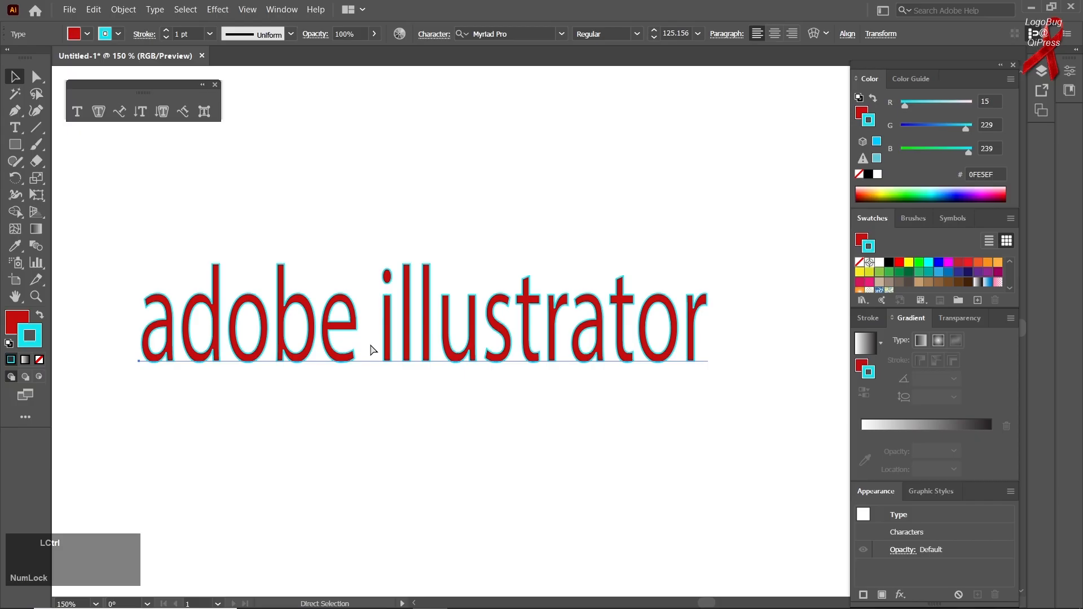
{"action": "key", "text": "ctrl+z"}
{"action": "key", "text": "ctrl+z"}
{"action": "key", "text": "ctrl+z"}
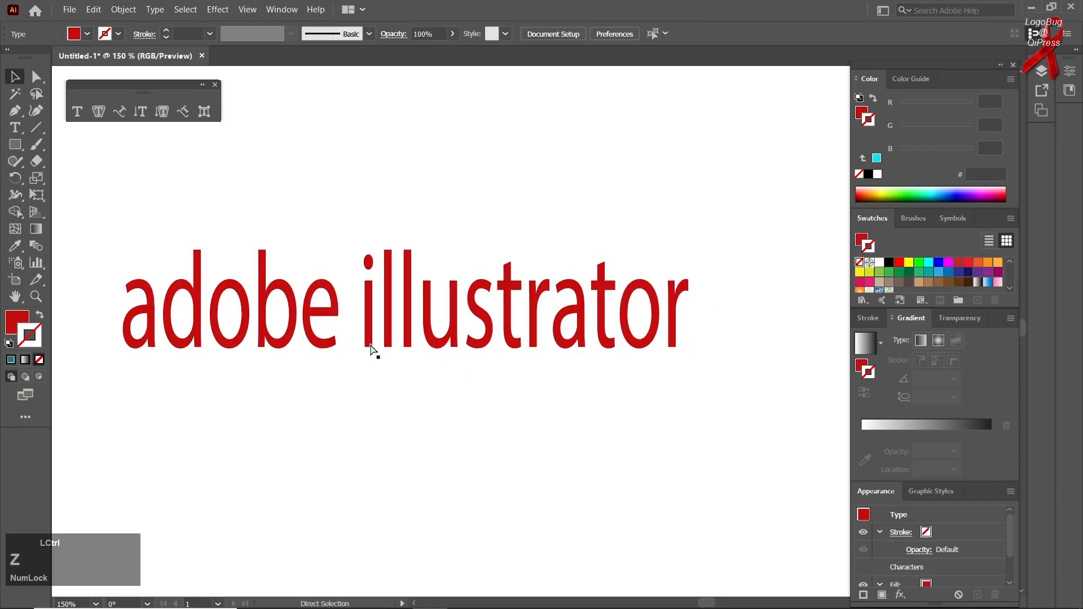
{"action": "key", "text": "ctrl+z"}
{"action": "key", "text": "ctrl+z"}
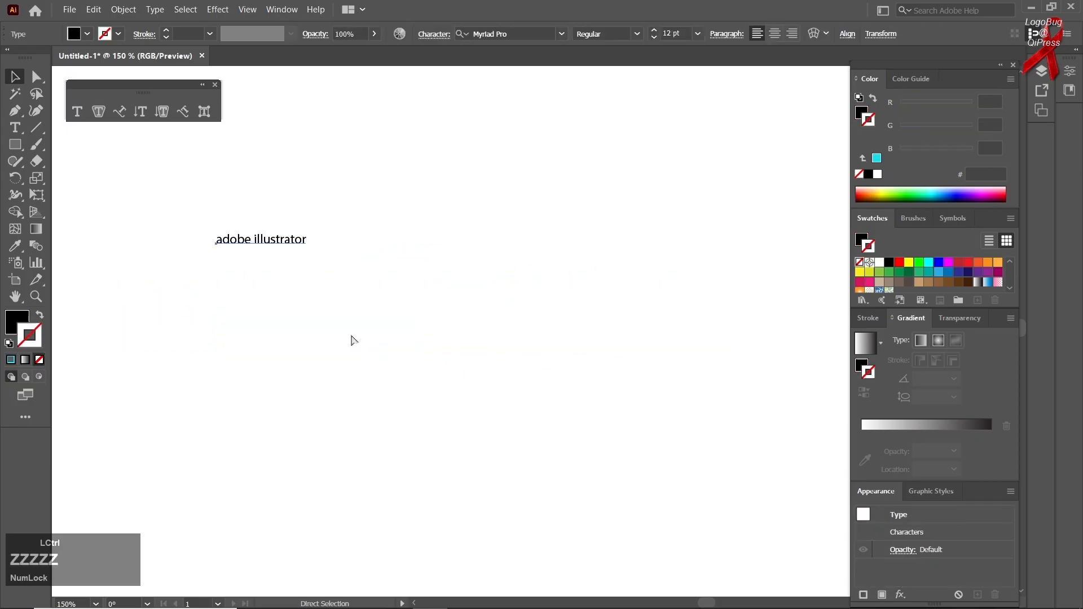
{"action": "left_click", "coordinate": [263, 241]}
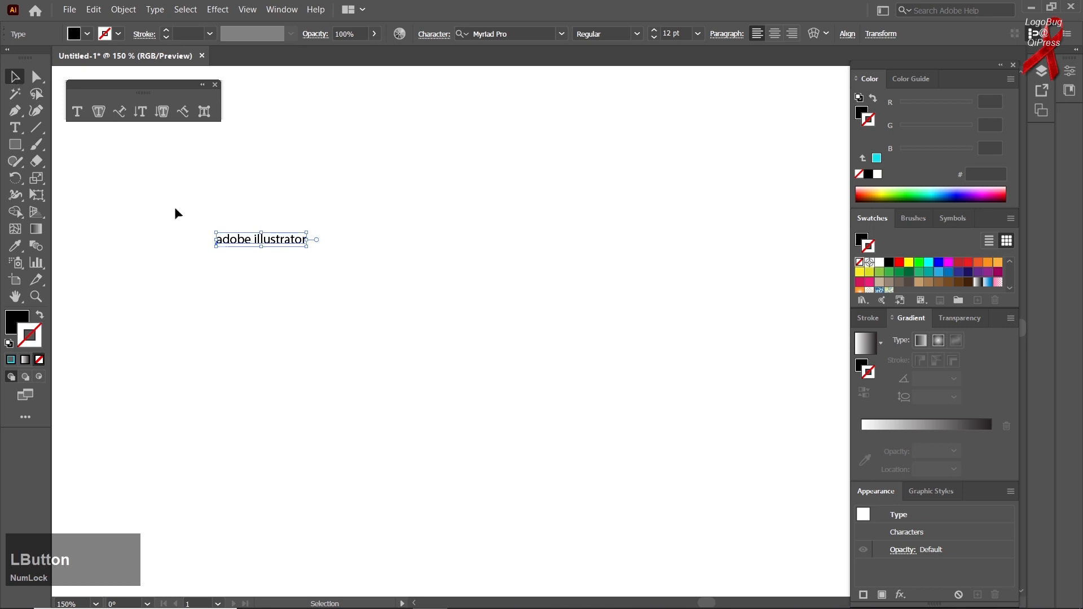
Highlight all characters of the "adobe illustrator" text and preview the available Myriad Pro font styles on it.
{"action": "triple_click", "coordinate": [257, 241]}
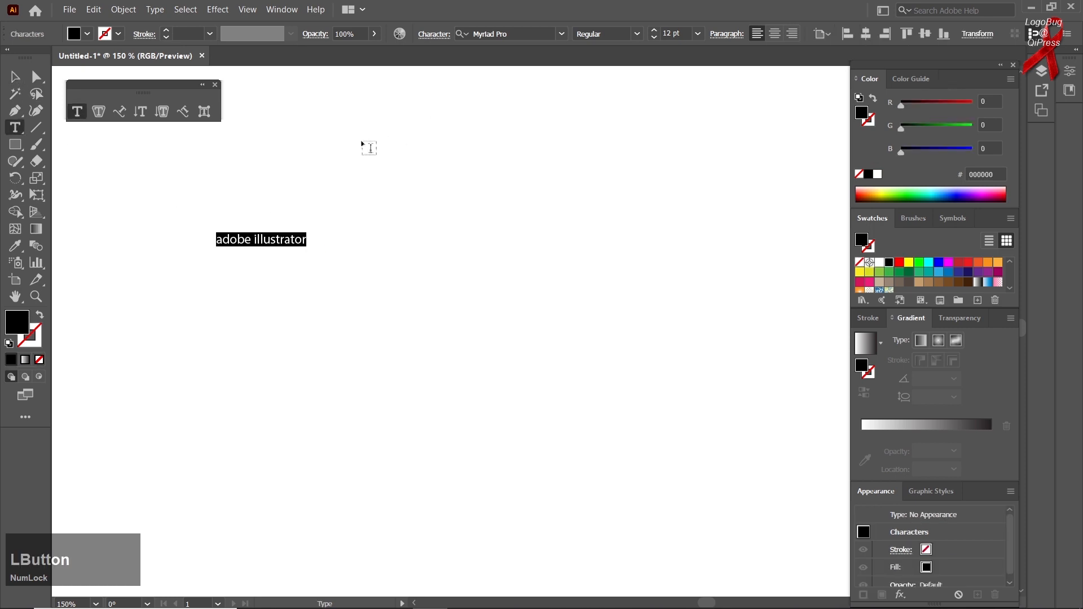
{"action": "scroll", "coordinate": [222, 217], "scroll_direction": "up", "scroll_amount": 4}
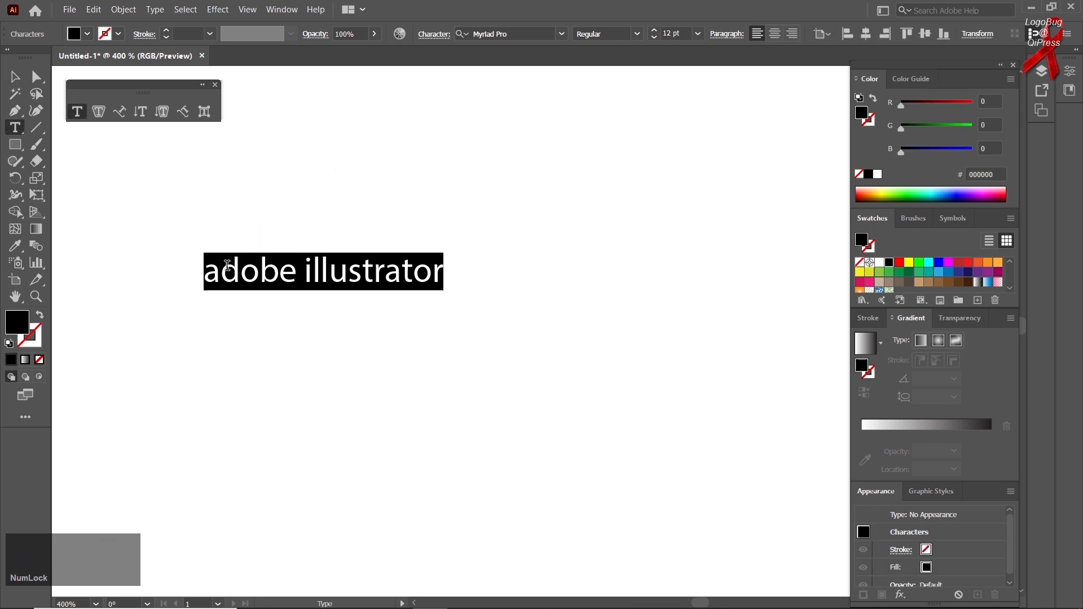
{"action": "scroll", "coordinate": [227, 265], "scroll_direction": "up", "scroll_amount": 1}
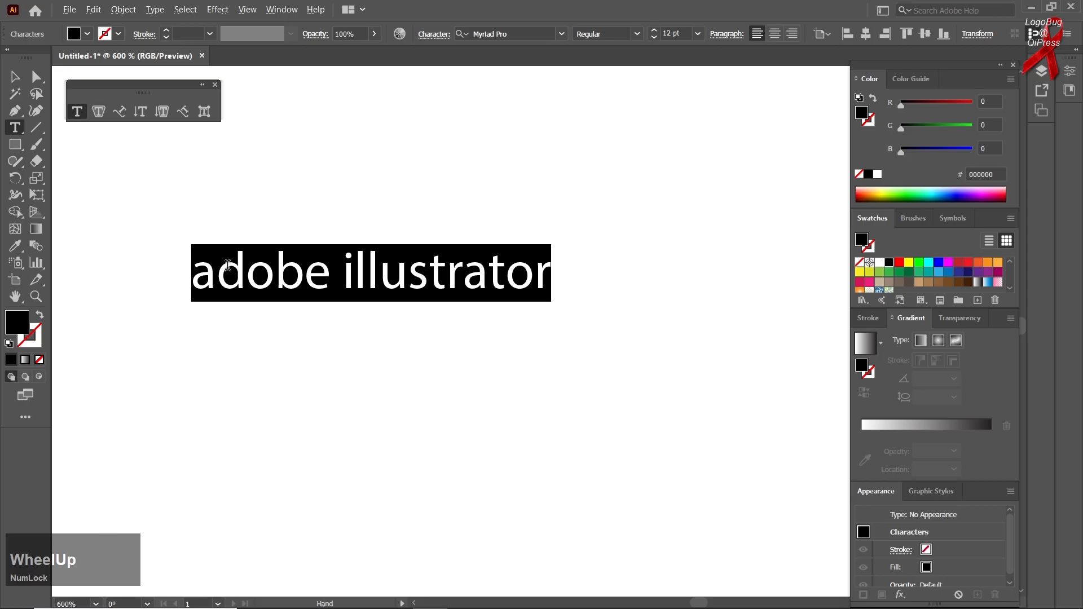
{"action": "left_click", "coordinate": [639, 36]}
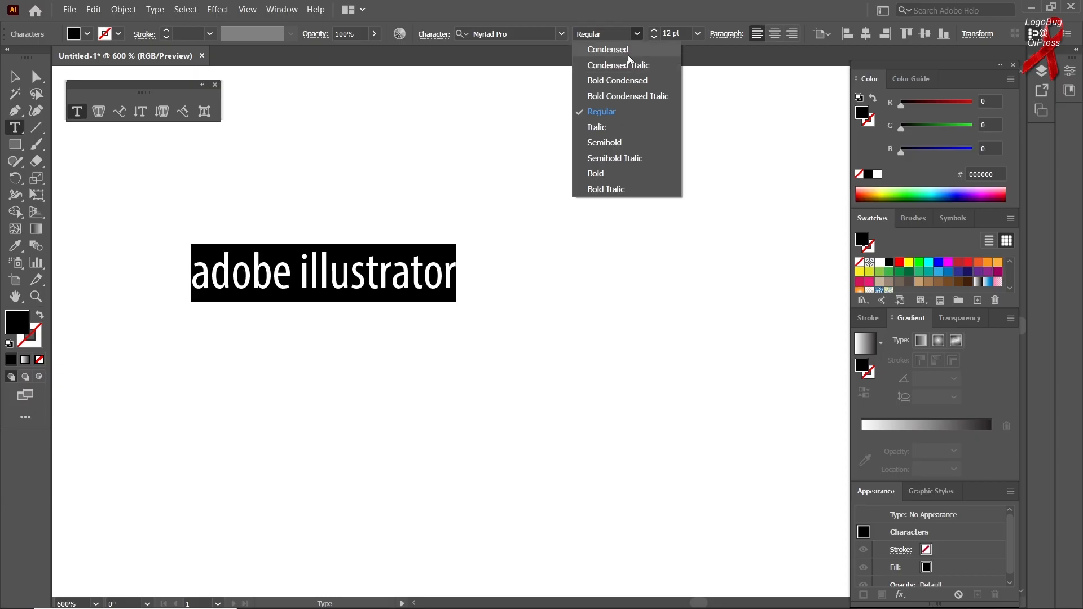
{"action": "left_click", "coordinate": [695, 36]}
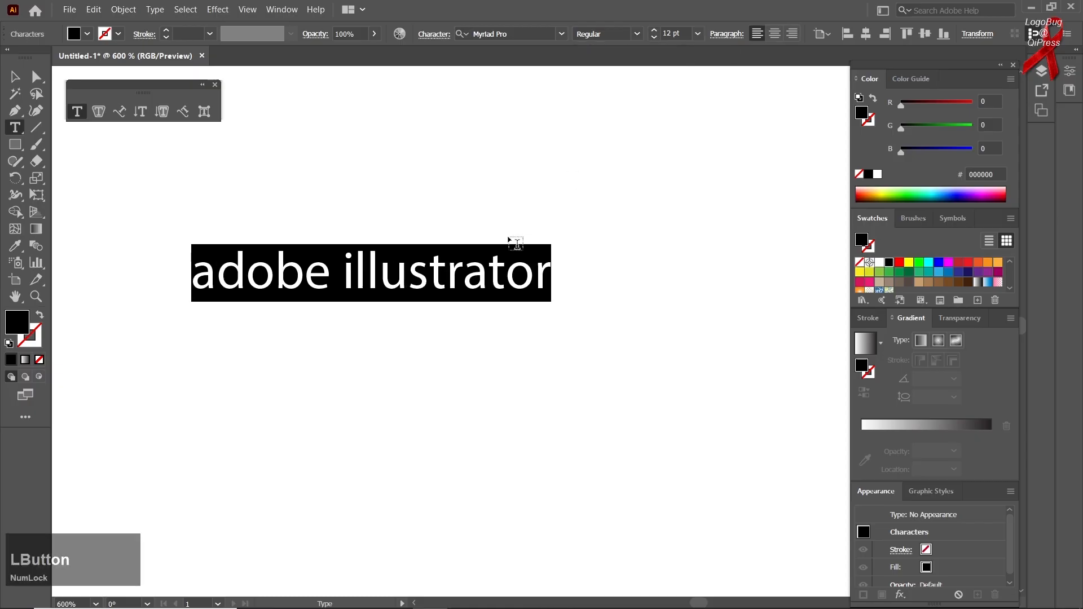
Preview the preset font sizes on the highlighted text.
{"action": "scroll", "coordinate": [460, 276], "scroll_direction": "down", "scroll_amount": 2}
{"action": "scroll", "coordinate": [460, 276], "scroll_direction": "down", "scroll_amount": 1}
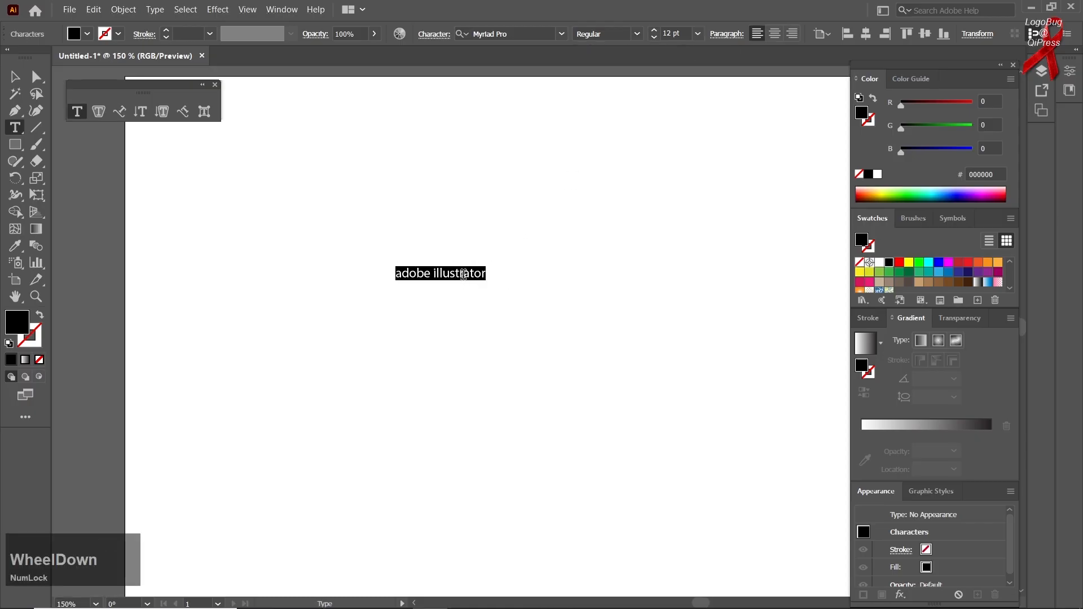
{"action": "left_click", "coordinate": [699, 33]}
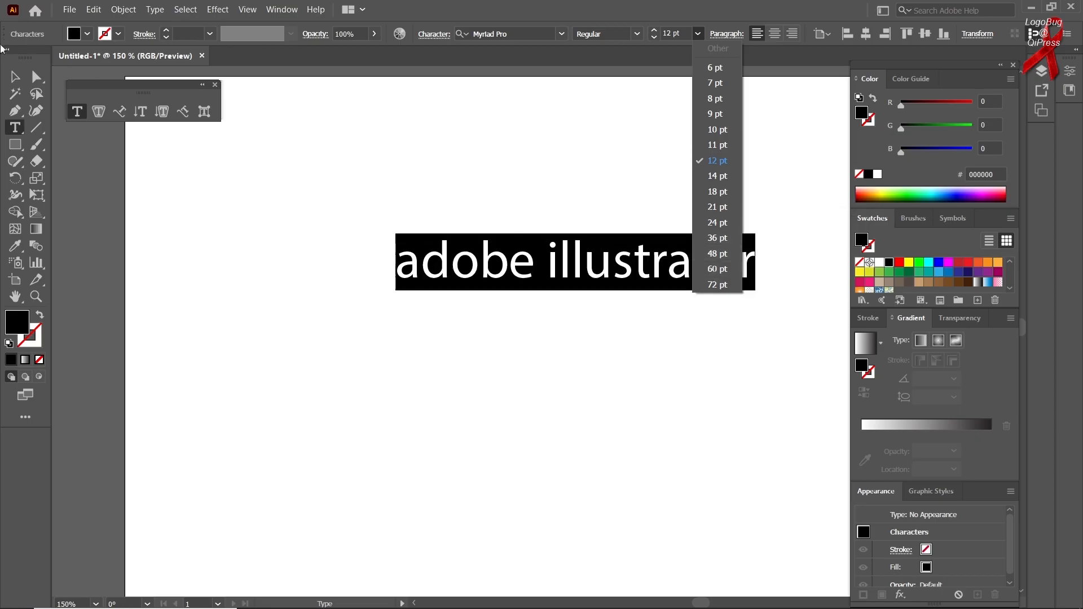
Enlarge the text object proportionally to about 63.78 pt and place it across the middle of the artboard.
{"action": "left_click", "coordinate": [14, 76]}
{"action": "left_click_drag", "start_coordinate": [404, 273], "coordinate": [305, 248]}
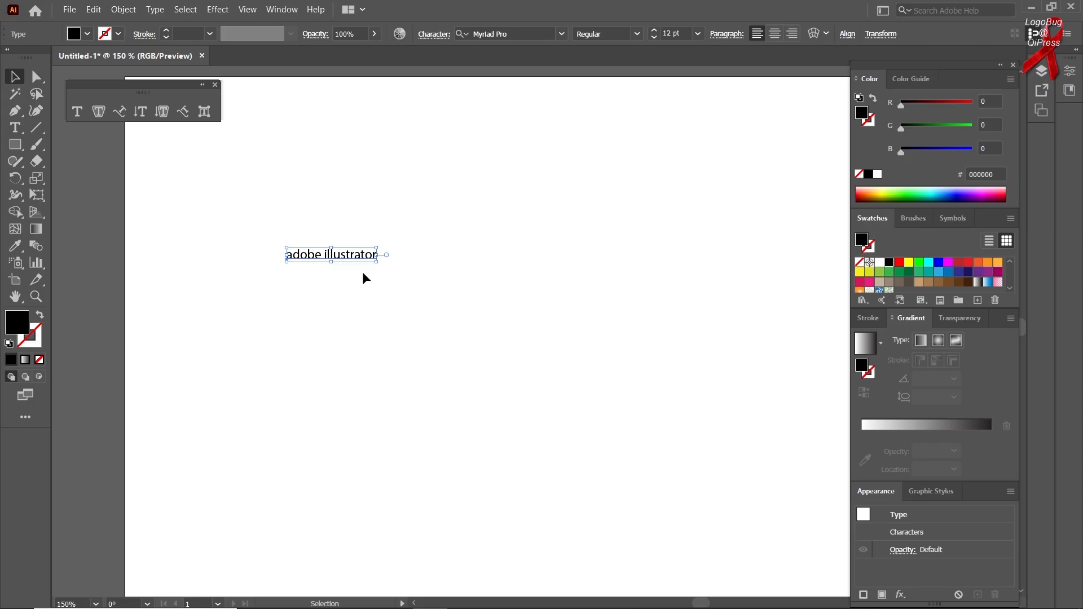
{"action": "key", "text": "Num_Lock"}
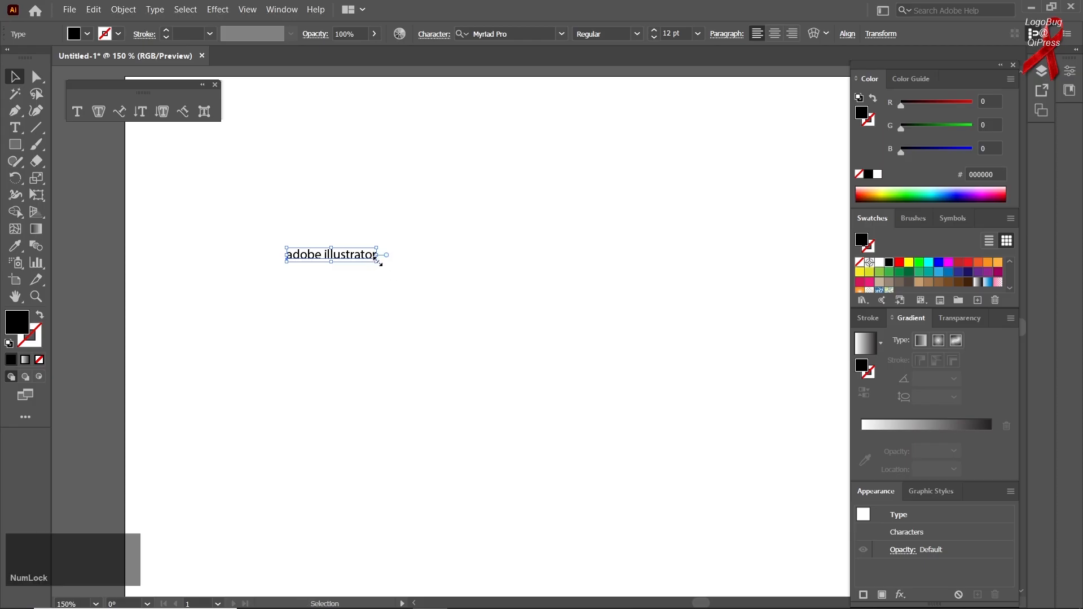
{"action": "key", "text": "shift"}
{"action": "left_click_drag", "start_coordinate": [376, 259], "coordinate": [598, 423]}
{"action": "left_click_drag", "start_coordinate": [451, 257], "coordinate": [520, 295]}
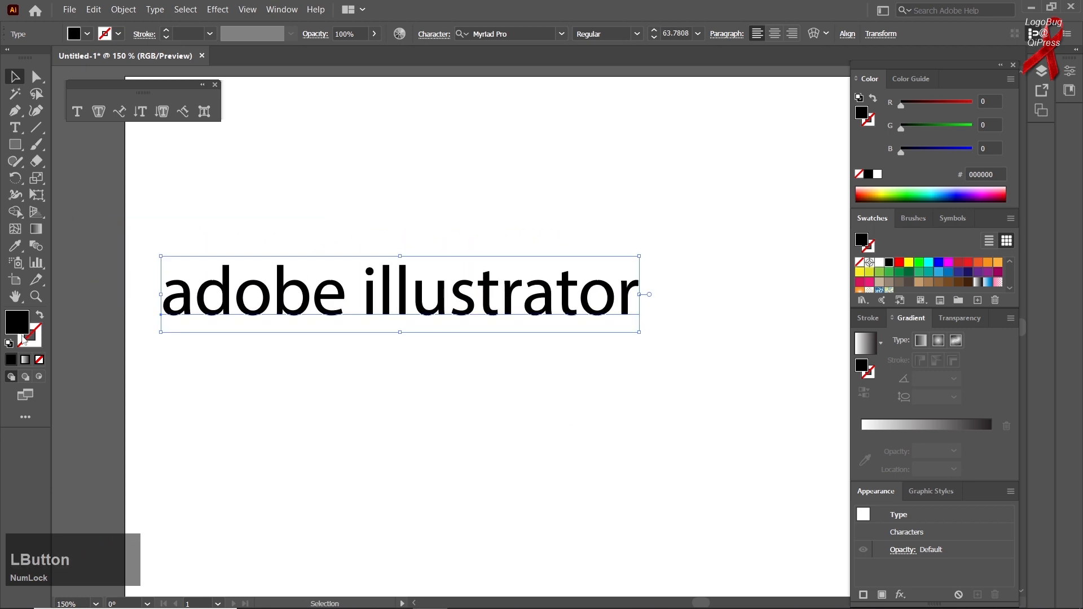
Try a gradient fill on the text, and restore its solid black fill.
{"action": "left_click", "coordinate": [25, 361]}
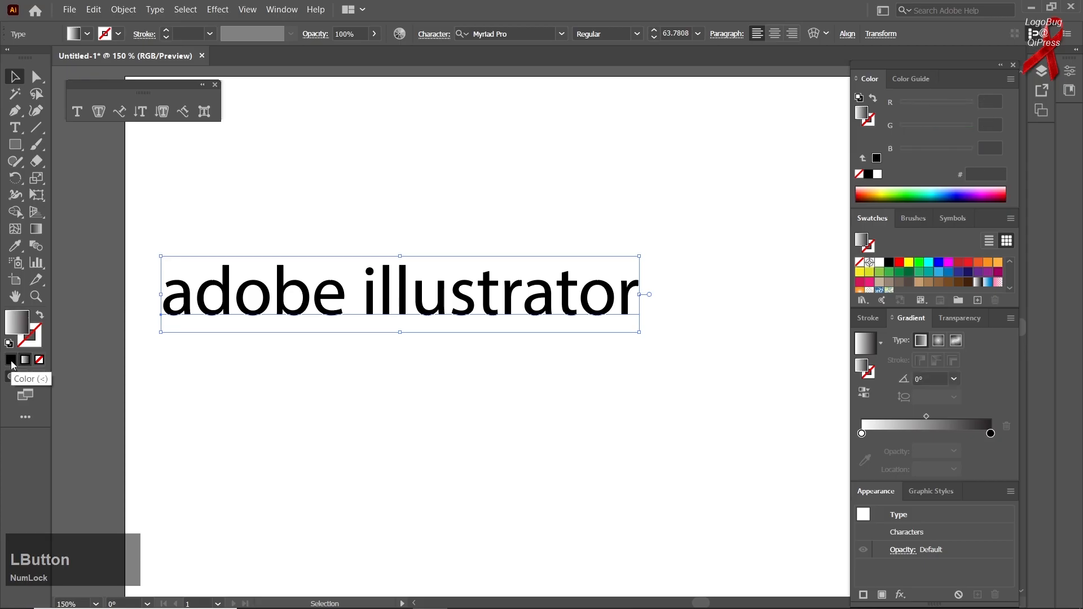
{"action": "left_click", "coordinate": [12, 361]}
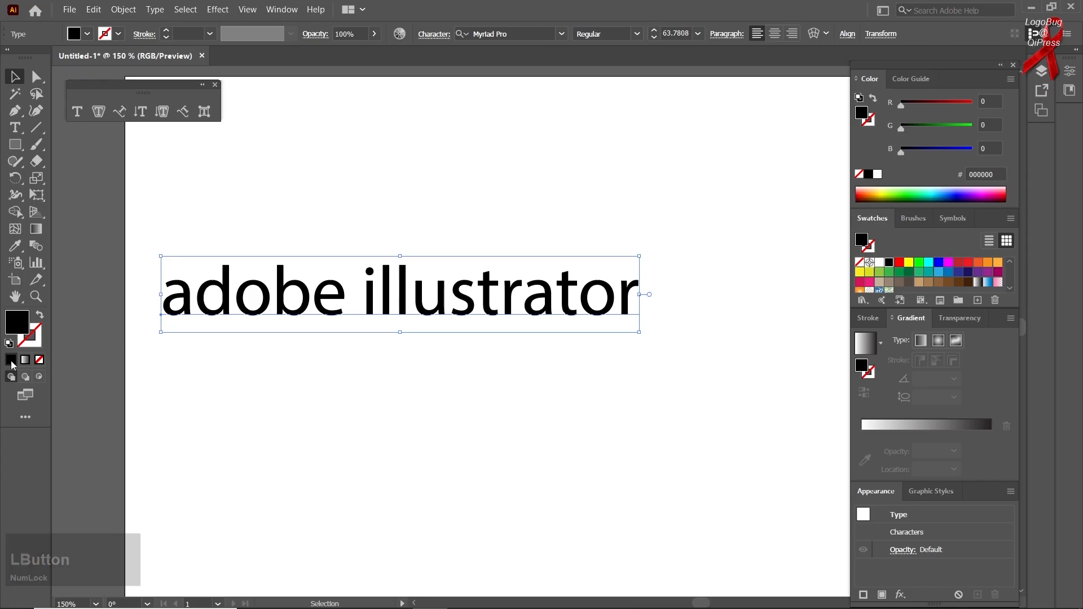
Move the text slightly down and to the right, deselect it, and select it again.
{"action": "left_click", "coordinate": [250, 333]}
{"action": "mouse_move", "coordinate": [261, 309]}
{"action": "left_mouse_down"}
{"action": "mouse_move", "coordinate": [284, 315]}
{"action": "mouse_move", "coordinate": [271, 316]}
{"action": "left_mouse_up"}
{"action": "left_click", "coordinate": [270, 397]}
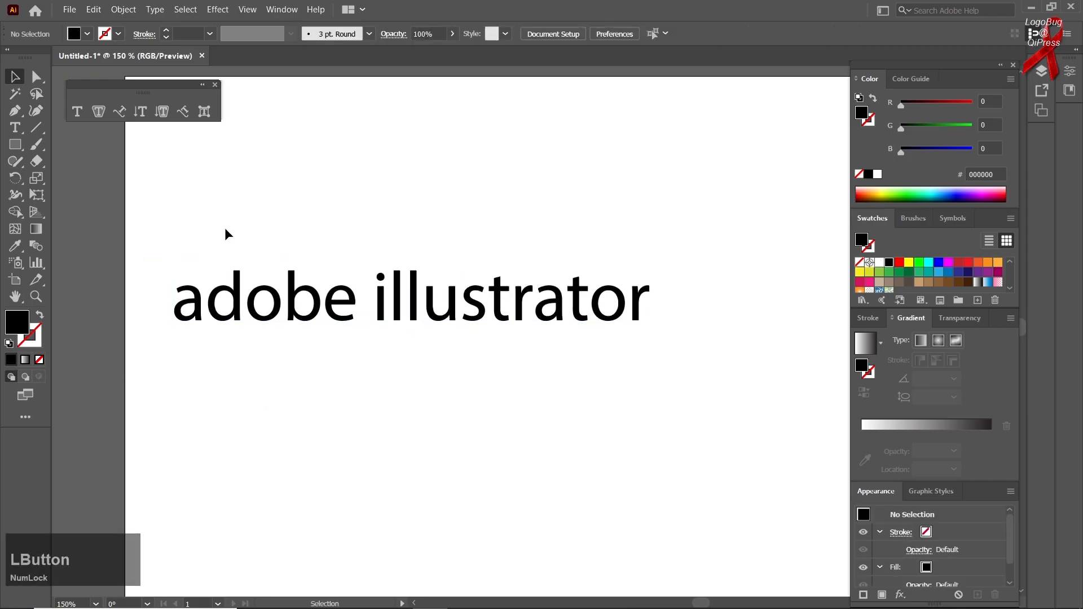
{"action": "left_click", "coordinate": [283, 333]}
{"action": "left_click_drag", "start_coordinate": [310, 214], "coordinate": [440, 364]}
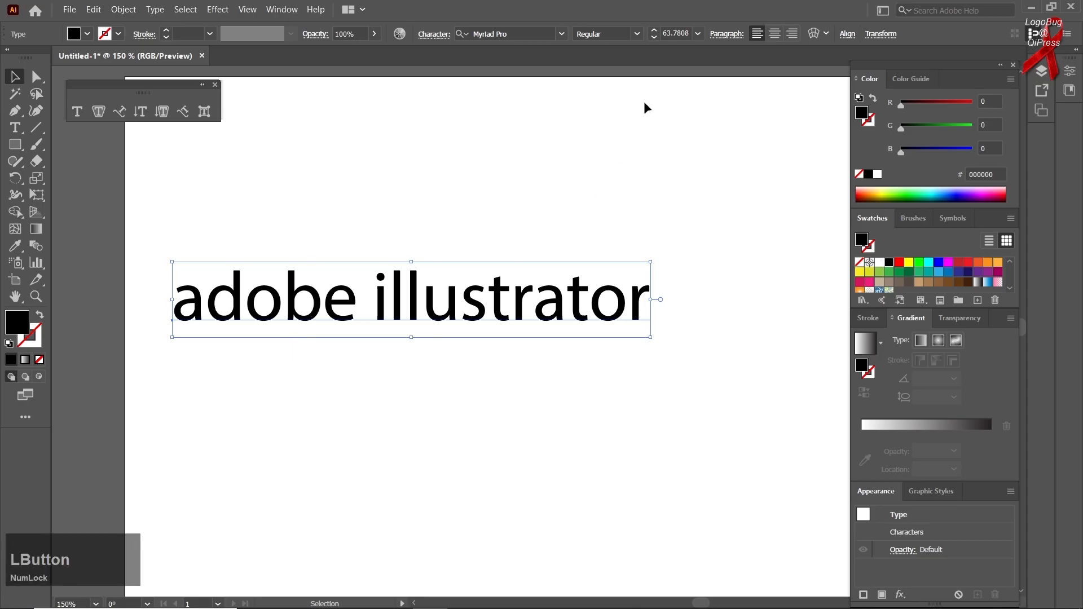
Set the paragraph's left indent to 39 pt for the selected text.
{"action": "left_click", "coordinate": [720, 35]}
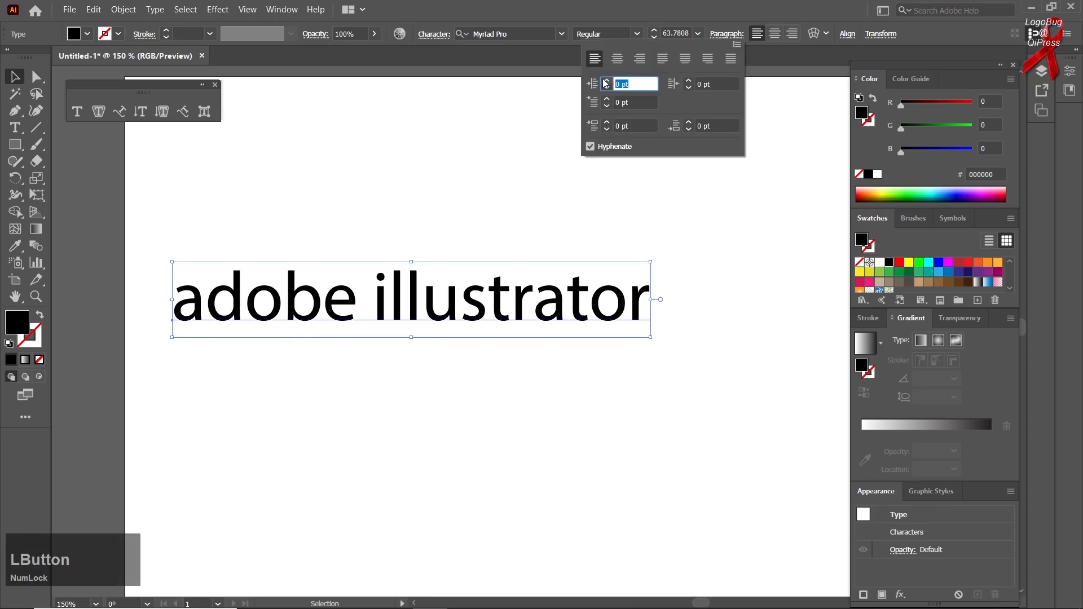
{"action": "left_click", "coordinate": [605, 81]}
{"action": "left_click", "coordinate": [606, 81]}
{"action": "left_click", "coordinate": [605, 81]}
{"action": "left_click", "coordinate": [605, 81]}
{"action": "left_click", "coordinate": [605, 82]}
{"action": "left_click", "coordinate": [605, 82]}
{"action": "left_click", "coordinate": [605, 82]}
{"action": "left_click", "coordinate": [605, 82]}
{"action": "left_click", "coordinate": [606, 82]}
{"action": "left_click", "coordinate": [605, 82]}
{"action": "left_click", "coordinate": [606, 81]}
{"action": "left_click", "coordinate": [606, 82]}
{"action": "left_click", "coordinate": [605, 82]}
{"action": "left_click", "coordinate": [606, 82]}
{"action": "left_click", "coordinate": [606, 81]}
{"action": "left_click", "coordinate": [605, 82]}
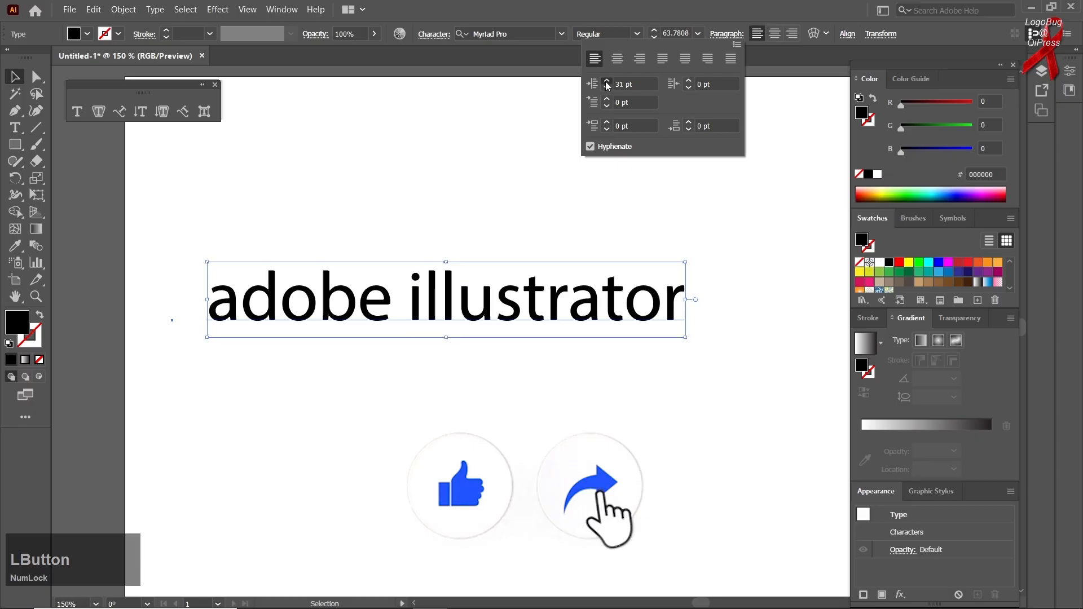
{"action": "left_click", "coordinate": [606, 82]}
{"action": "left_click", "coordinate": [606, 82]}
{"action": "left_click", "coordinate": [606, 82]}
{"action": "left_click", "coordinate": [606, 82]}
{"action": "left_click", "coordinate": [606, 82]}
{"action": "left_click", "coordinate": [606, 83]}
{"action": "left_click", "coordinate": [606, 83]}
{"action": "left_click", "coordinate": [606, 82]}
{"action": "left_click", "coordinate": [606, 89]}
{"action": "left_click", "coordinate": [607, 89]}
{"action": "left_click", "coordinate": [606, 89]}
{"action": "left_click", "coordinate": [606, 89]}
{"action": "left_click", "coordinate": [607, 89]}
{"action": "left_click", "coordinate": [606, 81]}
{"action": "left_click", "coordinate": [607, 82]}
{"action": "left_click", "coordinate": [607, 82]}
{"action": "left_click", "coordinate": [607, 81]}
{"action": "left_click", "coordinate": [607, 82]}
Set the paragraph's right indent to 15 pt.
{"action": "left_click", "coordinate": [688, 81]}
{"action": "left_click", "coordinate": [688, 81]}
{"action": "left_click", "coordinate": [688, 81]}
{"action": "left_click", "coordinate": [688, 81]}
{"action": "left_click", "coordinate": [688, 81]}
{"action": "left_click", "coordinate": [688, 81]}
{"action": "left_click", "coordinate": [688, 81]}
{"action": "left_click", "coordinate": [688, 82]}
{"action": "left_click", "coordinate": [688, 82]}
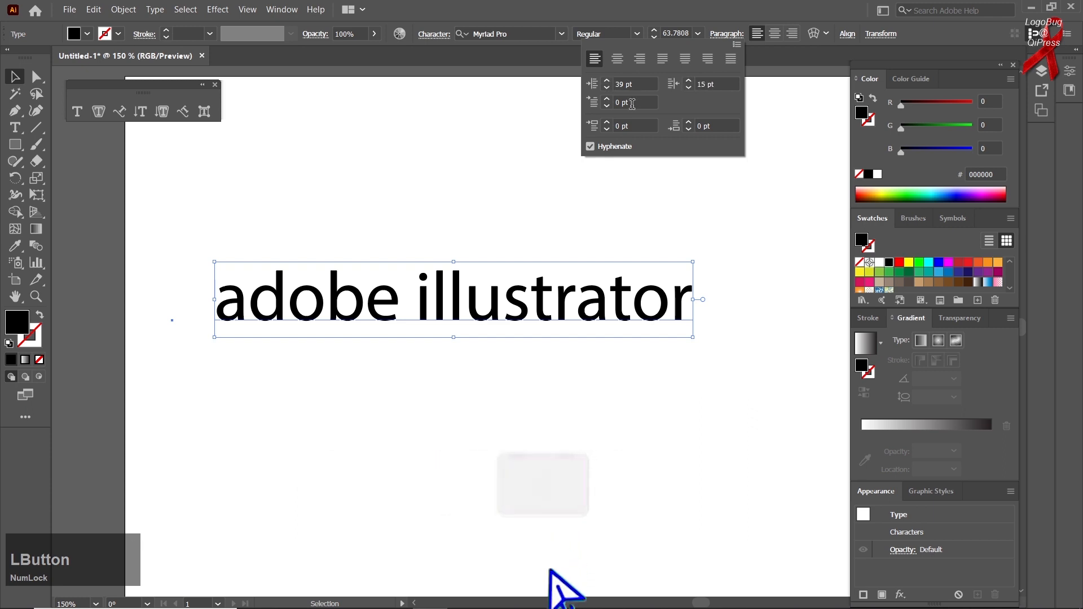
Set the paragraph's first-line left indent to 18 pt.
{"action": "left_click_drag", "start_coordinate": [632, 103], "coordinate": [615, 103]}
{"action": "left_click", "coordinate": [606, 99]}
{"action": "left_click", "coordinate": [607, 99]}
{"action": "left_click", "coordinate": [606, 99]}
{"action": "left_click", "coordinate": [607, 100]}
{"action": "left_click", "coordinate": [607, 100]}
{"action": "left_click", "coordinate": [607, 99]}
{"action": "left_click", "coordinate": [607, 99]}
{"action": "left_click", "coordinate": [607, 100]}
{"action": "left_click", "coordinate": [607, 100]}
{"action": "left_click", "coordinate": [607, 99]}
{"action": "left_click", "coordinate": [607, 99]}
{"action": "left_click", "coordinate": [607, 99]}
{"action": "left_click", "coordinate": [607, 99]}
{"action": "left_click", "coordinate": [607, 100]}
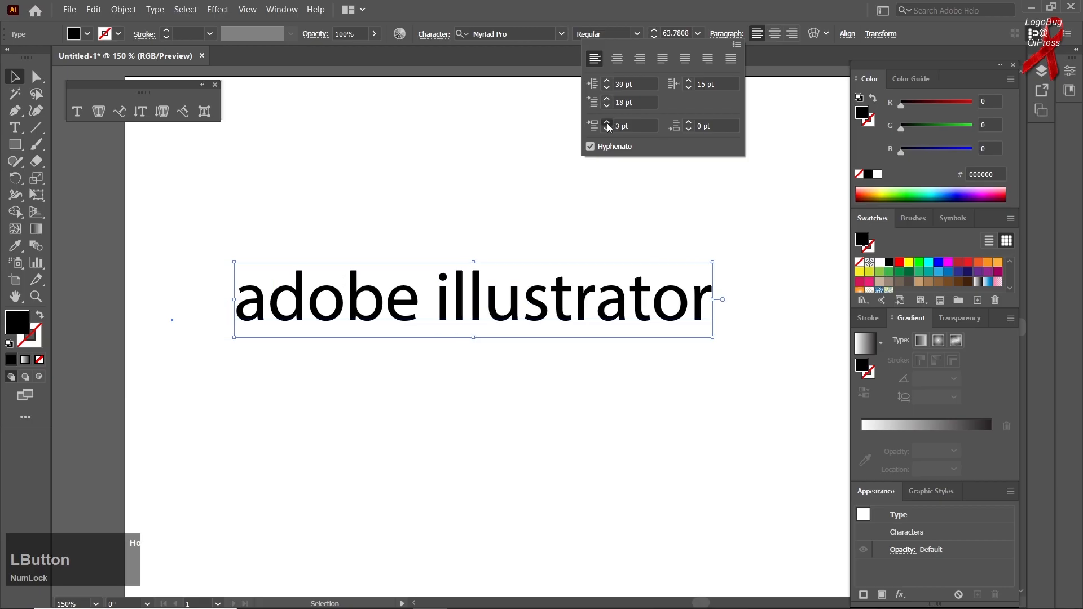
Set the space before the paragraph to 8 pt and the space after it to 4 pt.
{"action": "left_click", "coordinate": [607, 129]}
{"action": "left_click", "coordinate": [607, 128]}
{"action": "left_click", "coordinate": [608, 128]}
{"action": "left_click", "coordinate": [607, 128]}
{"action": "left_click", "coordinate": [607, 128]}
{"action": "left_click", "coordinate": [607, 128]}
{"action": "left_click", "coordinate": [607, 128]}
{"action": "left_click", "coordinate": [689, 122]}
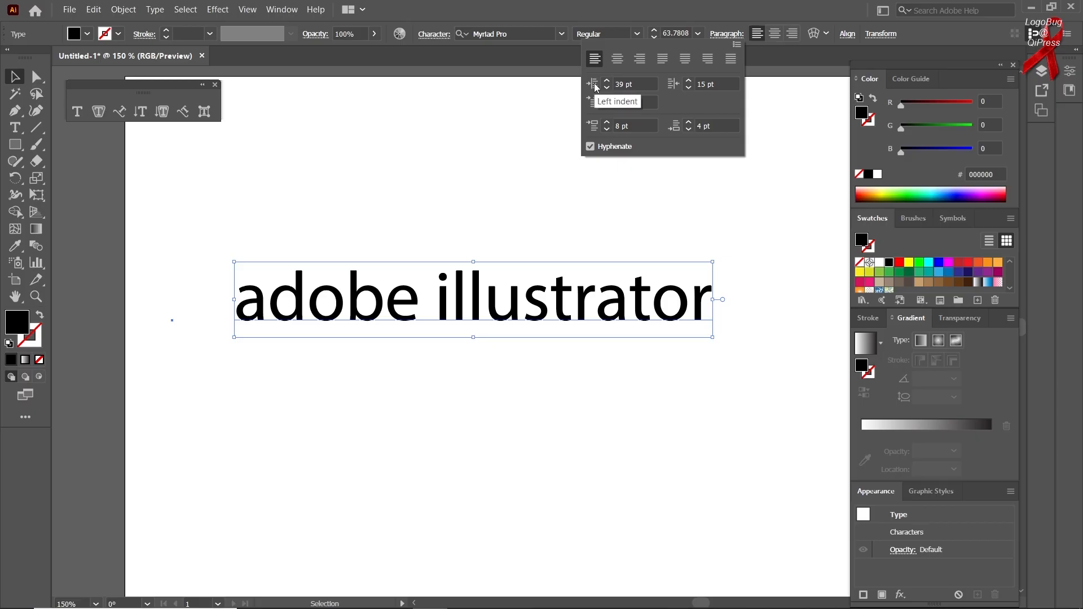
Reduce the paragraph's right indent to 1 pt.
{"action": "left_click", "coordinate": [675, 86]}
{"action": "left_click", "coordinate": [687, 82]}
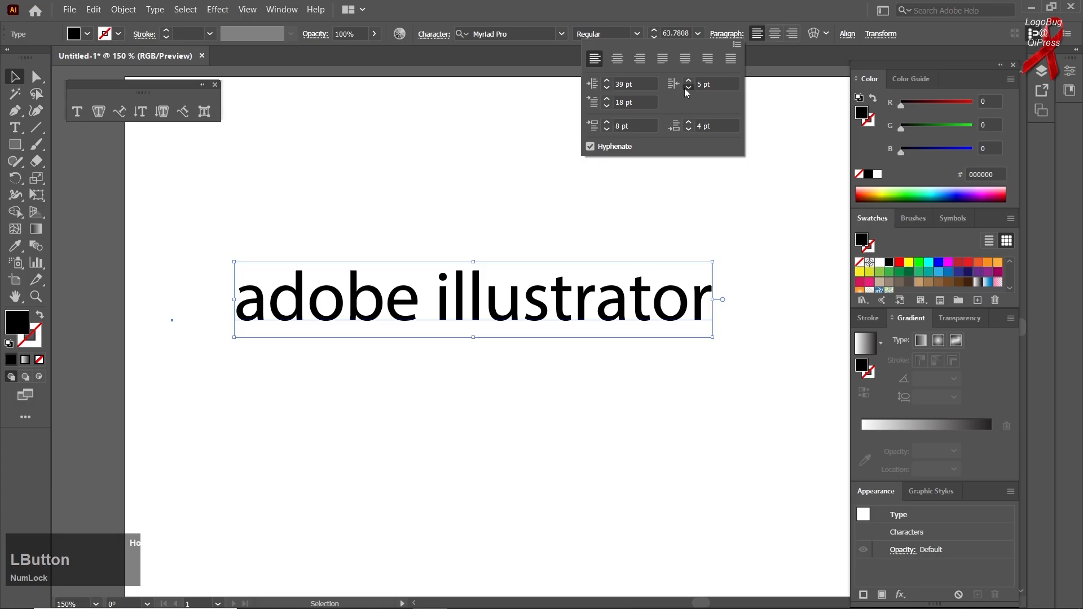
{"action": "left_click", "coordinate": [687, 82]}
{"action": "left_click", "coordinate": [687, 82]}
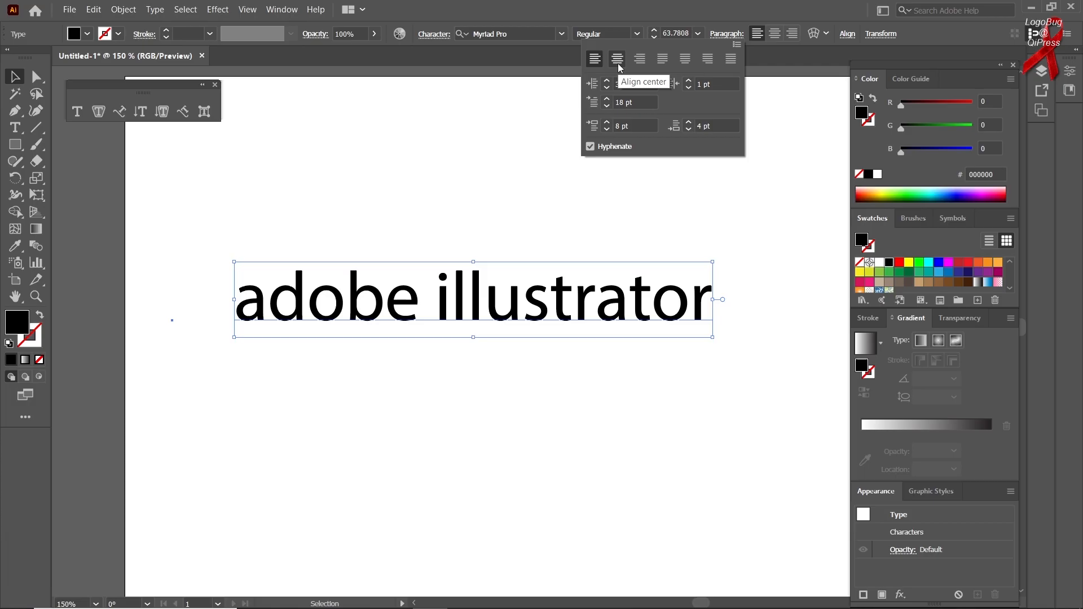
Try the centre, right and each justified alignment on the text, and return it to left alignment.
{"action": "left_click", "coordinate": [619, 64]}
{"action": "left_click", "coordinate": [638, 60]}
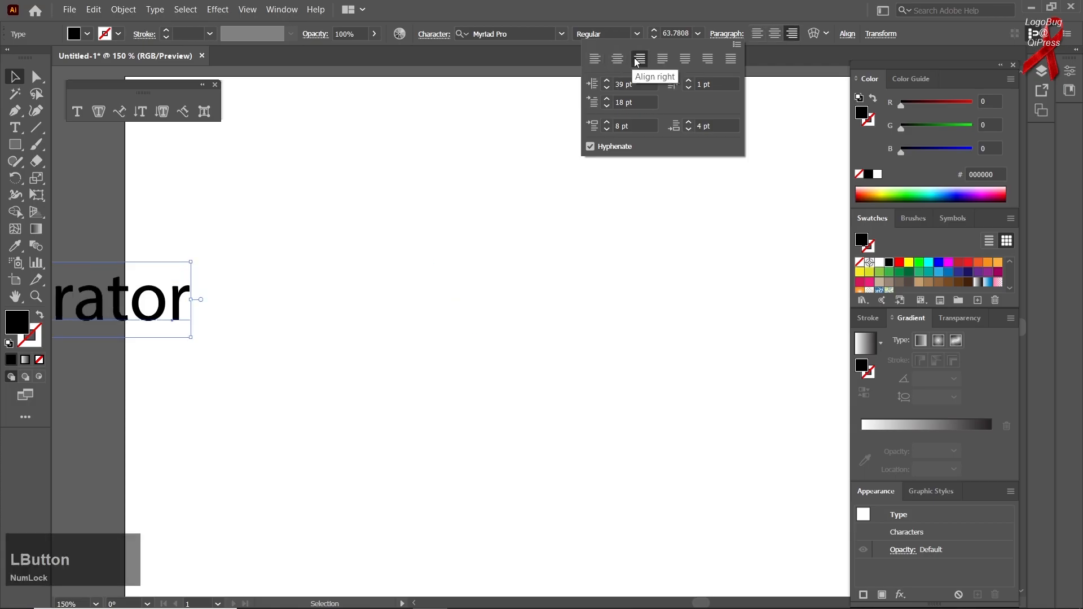
{"action": "left_click", "coordinate": [666, 62]}
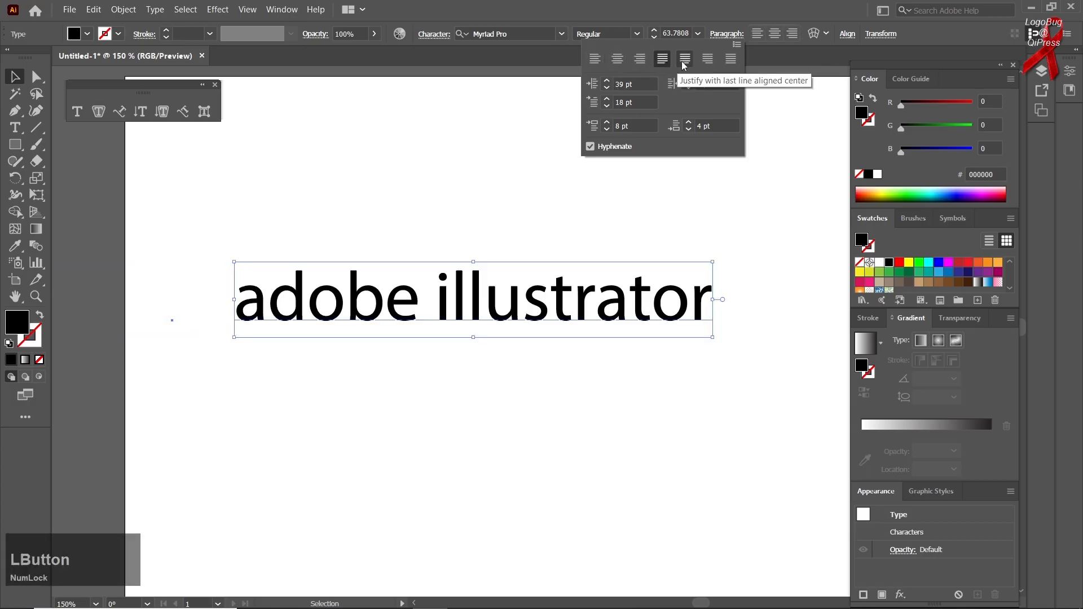
{"action": "left_click", "coordinate": [683, 62]}
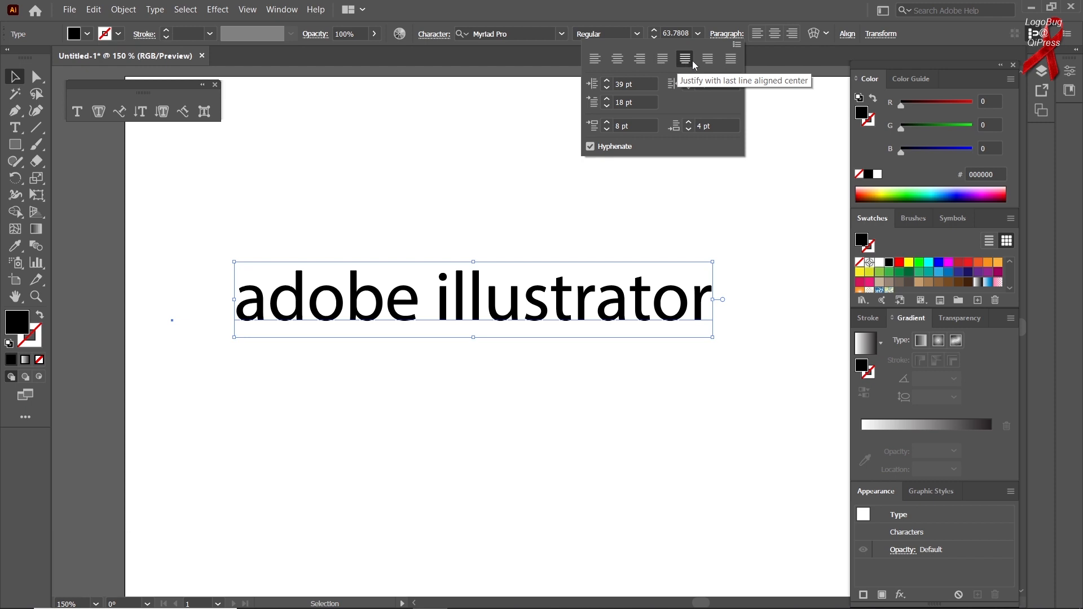
{"action": "left_click", "coordinate": [706, 61]}
{"action": "left_click", "coordinate": [729, 60]}
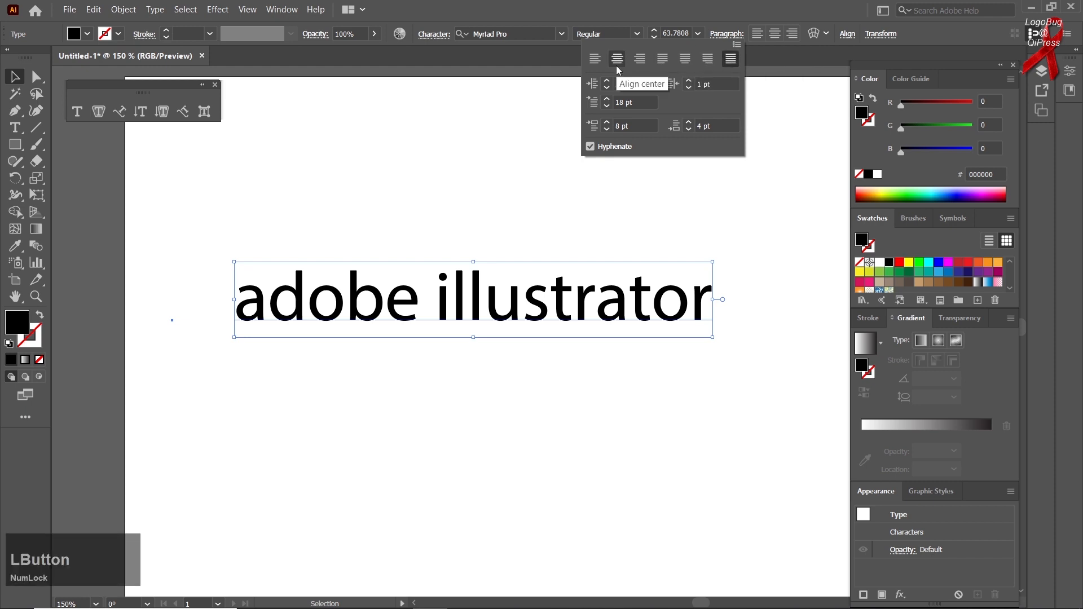
{"action": "left_click", "coordinate": [595, 58]}
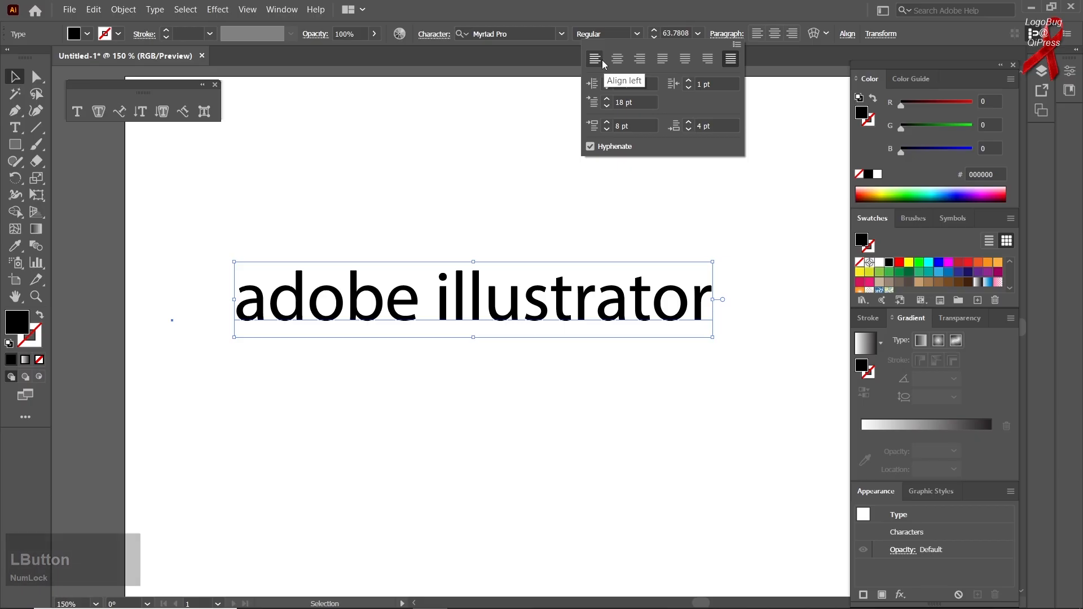
Move the text down and to the left, partly past the artboard's left edge, to keep it clear of the font list.
{"action": "left_click", "coordinate": [560, 36]}
{"action": "left_click", "coordinate": [561, 36]}
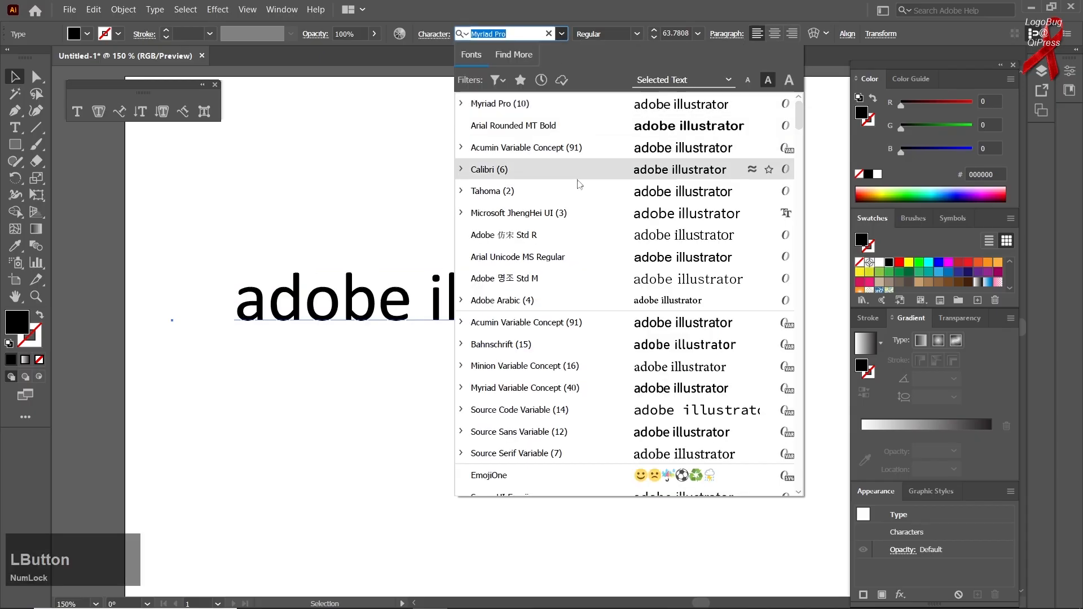
{"action": "scroll", "coordinate": [579, 184], "scroll_direction": "down", "scroll_amount": 2}
{"action": "left_click", "coordinate": [265, 190]}
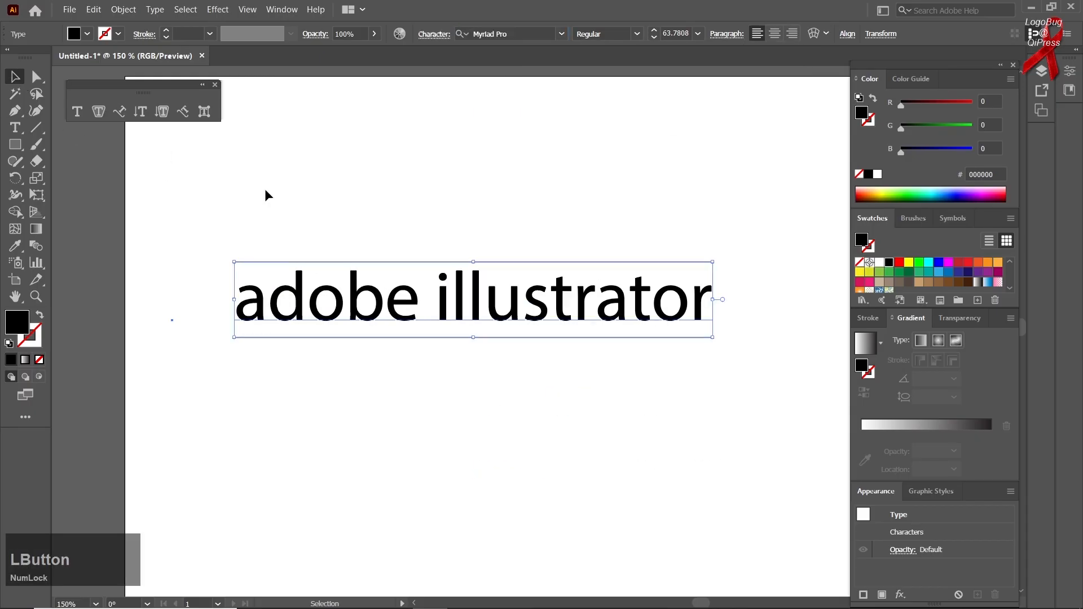
{"action": "left_click", "coordinate": [266, 191]}
{"action": "left_click_drag", "start_coordinate": [373, 299], "coordinate": [218, 386]}
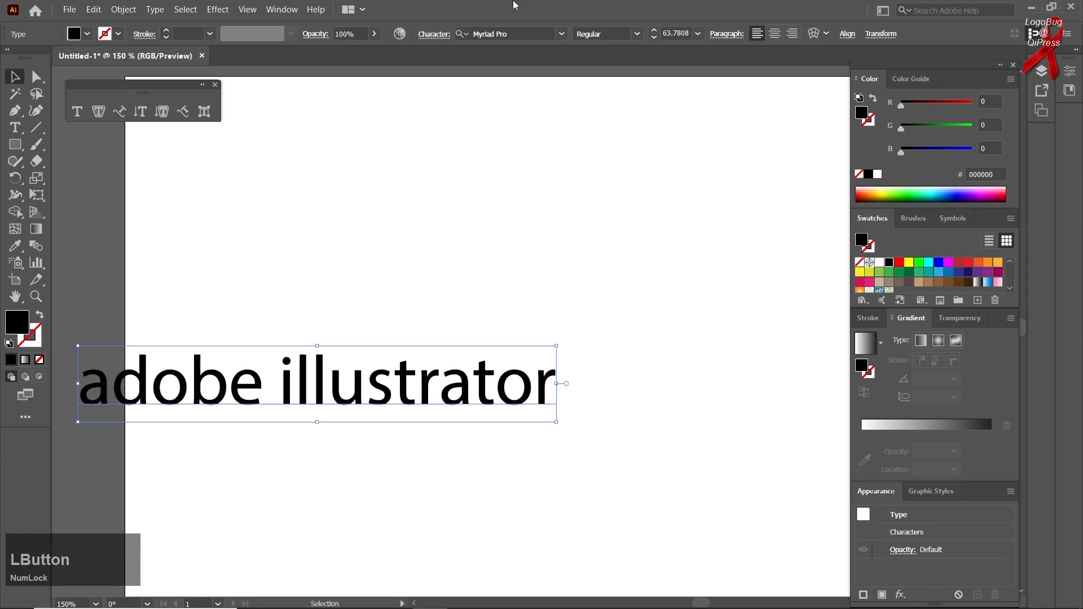
Preview the installed fonts on the "adobe illustrator" text and apply Juice ITC.
{"action": "left_click", "coordinate": [560, 34]}
{"action": "scroll", "coordinate": [589, 197], "scroll_direction": "down", "scroll_amount": 4}
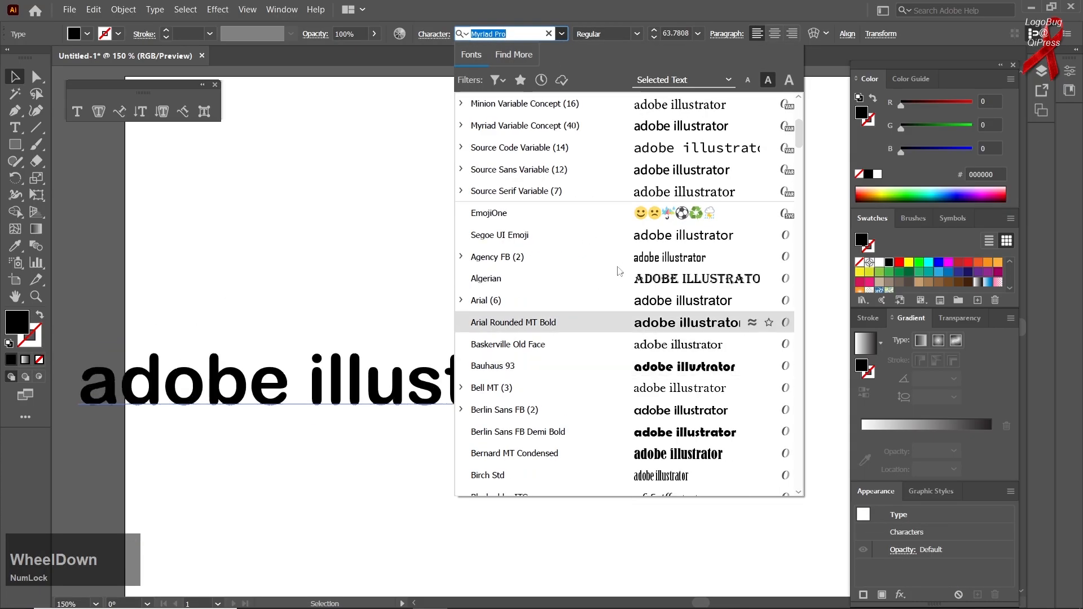
{"action": "scroll", "coordinate": [610, 322], "scroll_direction": "down", "scroll_amount": 2}
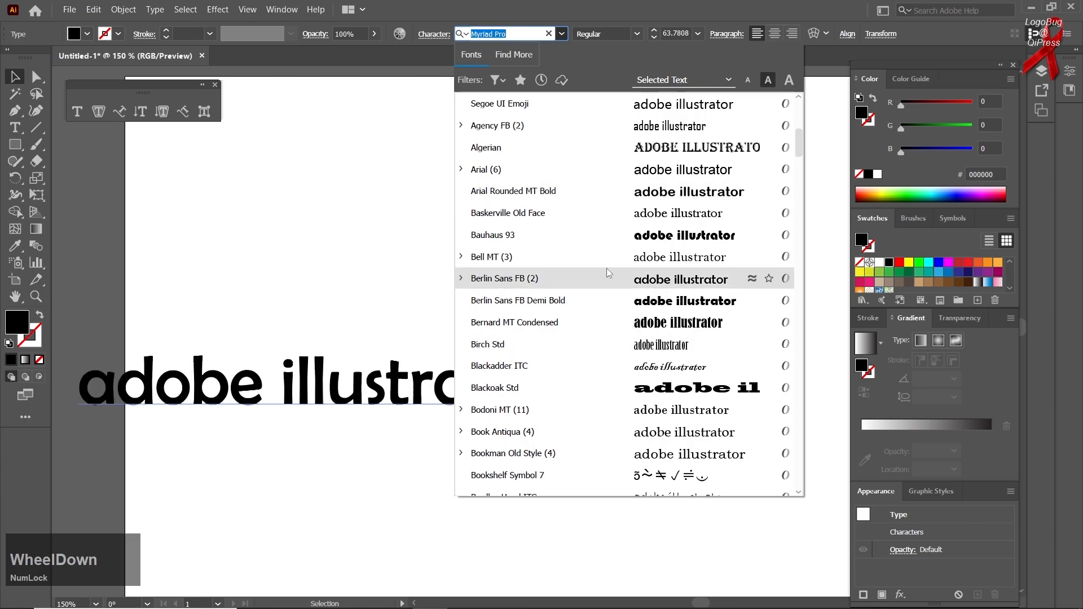
{"action": "scroll", "coordinate": [607, 271], "scroll_direction": "down", "scroll_amount": 2}
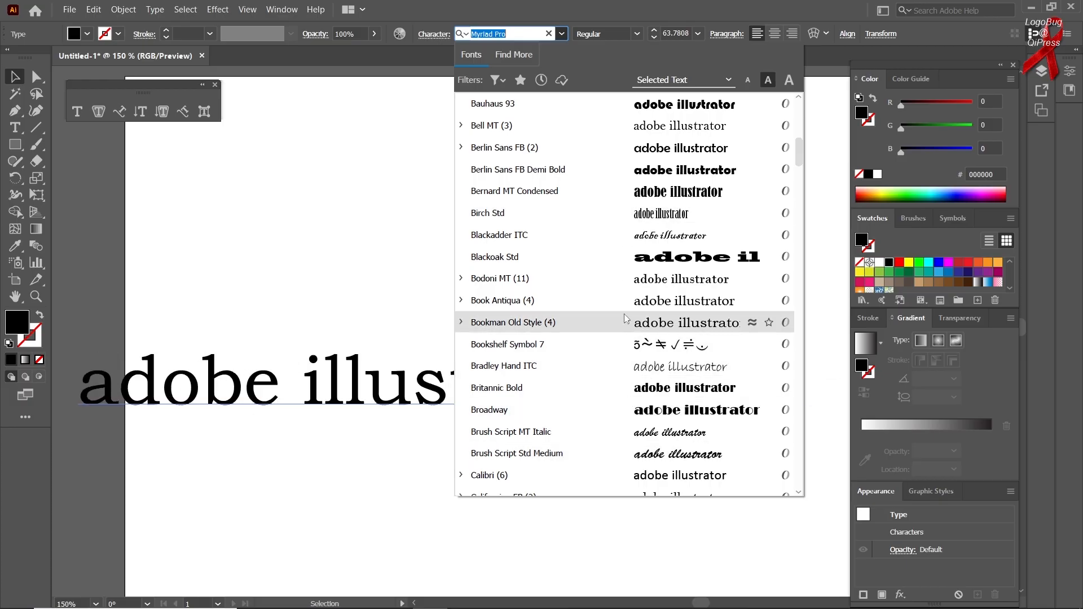
{"action": "scroll", "coordinate": [626, 319], "scroll_direction": "down", "scroll_amount": 4}
{"action": "scroll", "coordinate": [626, 319], "scroll_direction": "down", "scroll_amount": 3}
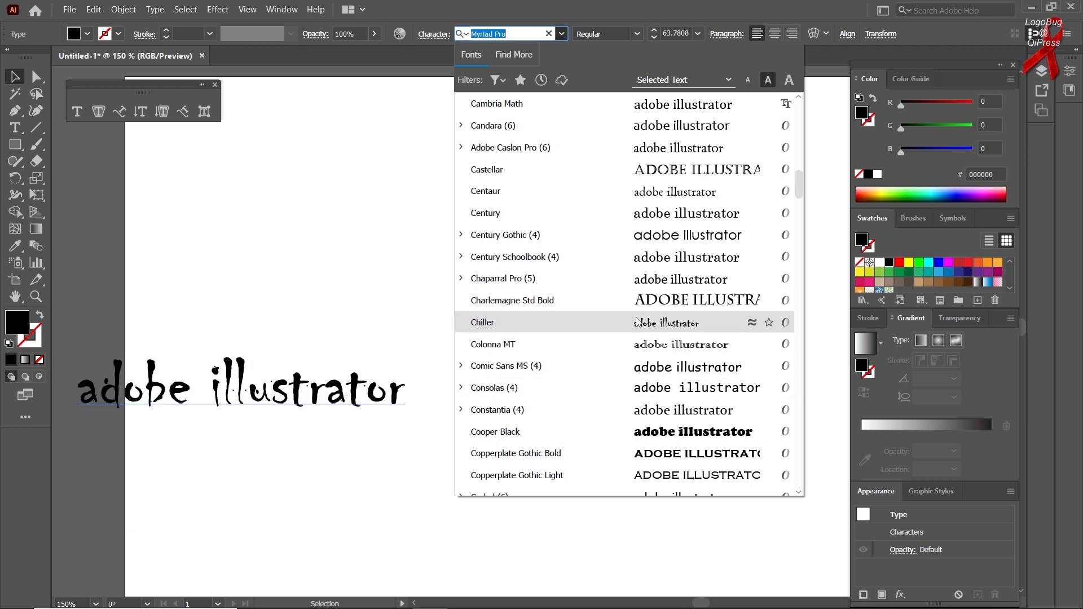
{"action": "scroll", "coordinate": [636, 322], "scroll_direction": "down", "scroll_amount": 9}
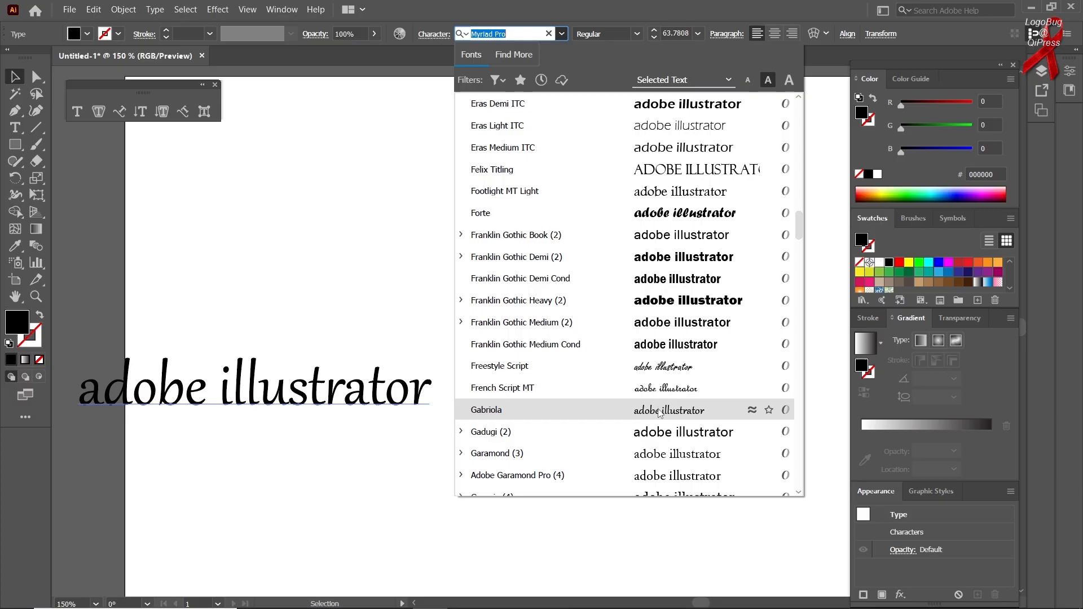
{"action": "scroll", "coordinate": [649, 420], "scroll_direction": "down", "scroll_amount": 8}
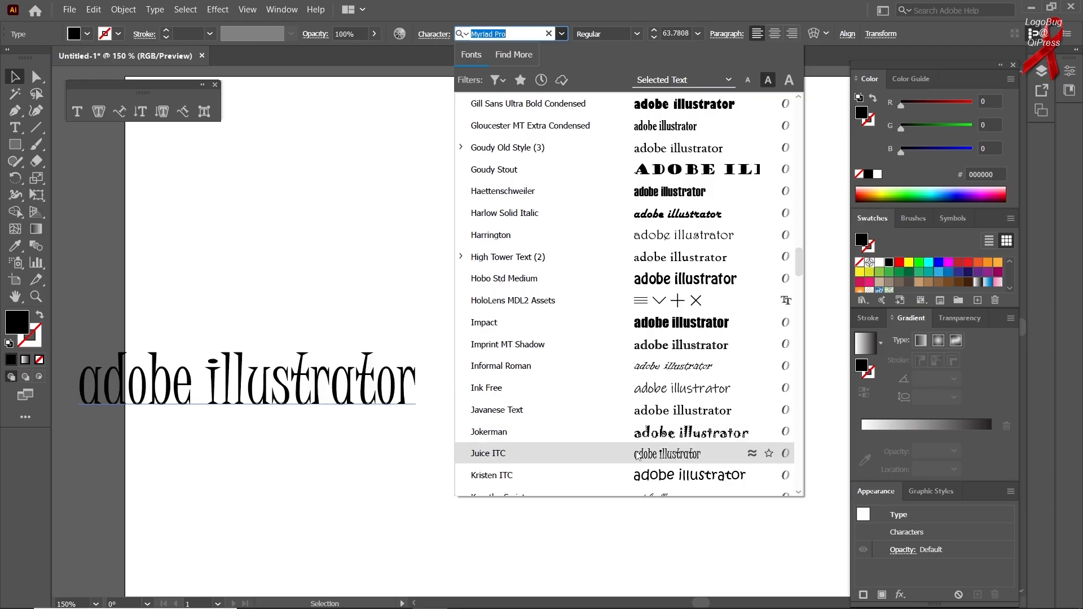
{"action": "left_click", "coordinate": [638, 454]}
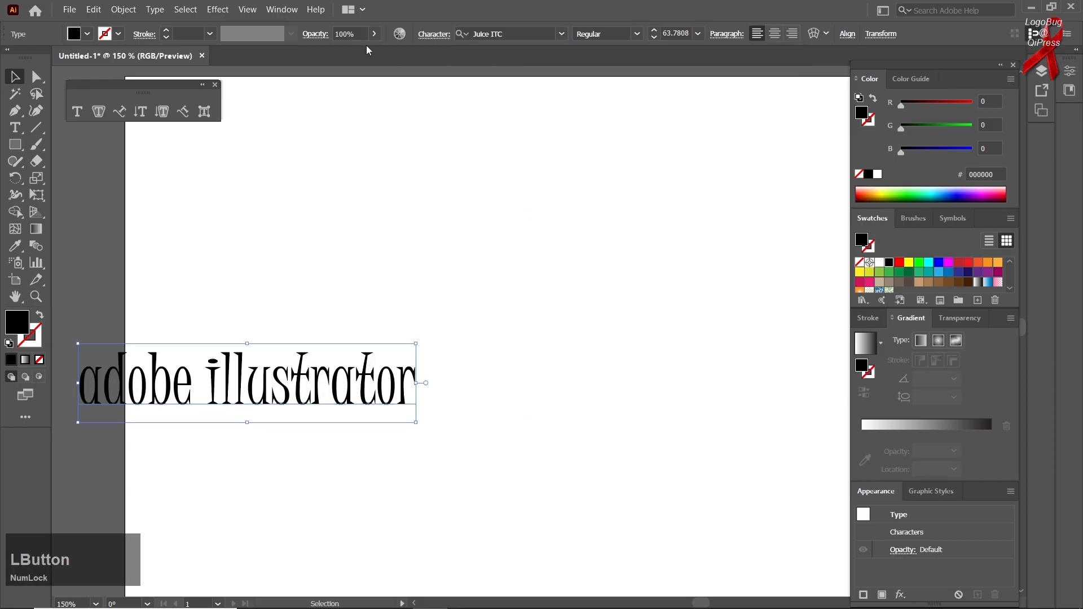
Change the text's font back to Myriad Pro.
{"action": "left_click", "coordinate": [427, 35]}
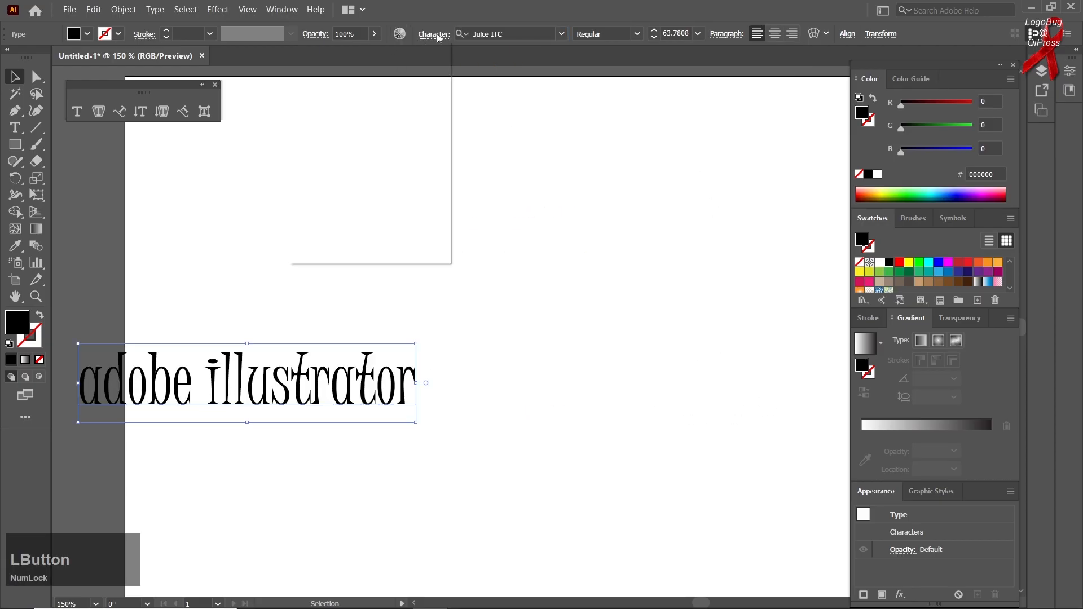
{"action": "left_click", "coordinate": [563, 34]}
{"action": "left_click", "coordinate": [562, 35]}
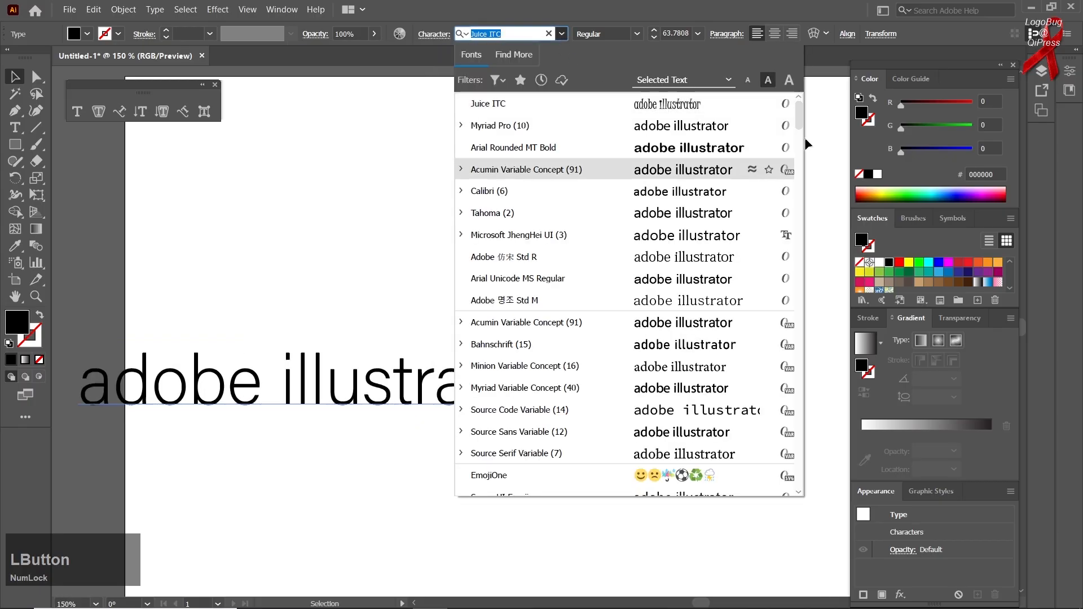
{"action": "left_click", "coordinate": [548, 130]}
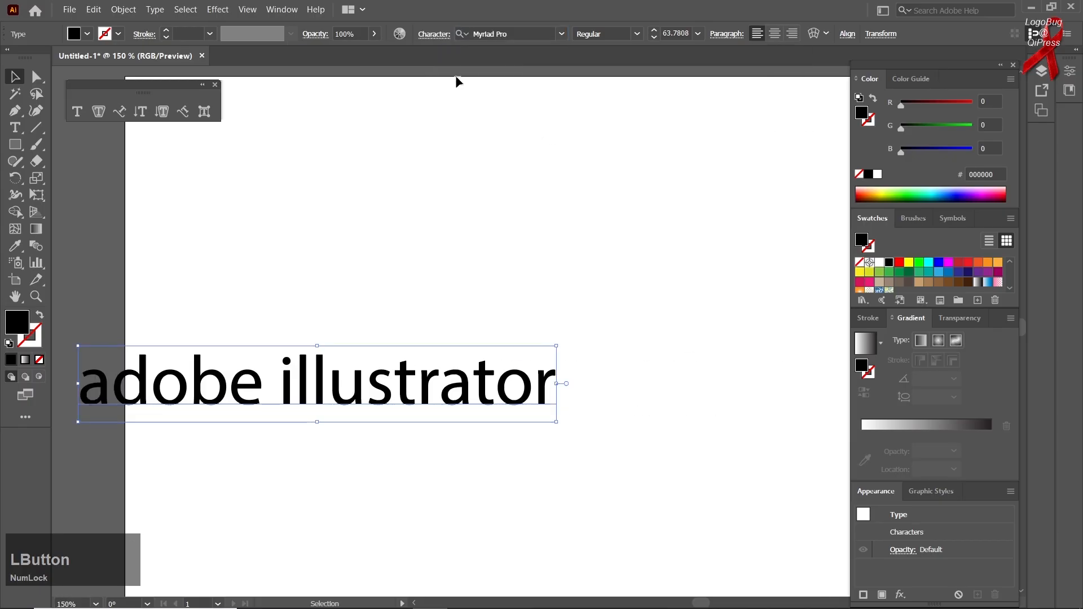
Move the text up and to the right so it lies fully inside the artboard.
{"action": "left_click", "coordinate": [431, 35]}
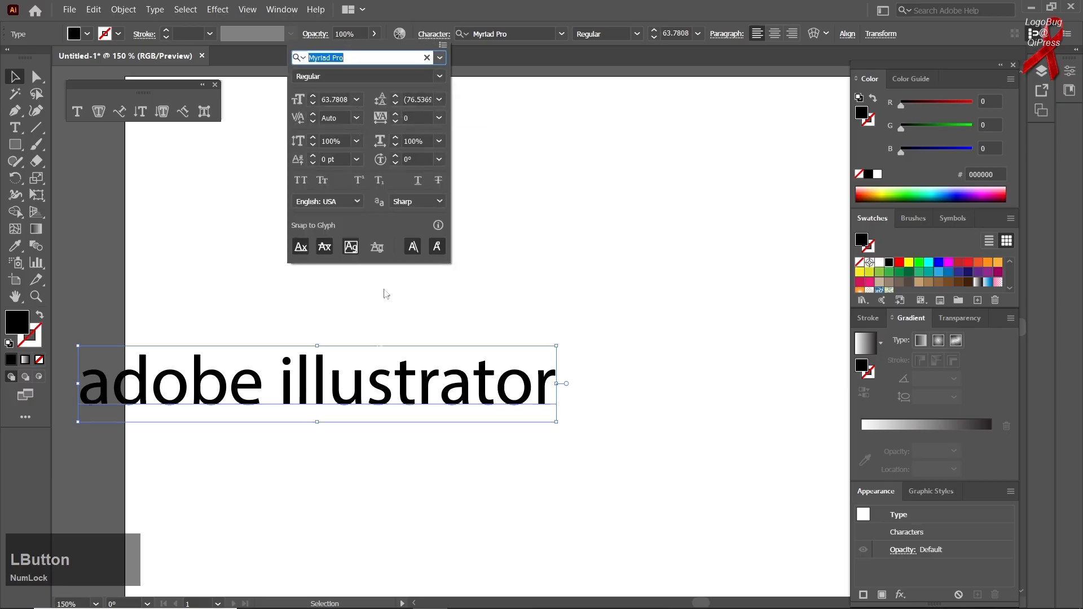
{"action": "left_click", "coordinate": [340, 390]}
{"action": "left_click_drag", "start_coordinate": [358, 395], "coordinate": [468, 371]}
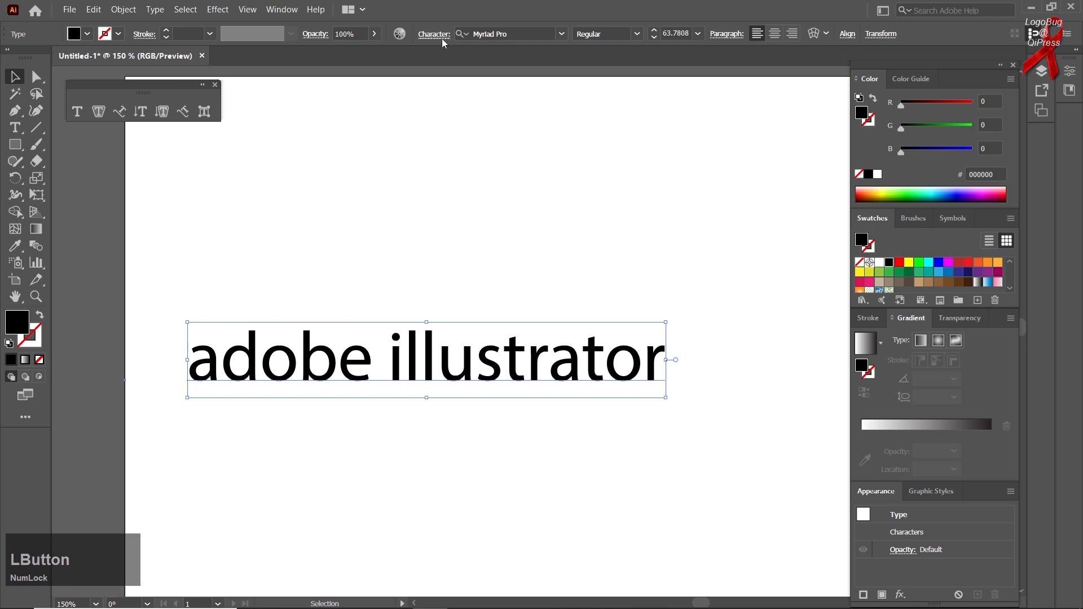
Try larger and smaller font sizes on the text, including 70 pt, and leave it at 60 pt.
{"action": "left_click", "coordinate": [442, 38]}
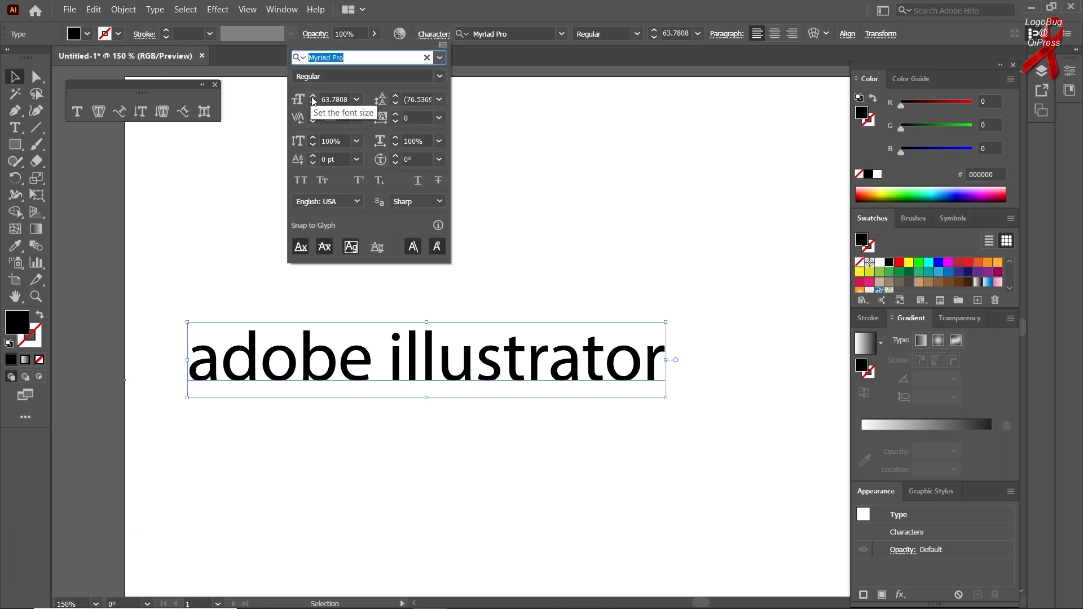
{"action": "left_click", "coordinate": [313, 97]}
{"action": "left_click", "coordinate": [313, 97]}
{"action": "left_click", "coordinate": [313, 97]}
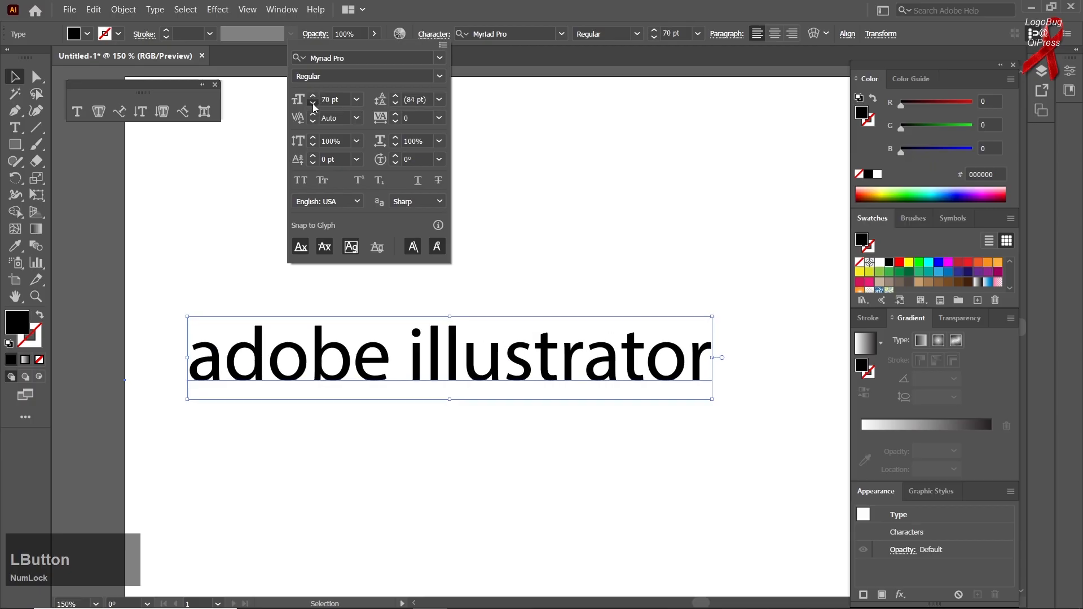
{"action": "left_click", "coordinate": [312, 103]}
{"action": "left_click", "coordinate": [312, 103]}
{"action": "left_click", "coordinate": [312, 103]}
{"action": "left_click", "coordinate": [313, 102]}
{"action": "left_click", "coordinate": [314, 102]}
{"action": "left_click", "coordinate": [313, 95]}
{"action": "left_click", "coordinate": [313, 95]}
{"action": "left_click", "coordinate": [313, 94]}
{"action": "left_click", "coordinate": [313, 95]}
{"action": "left_click", "coordinate": [313, 95]}
{"action": "left_click", "coordinate": [313, 94]}
{"action": "left_click", "coordinate": [313, 104]}
{"action": "left_click", "coordinate": [313, 104]}
{"action": "left_click", "coordinate": [314, 104]}
{"action": "left_click", "coordinate": [314, 105]}
{"action": "left_click", "coordinate": [314, 105]}
{"action": "left_click", "coordinate": [313, 105]}
{"action": "left_click", "coordinate": [314, 105]}
{"action": "left_click", "coordinate": [314, 105]}
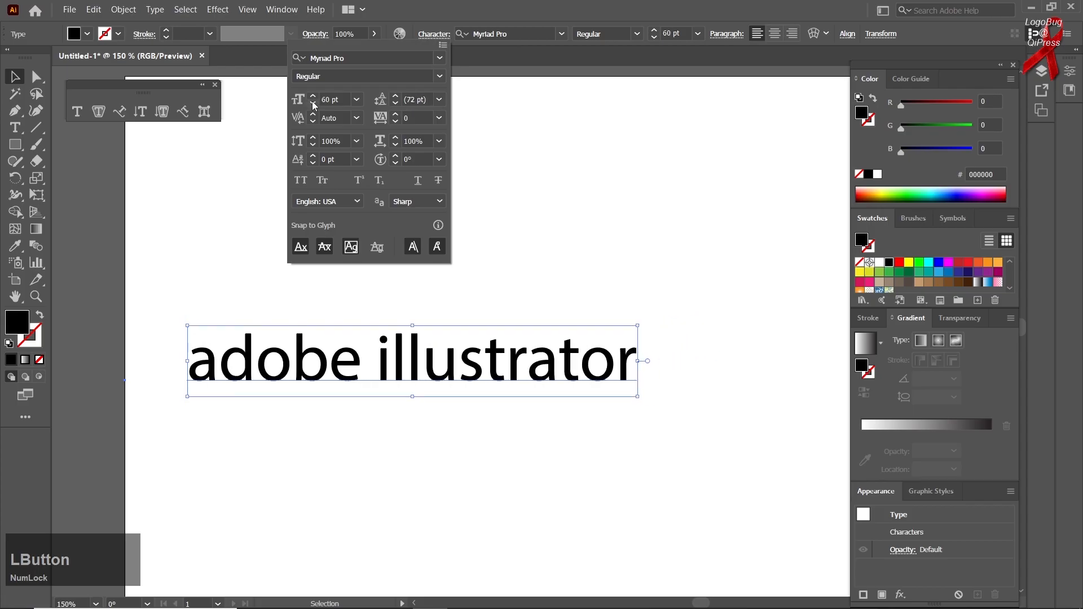
Try to raise and lower the kerning value on the whole selected text.
{"action": "left_click", "coordinate": [313, 114]}
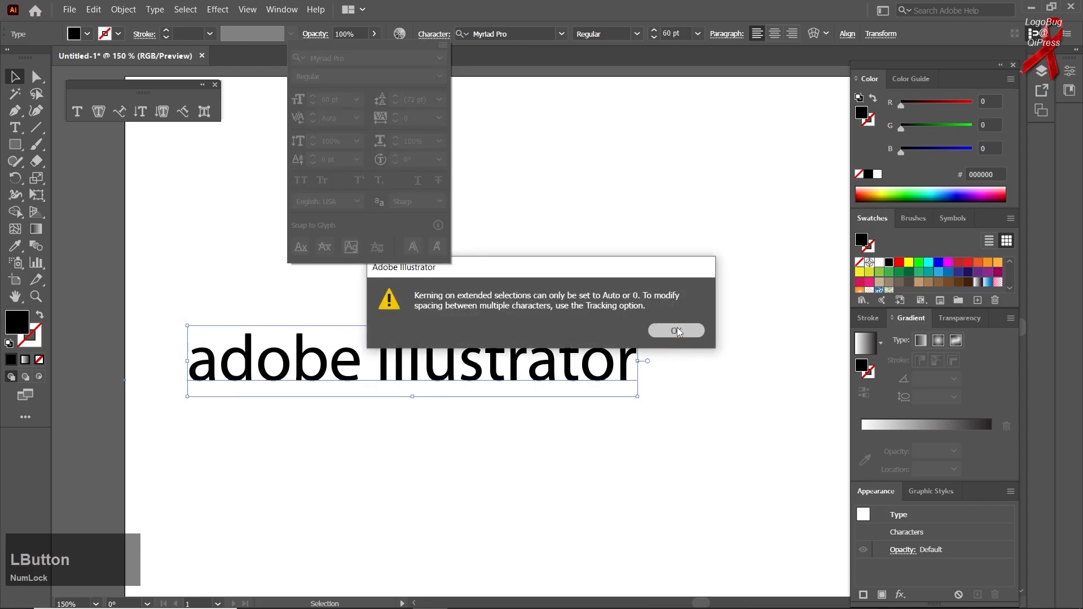
{"action": "left_click", "coordinate": [680, 331]}
{"action": "left_click", "coordinate": [312, 122]}
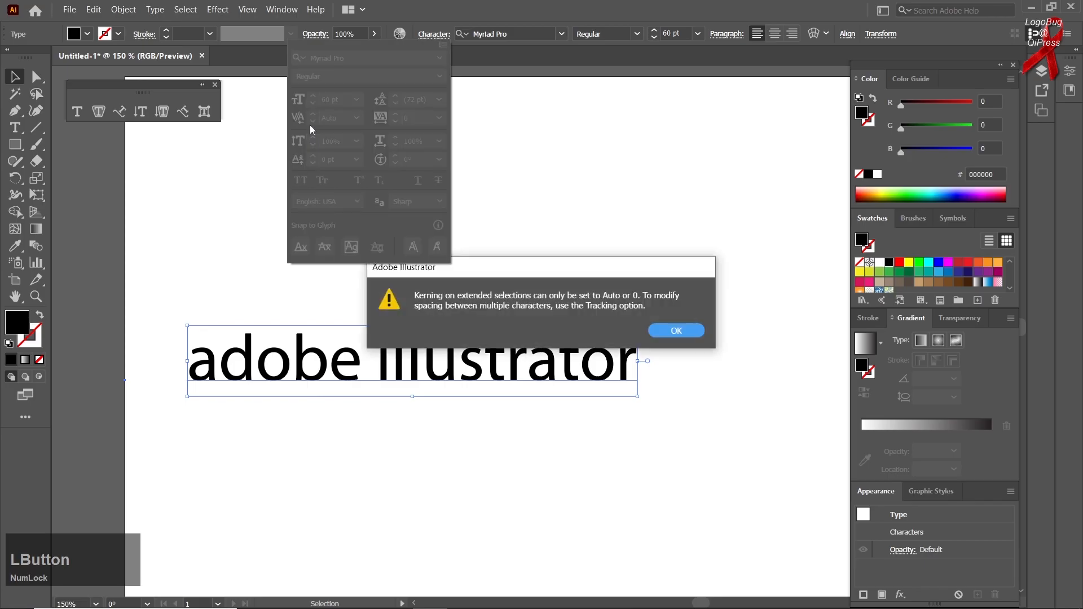
{"action": "left_click", "coordinate": [665, 332]}
Switch the text's kerning repeatedly between Optical and Auto to compare the letter spacing, and leave it on Auto.
{"action": "left_click", "coordinate": [358, 118]}
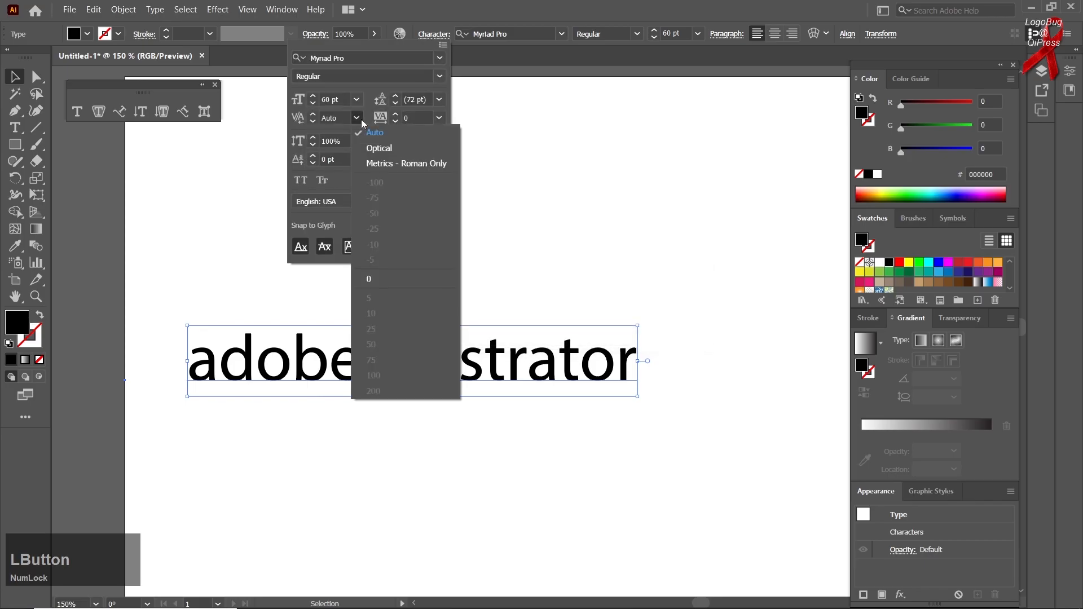
{"action": "left_click", "coordinate": [362, 134]}
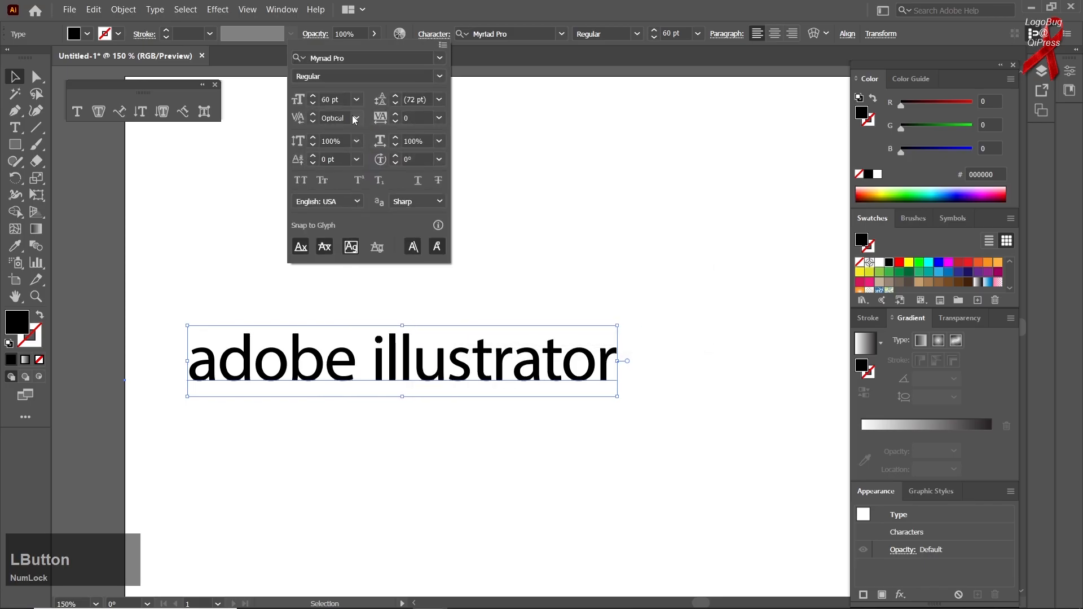
{"action": "left_click", "coordinate": [356, 118]}
{"action": "left_click", "coordinate": [364, 132]}
{"action": "left_click", "coordinate": [356, 118]}
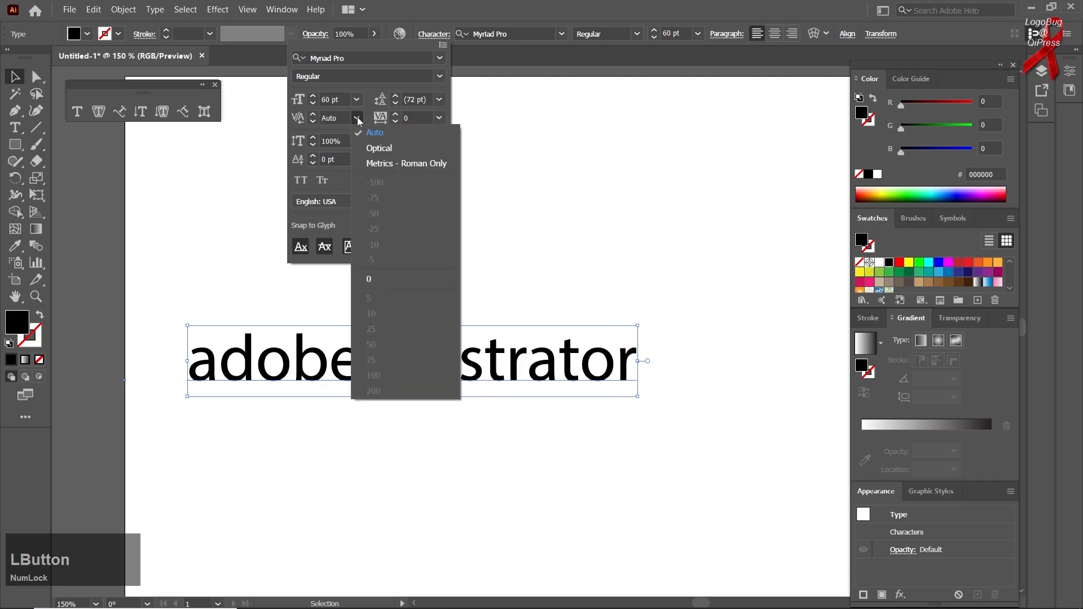
{"action": "left_click", "coordinate": [364, 138]}
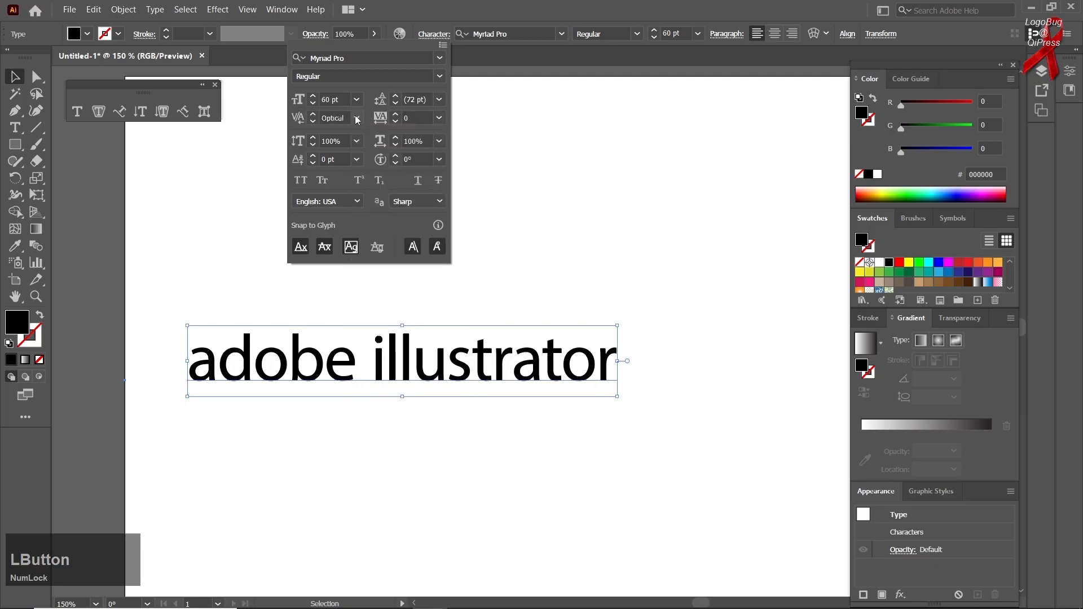
{"action": "left_click", "coordinate": [357, 118]}
{"action": "left_click", "coordinate": [364, 128]}
{"action": "left_click", "coordinate": [356, 118]}
{"action": "left_click", "coordinate": [361, 130]}
{"action": "left_click", "coordinate": [357, 118]}
{"action": "left_click", "coordinate": [366, 148]}
{"action": "left_click", "coordinate": [357, 118]}
{"action": "left_click", "coordinate": [365, 132]}
{"action": "left_click", "coordinate": [355, 116]}
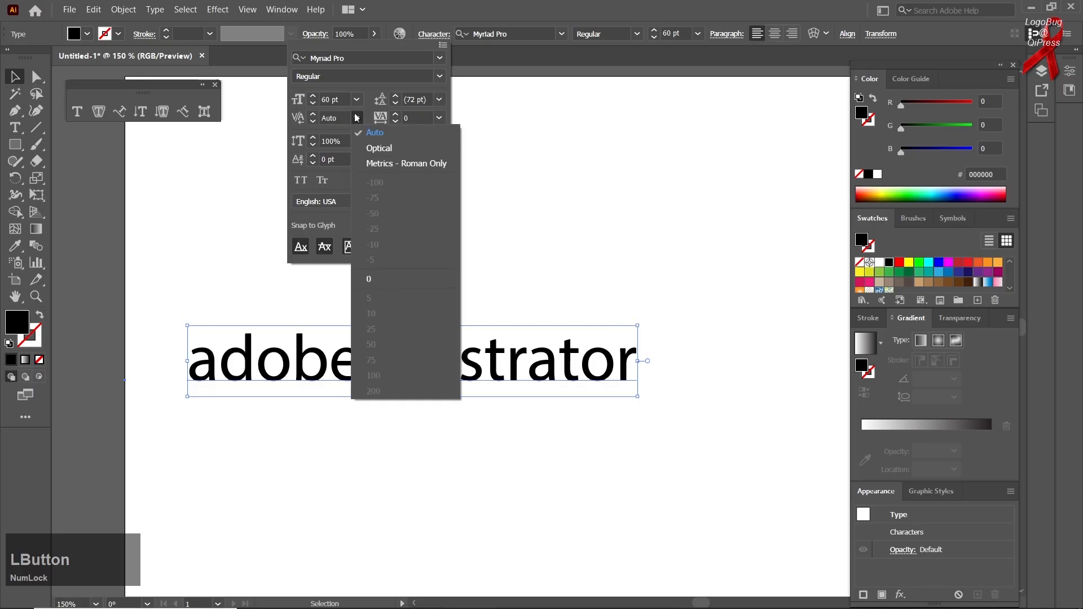
{"action": "left_click", "coordinate": [372, 148]}
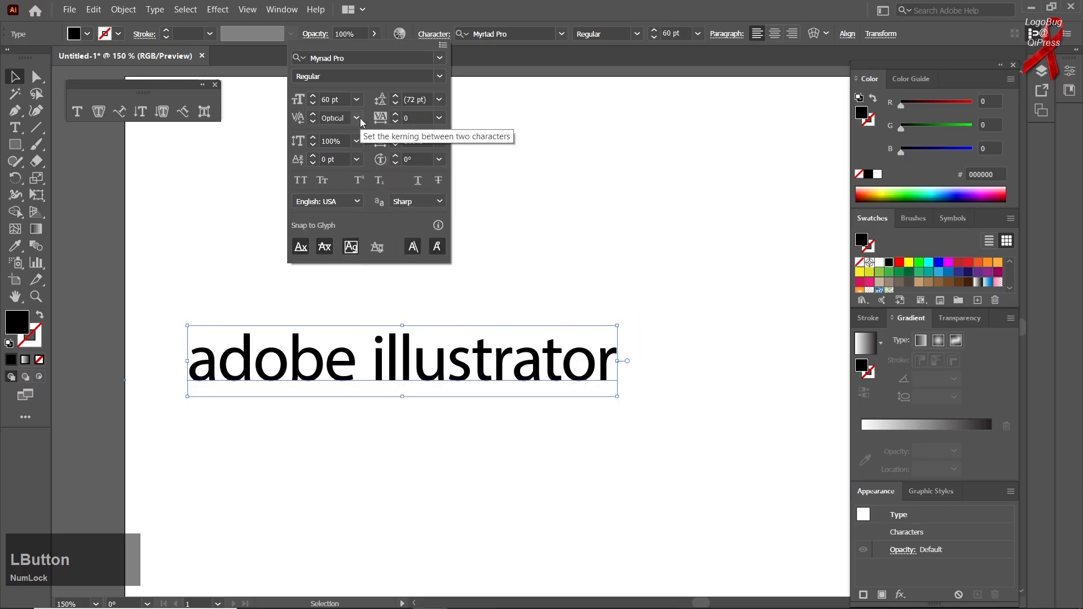
{"action": "left_click", "coordinate": [357, 118]}
{"action": "left_click", "coordinate": [365, 133]}
{"action": "left_click", "coordinate": [356, 119]}
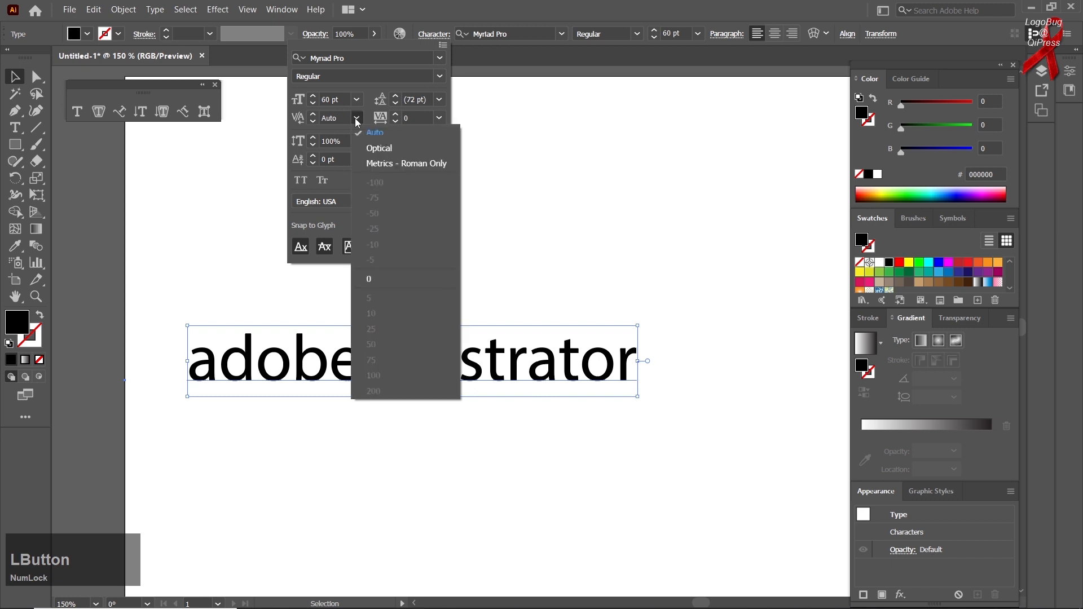
{"action": "left_click", "coordinate": [368, 148]}
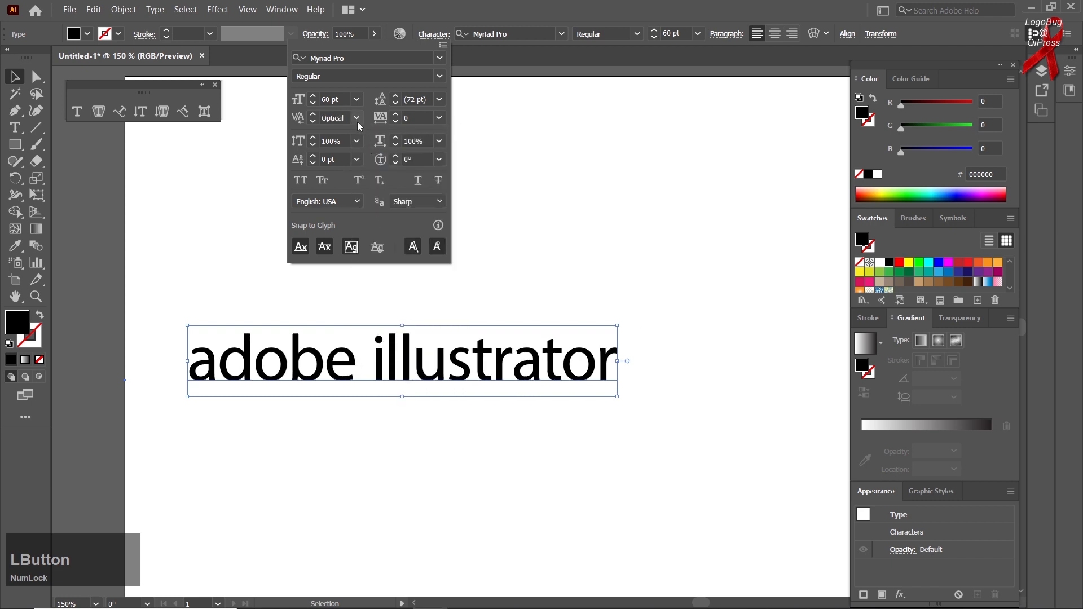
{"action": "left_click", "coordinate": [356, 118]}
{"action": "left_click", "coordinate": [367, 133]}
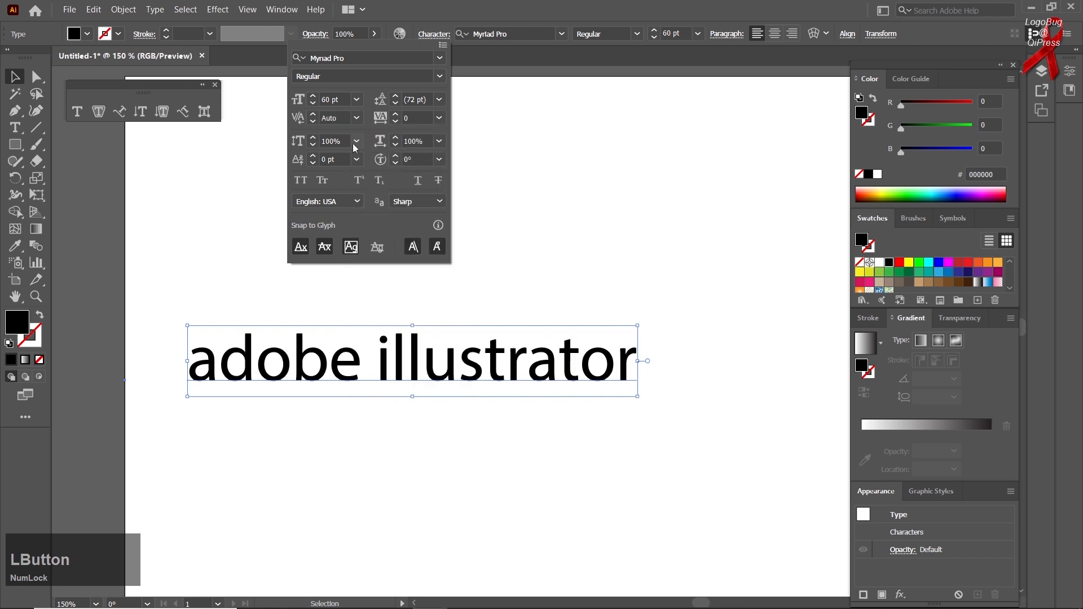
Set the text's vertical scale to 110%.
{"action": "left_click", "coordinate": [355, 147]}
{"action": "left_click", "coordinate": [313, 140]}
{"action": "left_click_drag", "start_coordinate": [314, 136], "coordinate": [316, 157]}
{"action": "left_click", "coordinate": [315, 137]}
Raise the text's baseline shift, trying 25 pt, and leave it at 12 pt.
{"action": "left_click", "coordinate": [315, 156]}
{"action": "left_click", "coordinate": [315, 155]}
{"action": "left_click", "coordinate": [315, 155]}
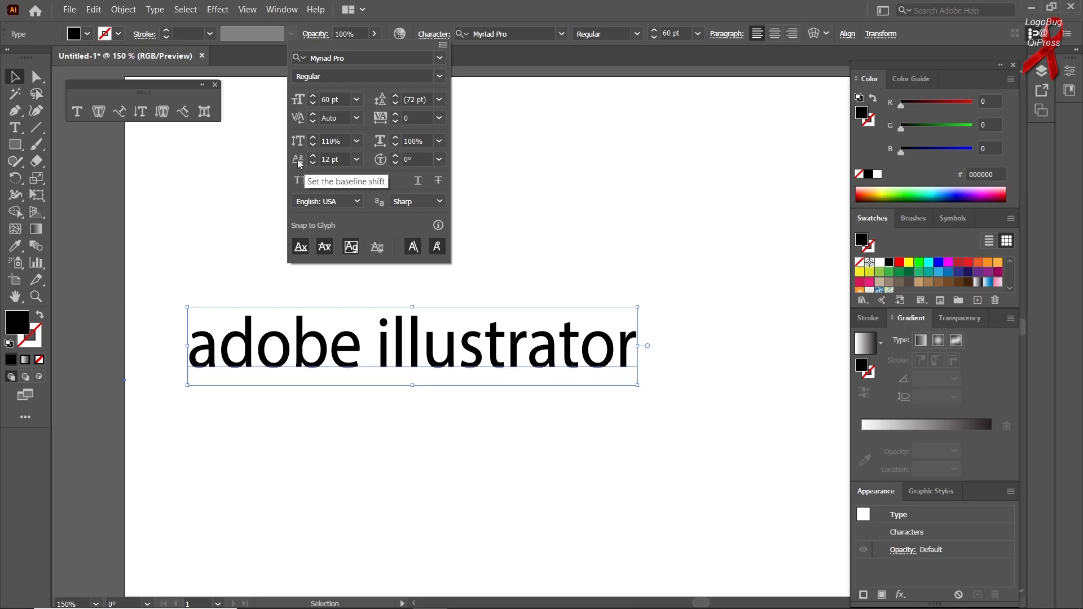
{"action": "left_click", "coordinate": [310, 160]}
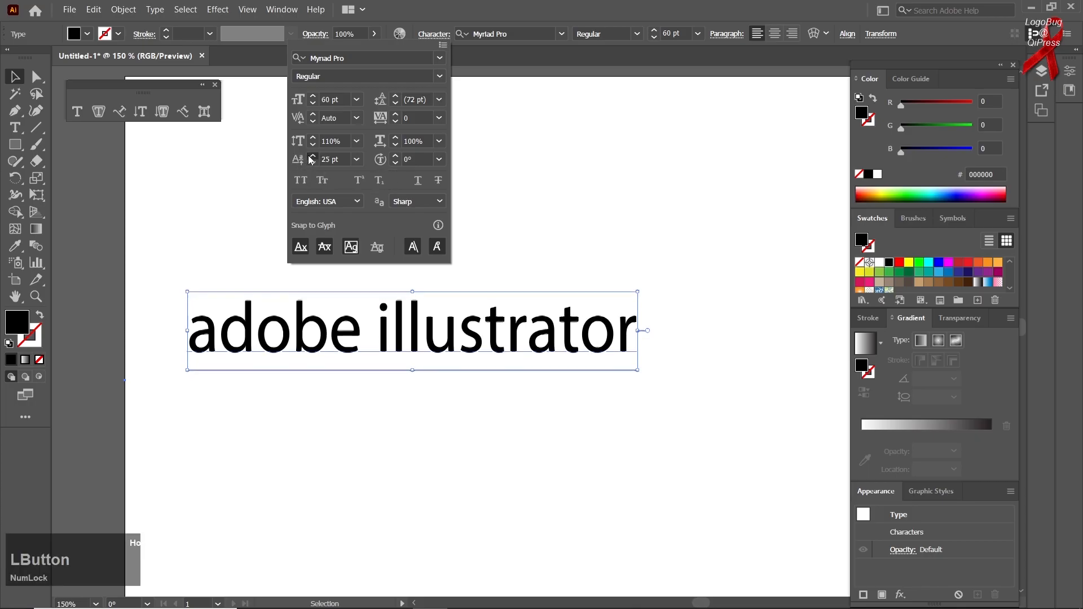
{"action": "left_click_drag", "start_coordinate": [310, 163], "coordinate": [310, 163]}
{"action": "left_click", "coordinate": [312, 163]}
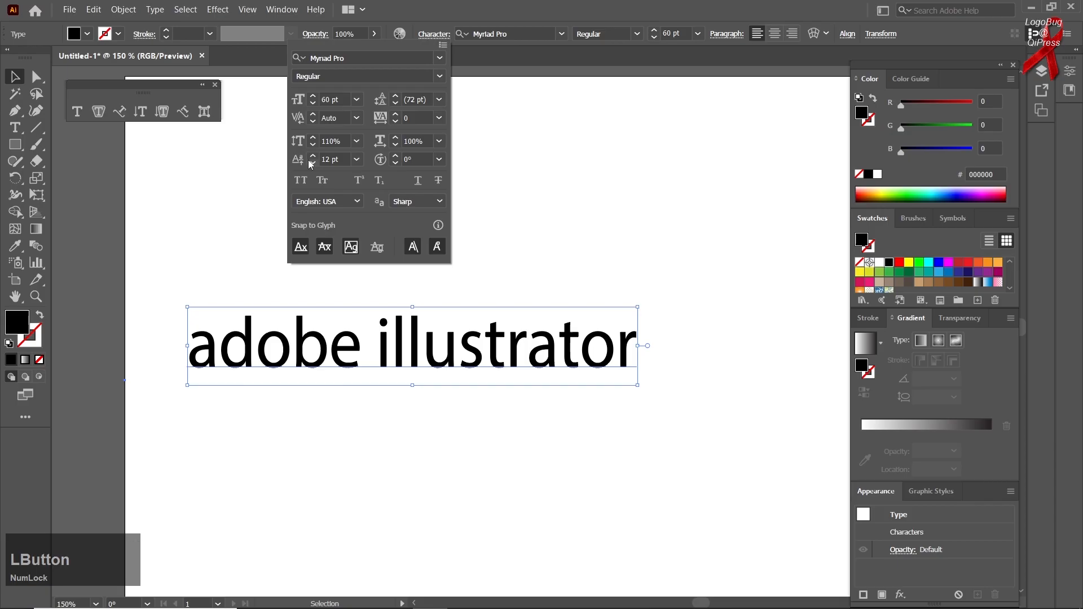
Increase the text's leading to 85 pt, and return it to 72 pt.
{"action": "left_click", "coordinate": [381, 105]}
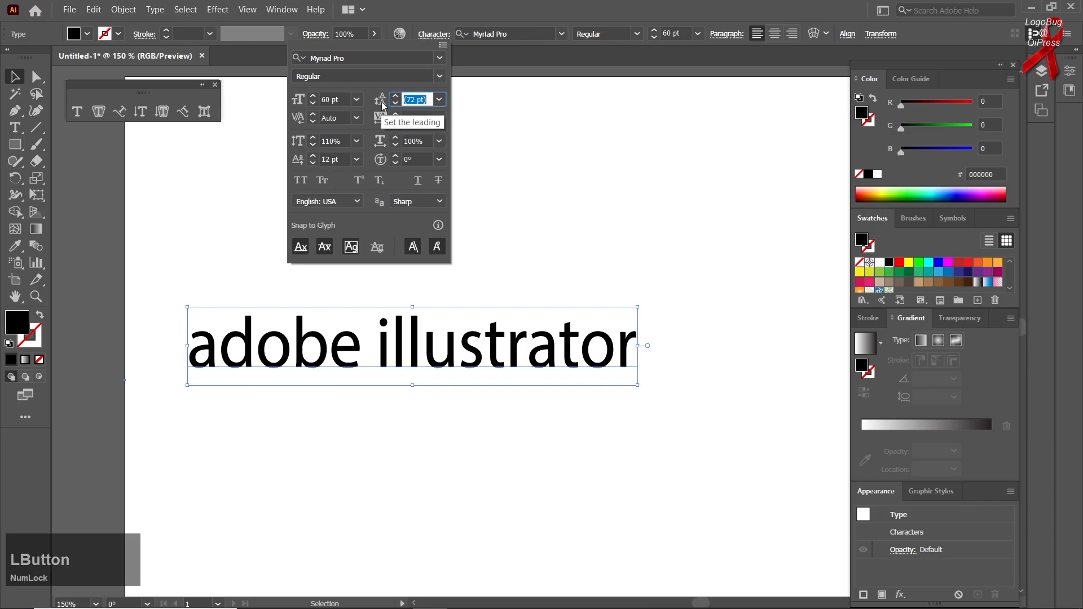
{"action": "left_click", "coordinate": [394, 97]}
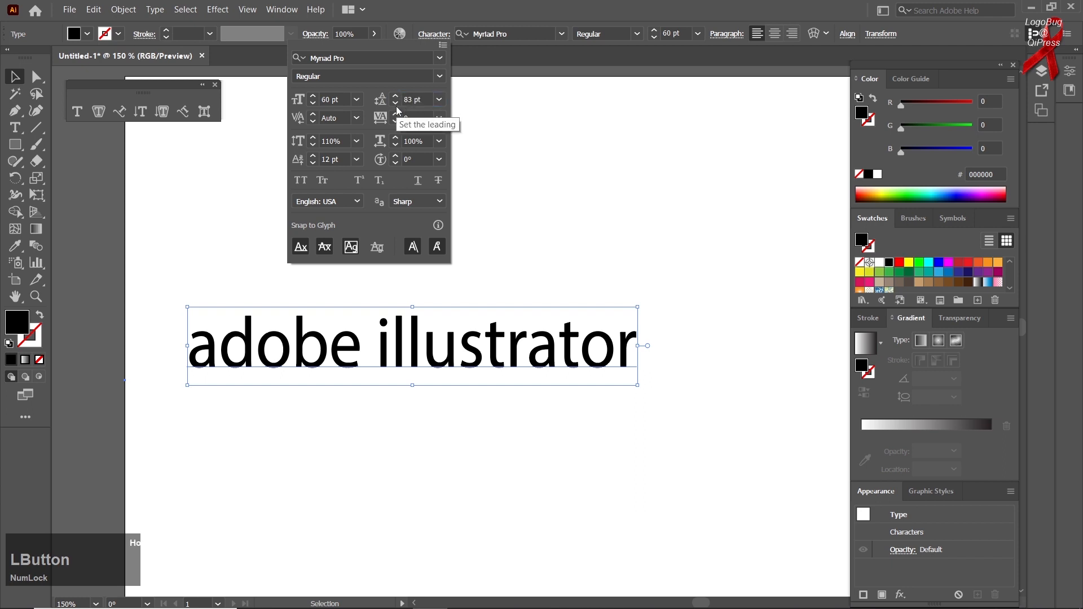
{"action": "left_click", "coordinate": [396, 97]}
{"action": "left_click", "coordinate": [439, 99]}
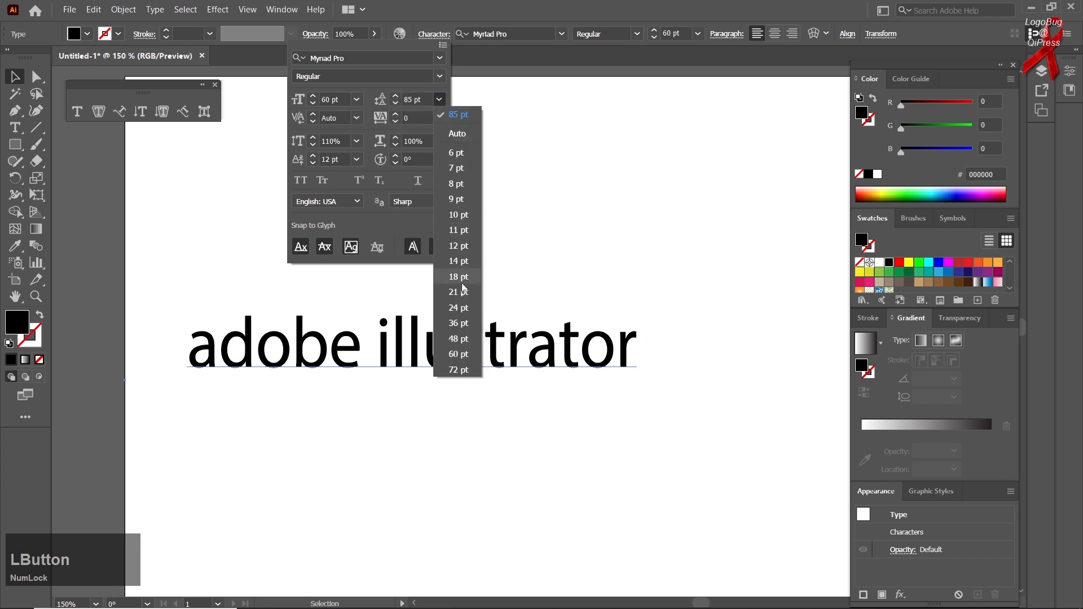
{"action": "left_click", "coordinate": [451, 368]}
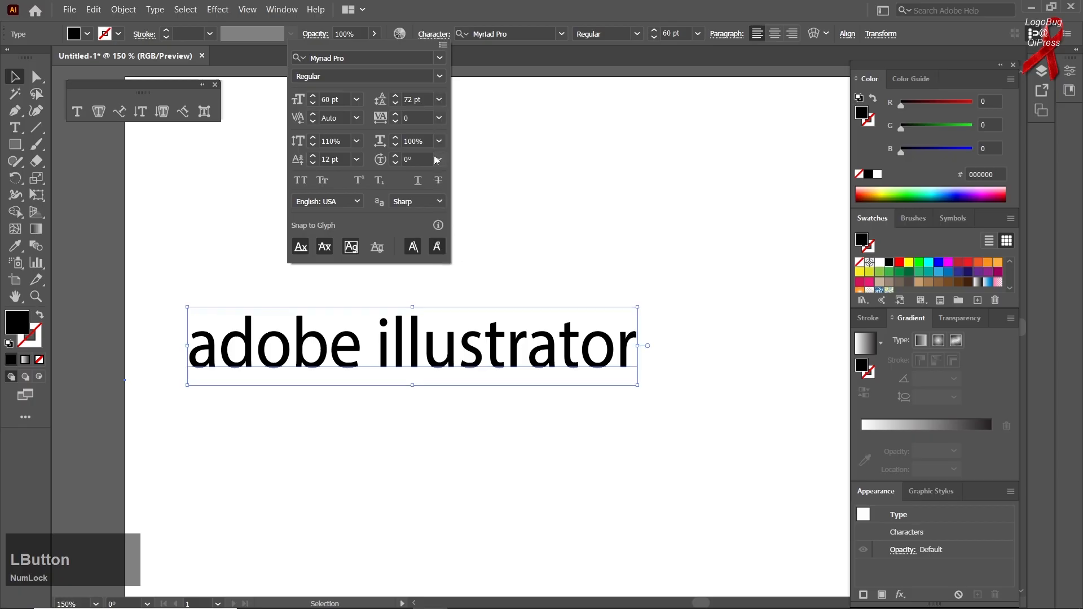
Set the text's tracking to 45 and its horizontal scale to 108%.
{"action": "left_click", "coordinate": [395, 114]}
{"action": "left_click", "coordinate": [395, 115]}
{"action": "left_click_drag", "start_coordinate": [395, 114], "coordinate": [388, 146]}
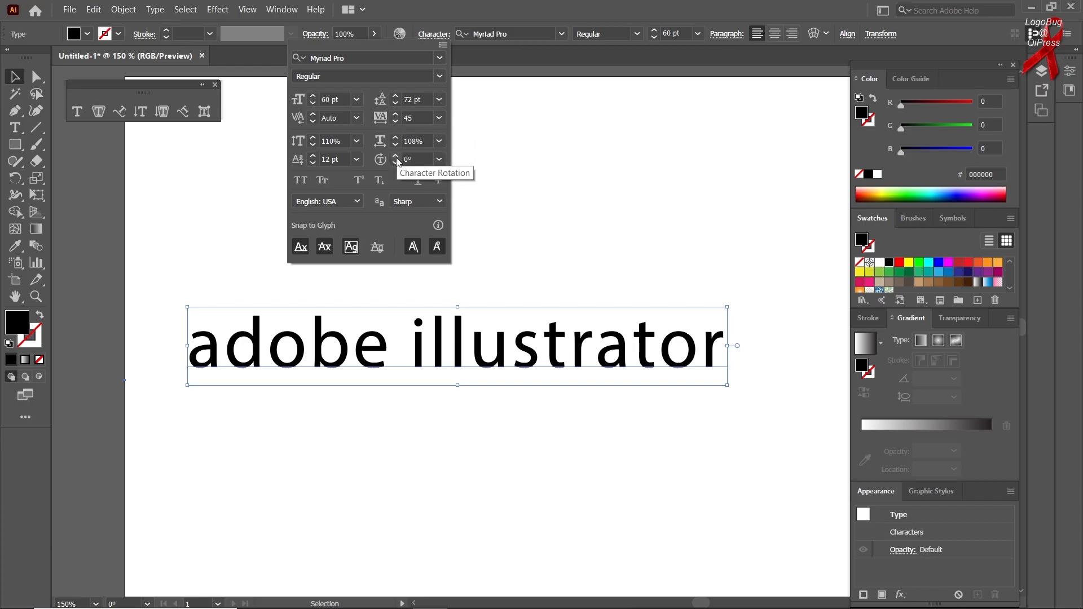
Set the character rotation of the text to 6°.
{"action": "left_click", "coordinate": [397, 159]}
{"action": "left_click", "coordinate": [396, 160]}
{"action": "left_click", "coordinate": [396, 163]}
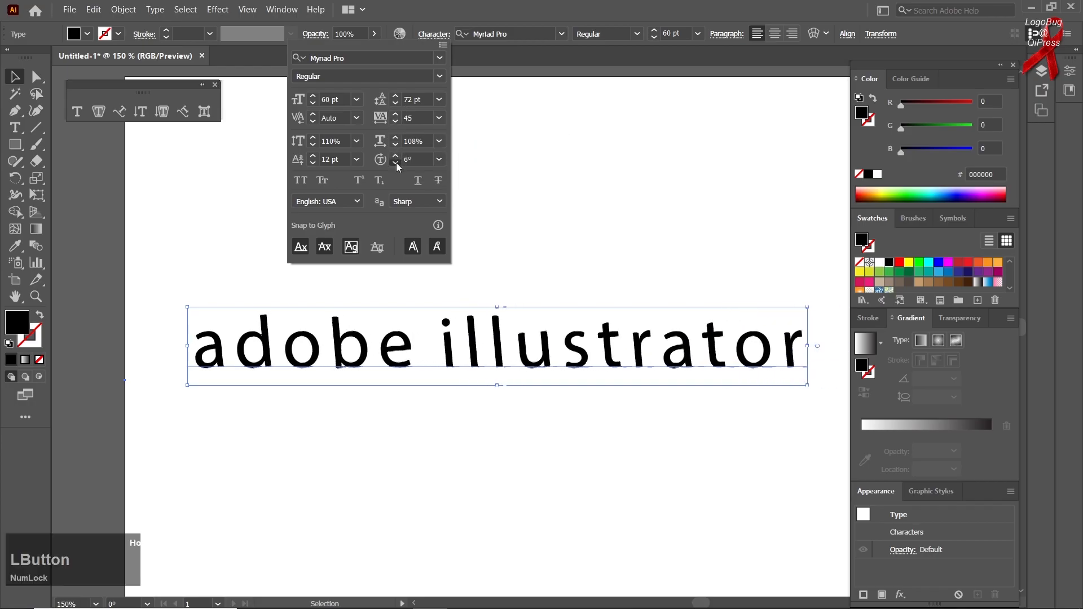
Reset the text's character rotation to 0° and apply All Caps after trying Small Caps.
{"action": "left_click", "coordinate": [395, 157]}
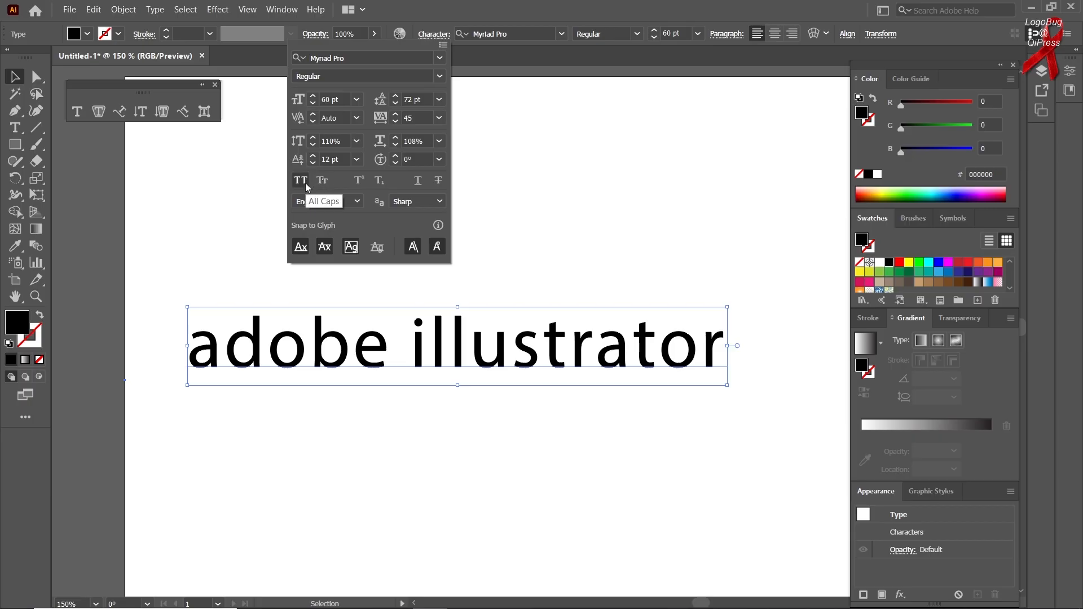
{"action": "left_click", "coordinate": [306, 183]}
{"action": "left_click", "coordinate": [306, 183]}
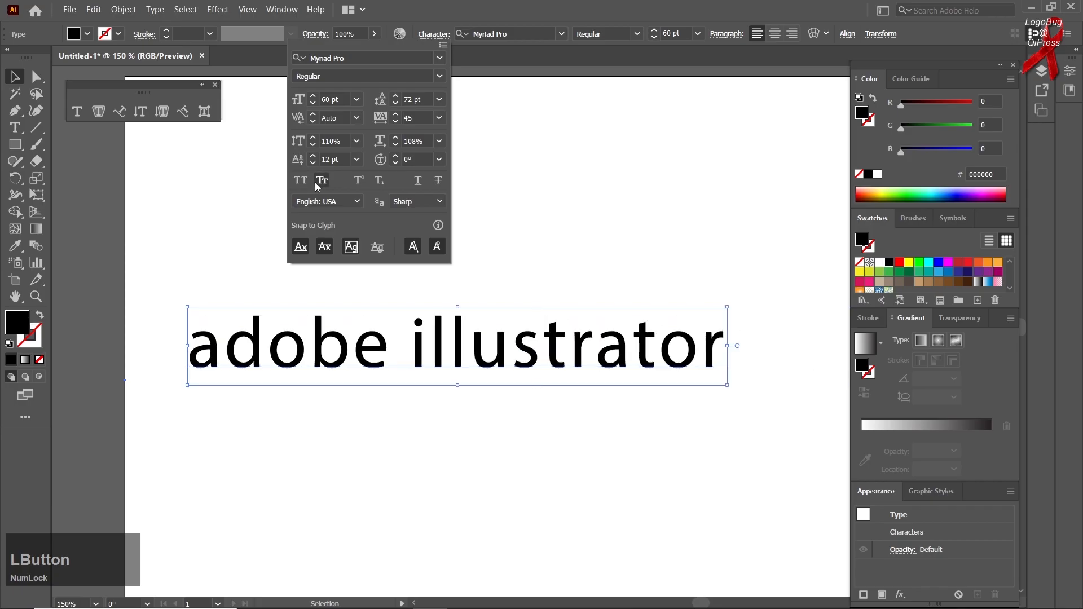
{"action": "left_click", "coordinate": [321, 182]}
{"action": "left_click", "coordinate": [321, 182]}
{"action": "left_click", "coordinate": [300, 180]}
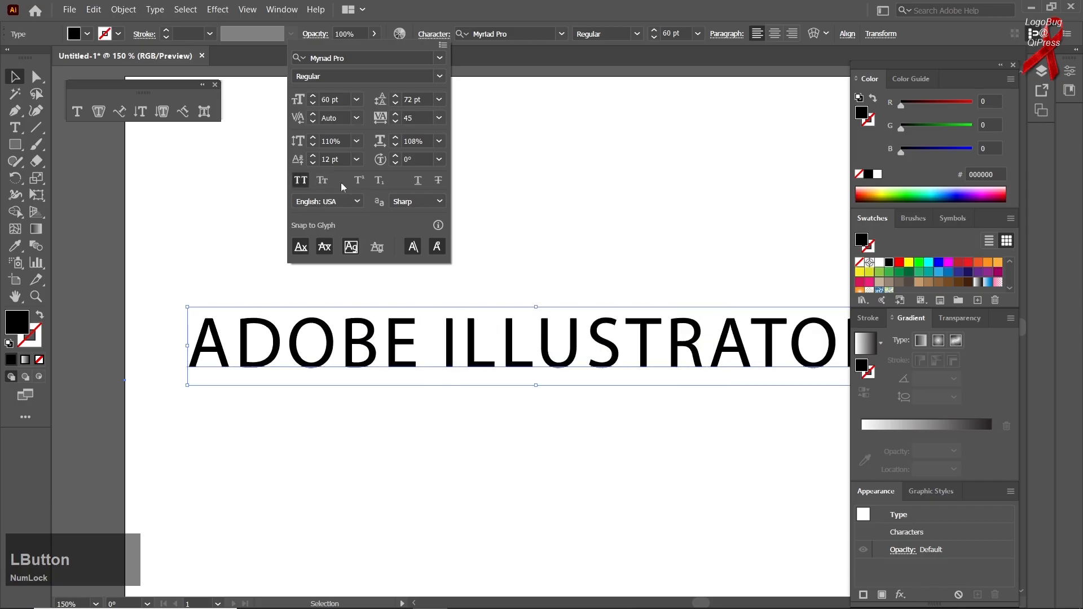
Try underline and strikethrough on the text, switching each one off again.
{"action": "left_click", "coordinate": [418, 181]}
{"action": "left_click", "coordinate": [418, 180]}
{"action": "left_click", "coordinate": [431, 178]}
{"action": "left_click", "coordinate": [431, 179]}
Try the Crisp and Strong anti-aliasing methods on the text while viewing the letters B and E up close.
{"action": "left_click", "coordinate": [432, 203]}
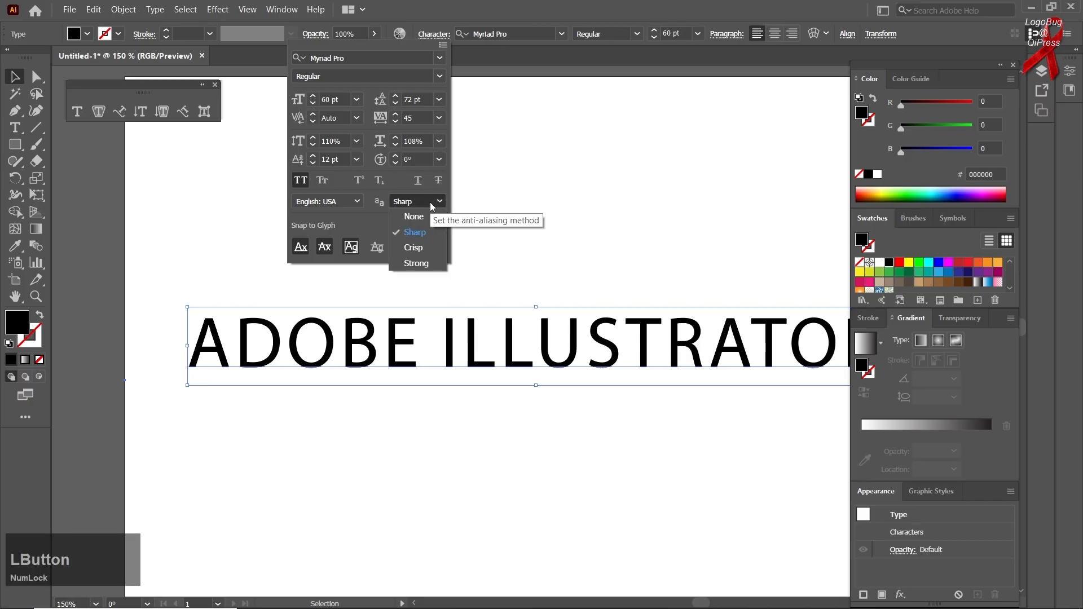
{"action": "left_click", "coordinate": [476, 248]}
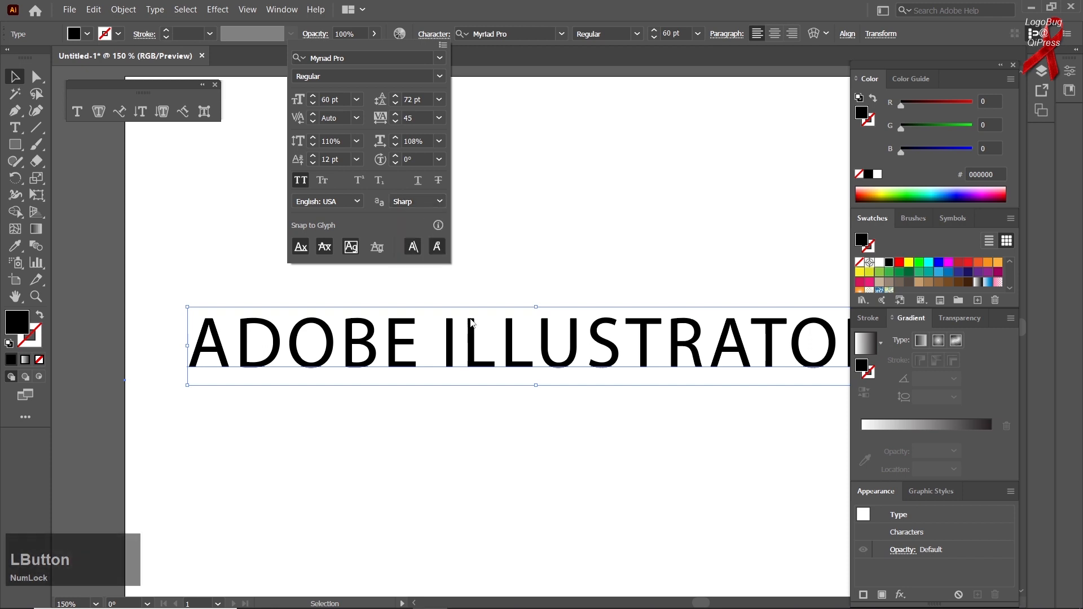
{"action": "left_click", "coordinate": [440, 402]}
{"action": "scroll", "coordinate": [369, 347], "scroll_direction": "up", "scroll_amount": 6}
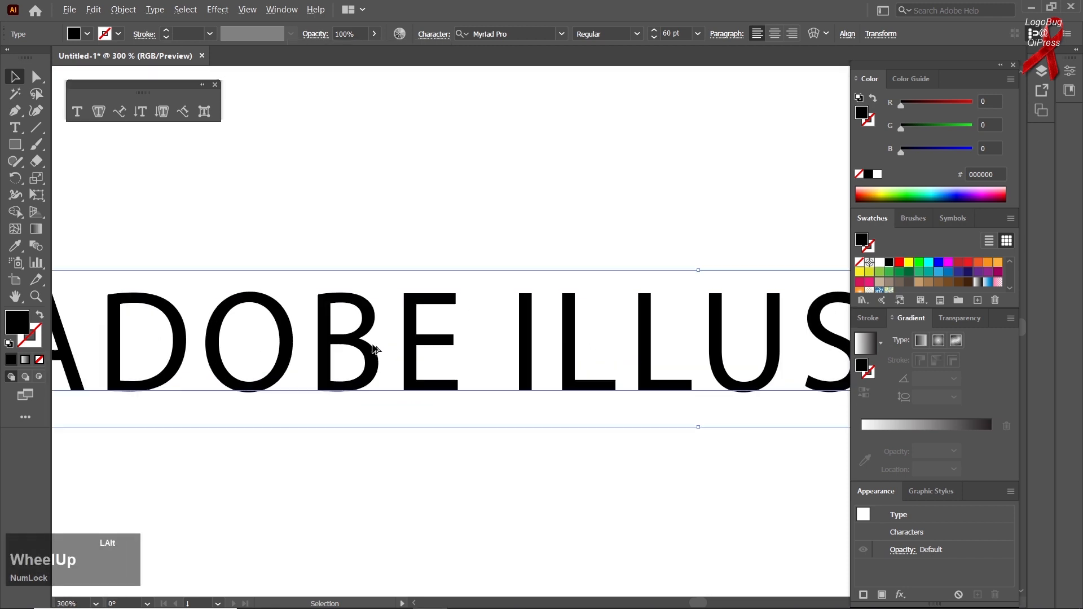
{"action": "scroll", "coordinate": [326, 330], "scroll_direction": "up", "scroll_amount": 1}
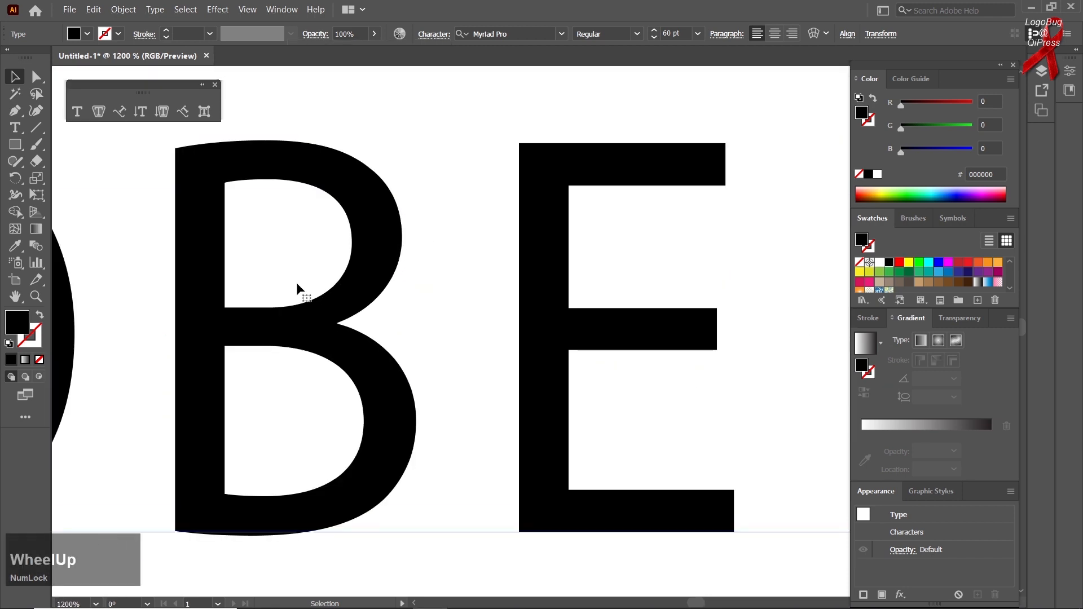
{"action": "left_click_drag", "start_coordinate": [303, 303], "coordinate": [339, 316]}
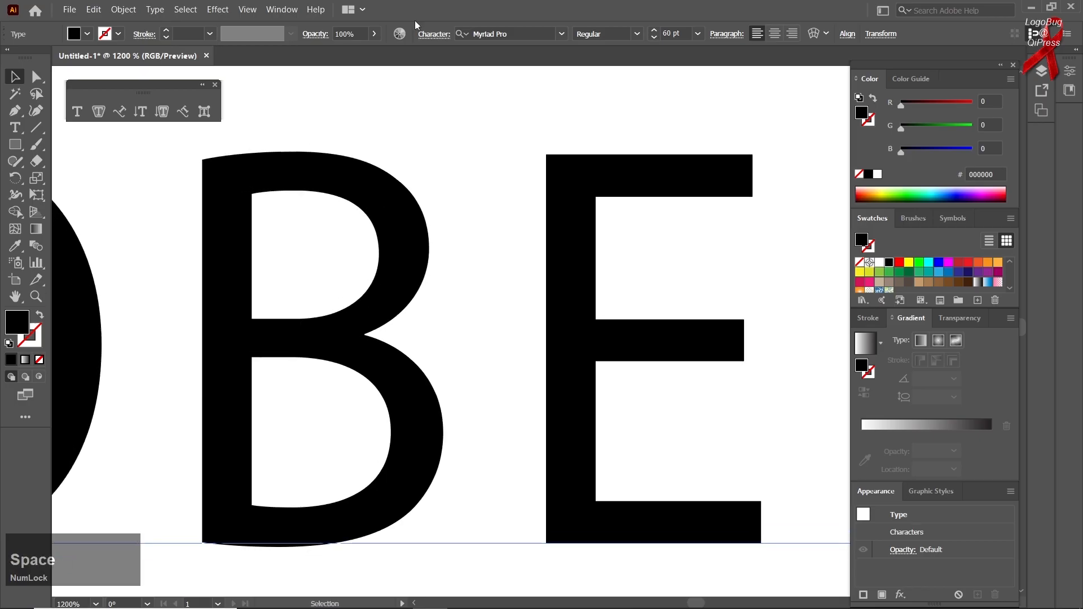
{"action": "key", "text": "ctrl+t"}
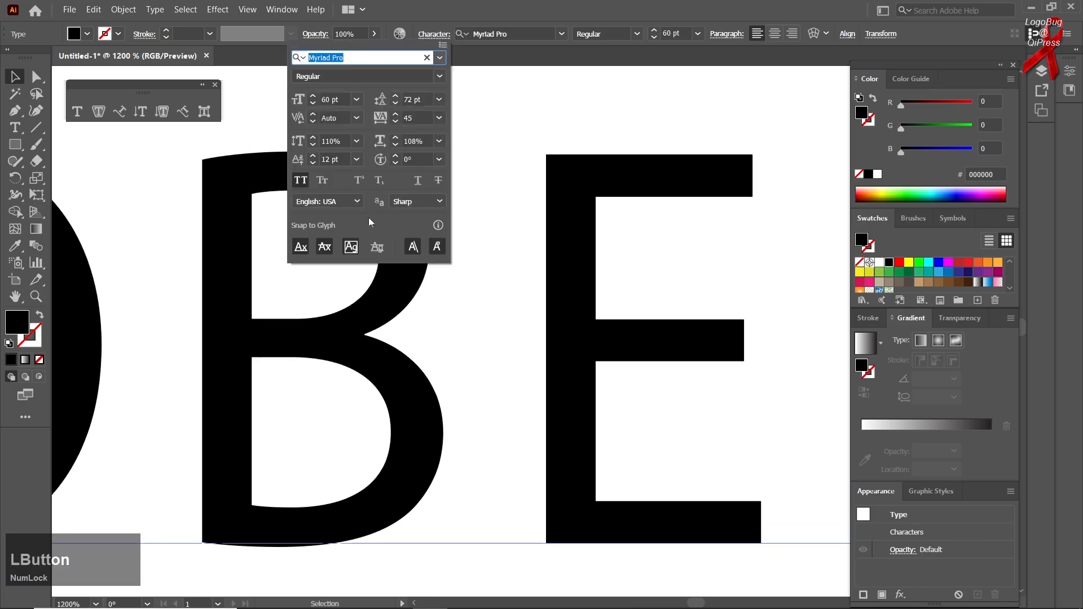
{"action": "left_click", "coordinate": [411, 203]}
{"action": "left_click", "coordinate": [420, 248]}
{"action": "left_click", "coordinate": [424, 202]}
{"action": "left_click", "coordinate": [423, 264]}
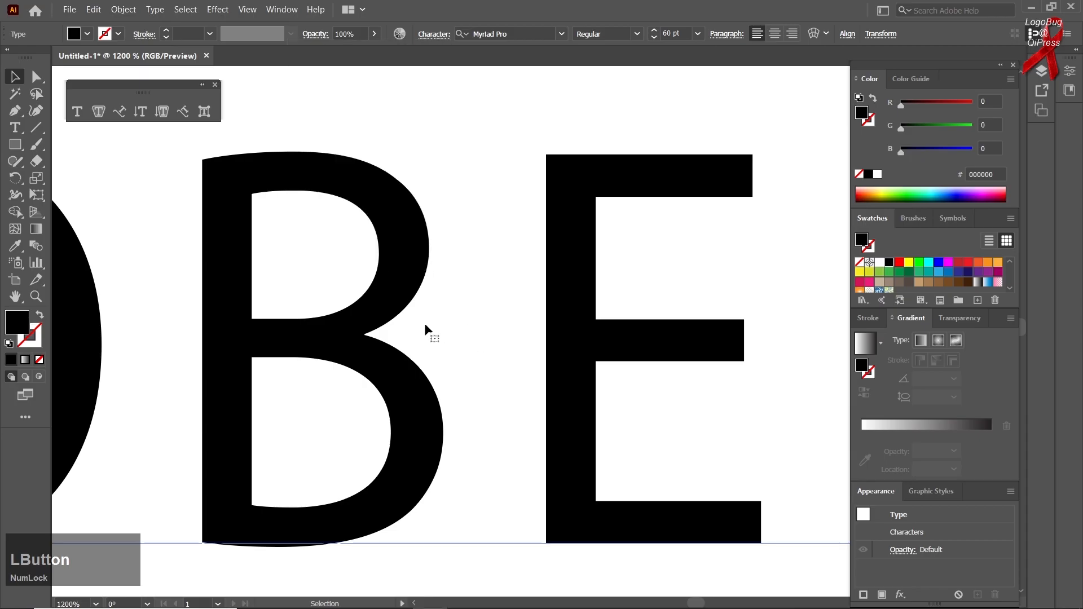
Set the text's anti-aliasing to Sharp while viewing a letter's edge at extreme magnification.
{"action": "scroll", "coordinate": [430, 333], "scroll_direction": "up", "scroll_amount": 10, "text": "alt"}
{"action": "scroll", "coordinate": [451, 352], "scroll_direction": "up", "scroll_amount": 2, "text": "alt"}
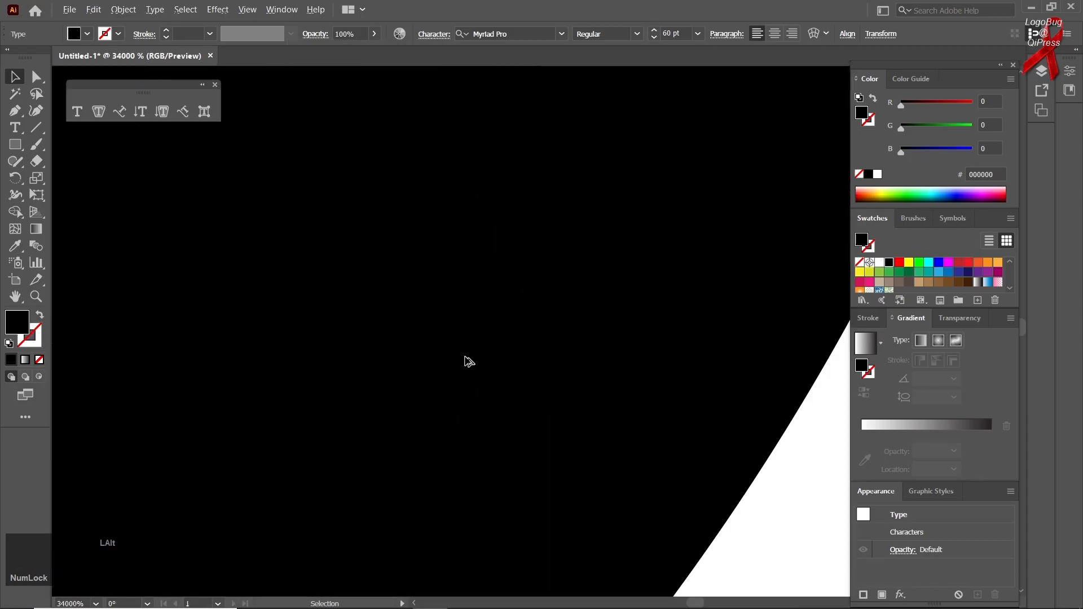
{"action": "key", "text": "space"}
{"action": "left_click_drag", "start_coordinate": [505, 339], "coordinate": [150, 210]}
{"action": "left_click_drag", "start_coordinate": [413, 352], "coordinate": [175, 305]}
{"action": "left_click", "coordinate": [431, 34]}
{"action": "left_click", "coordinate": [416, 201]}
{"action": "left_click", "coordinate": [427, 233]}
Compare the Crisp, None, Sharp and Strong anti-aliasing methods on the letter edge, ending with None.
{"action": "left_click", "coordinate": [424, 201]}
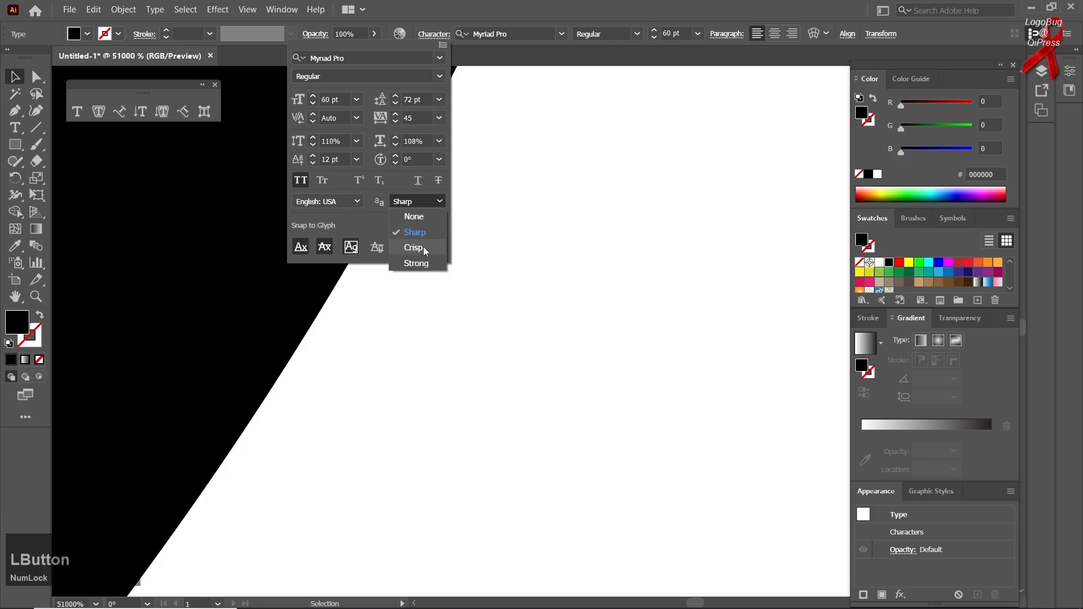
{"action": "left_click", "coordinate": [423, 246]}
{"action": "left_click", "coordinate": [418, 201]}
{"action": "left_click", "coordinate": [420, 216]}
{"action": "left_click", "coordinate": [422, 200]}
{"action": "left_click", "coordinate": [431, 243]}
{"action": "left_click", "coordinate": [422, 202]}
{"action": "left_click", "coordinate": [424, 230]}
{"action": "left_click", "coordinate": [424, 203]}
{"action": "left_click", "coordinate": [427, 263]}
{"action": "left_click", "coordinate": [425, 202]}
{"action": "left_click", "coordinate": [425, 247]}
{"action": "left_click", "coordinate": [432, 203]}
{"action": "left_click", "coordinate": [428, 229]}
{"action": "left_click", "coordinate": [430, 202]}
{"action": "left_click", "coordinate": [432, 218]}
{"action": "left_click", "coordinate": [337, 333]}
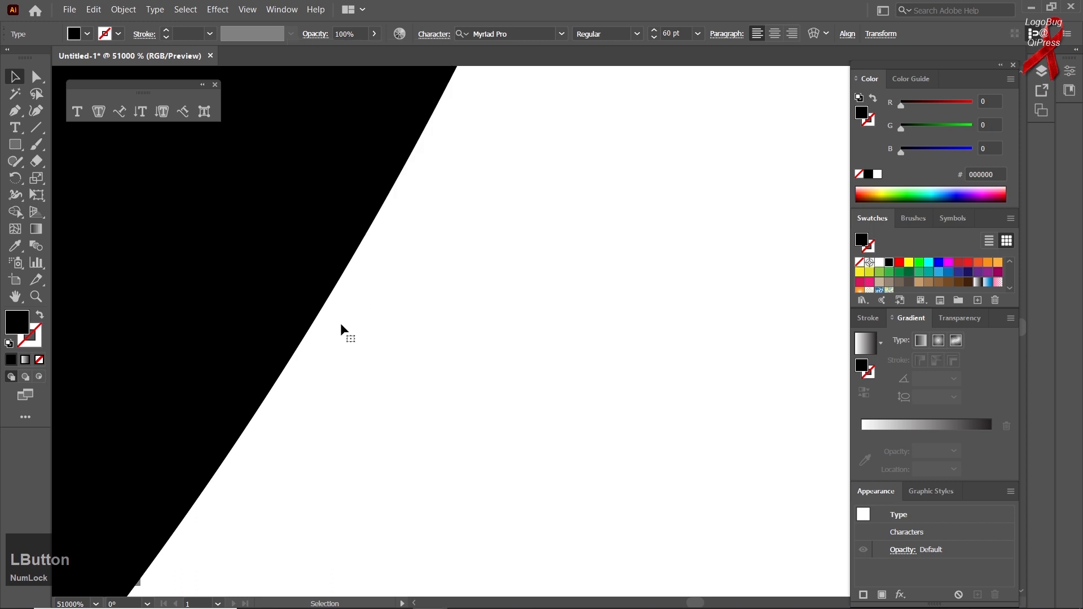
Shear the whole ADOBE ILLUSTRATOR text by -30°.
{"action": "scroll", "coordinate": [340, 325], "scroll_direction": "up", "scroll_amount": 1}
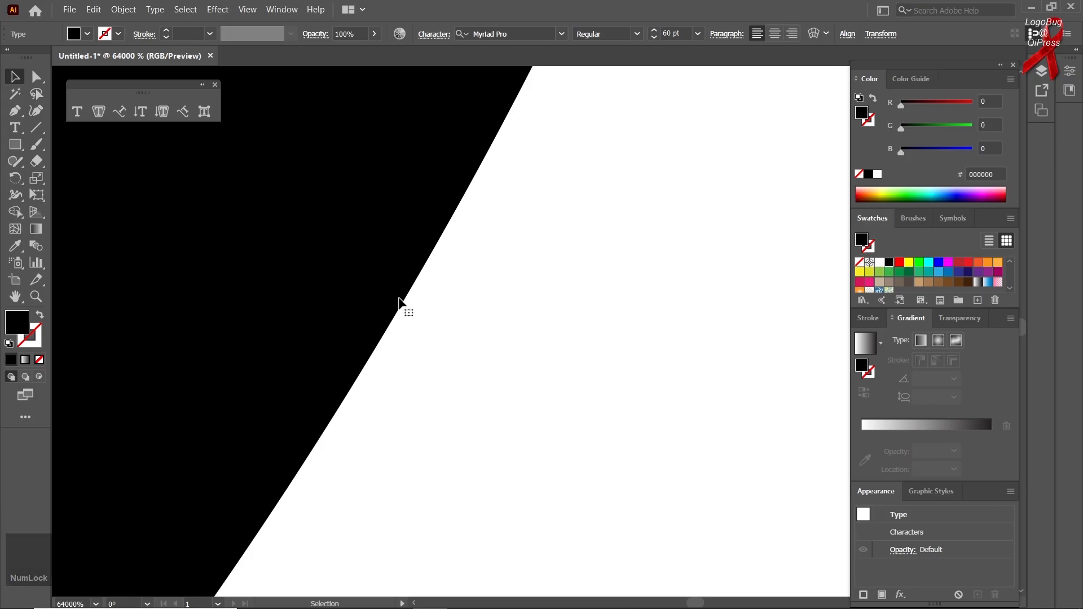
{"action": "scroll", "coordinate": [399, 305], "scroll_direction": "down", "scroll_amount": 15}
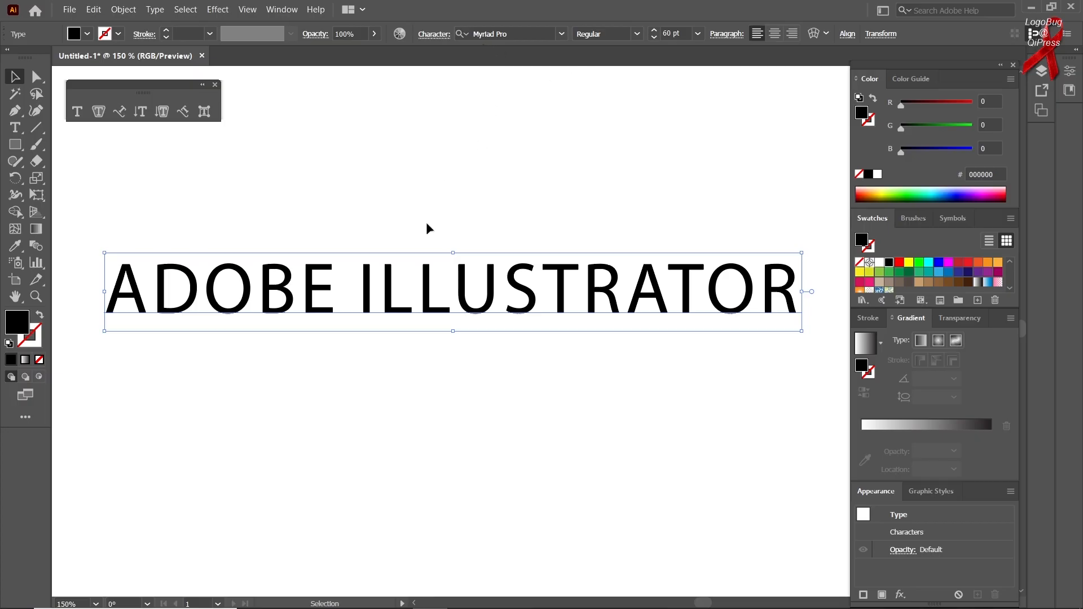
{"action": "scroll", "coordinate": [397, 250], "scroll_direction": "down", "scroll_amount": 1}
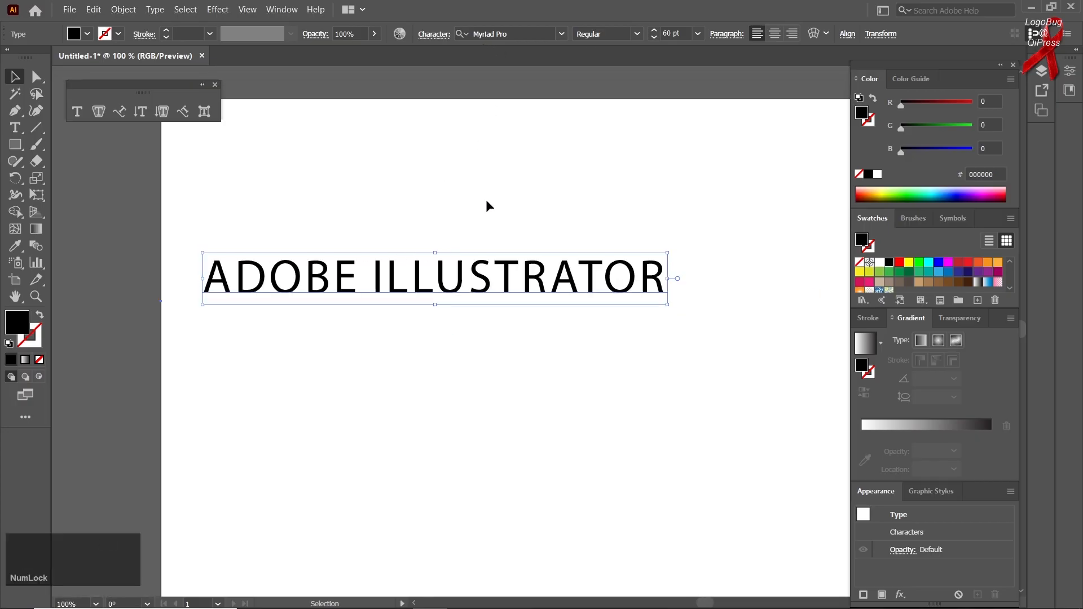
{"action": "scroll", "coordinate": [422, 240], "scroll_direction": "up", "scroll_amount": 1}
{"action": "scroll", "coordinate": [421, 241], "scroll_direction": "down", "scroll_amount": 1}
{"action": "left_click", "coordinate": [876, 35]}
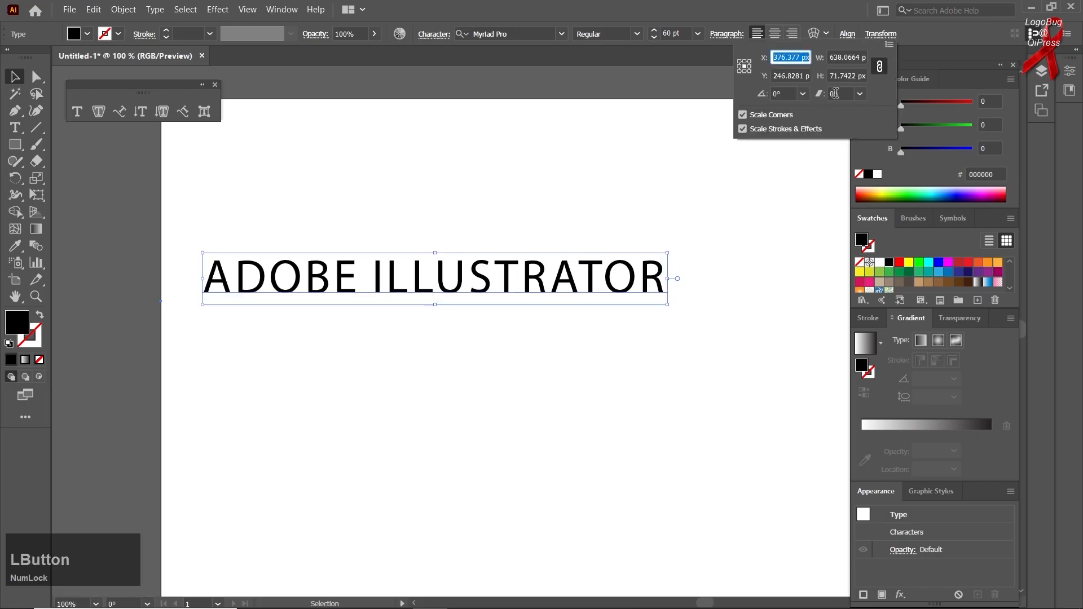
{"action": "left_click", "coordinate": [856, 93]}
{"action": "left_click", "coordinate": [871, 138]}
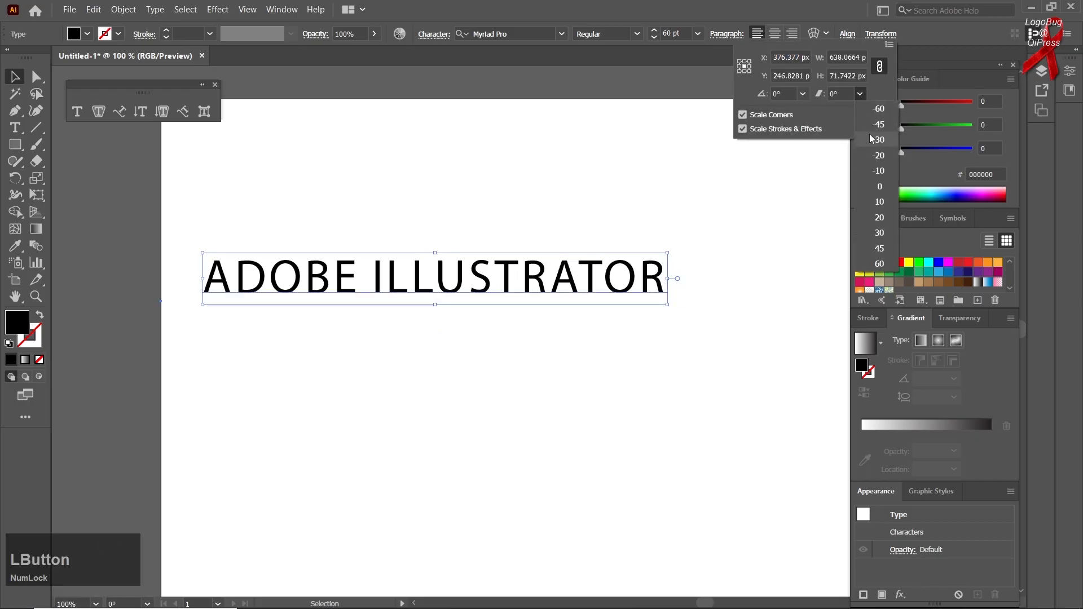
{"action": "left_click", "coordinate": [859, 93]}
{"action": "left_click", "coordinate": [879, 190]}
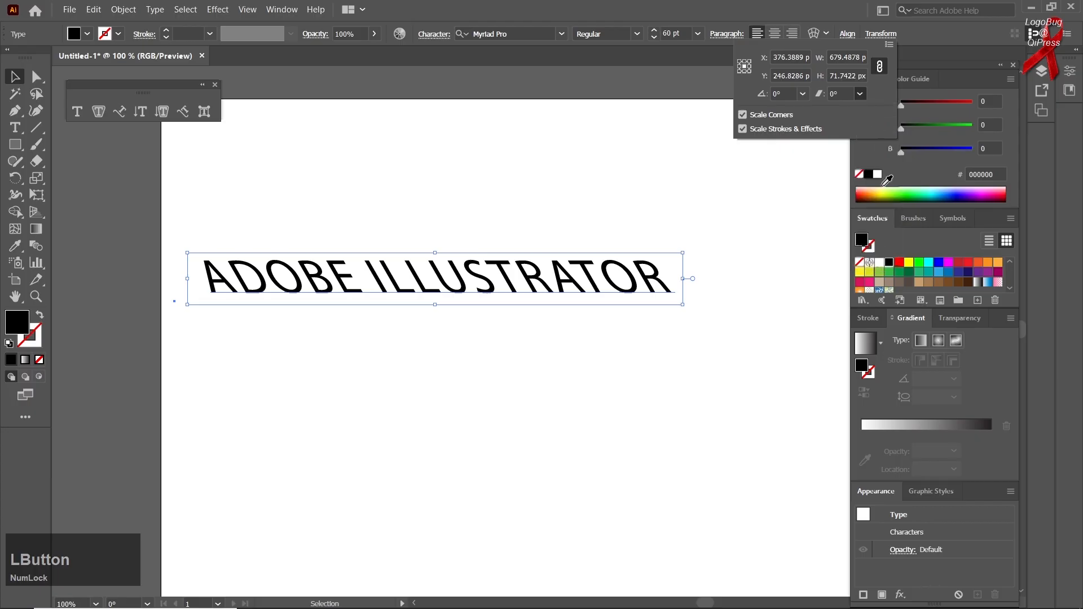
Try rotating the sheared text with the preset angles and bring it back to horizontal.
{"action": "left_click", "coordinate": [802, 94]}
{"action": "left_click", "coordinate": [815, 200]}
{"action": "left_click", "coordinate": [802, 93]}
{"action": "left_click", "coordinate": [798, 107]}
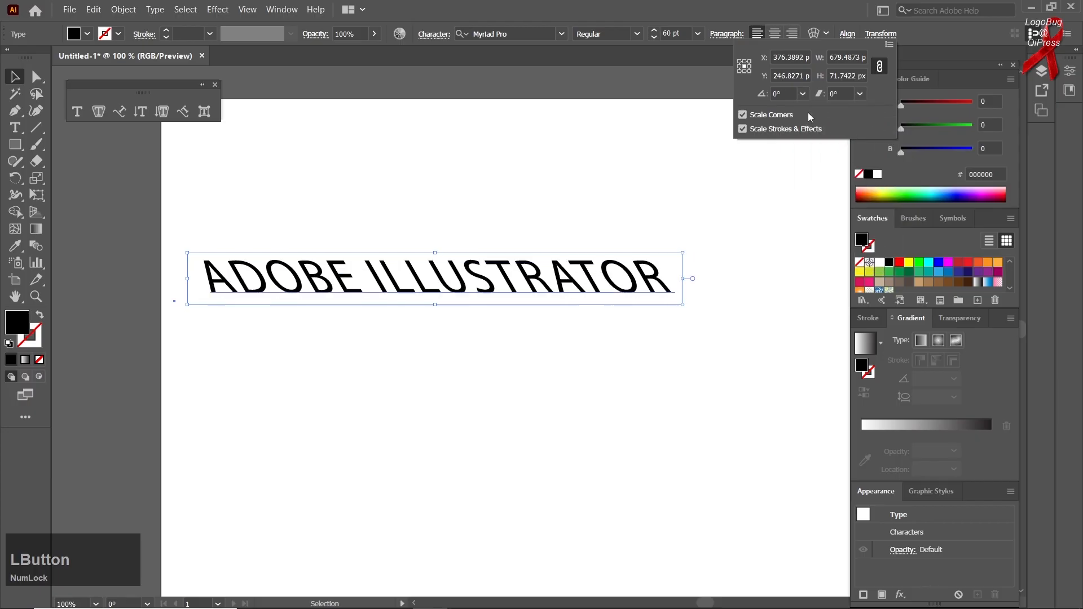
Shear the text by 60° and other preset angles, and bring its letters back upright.
{"action": "left_click", "coordinate": [859, 93]}
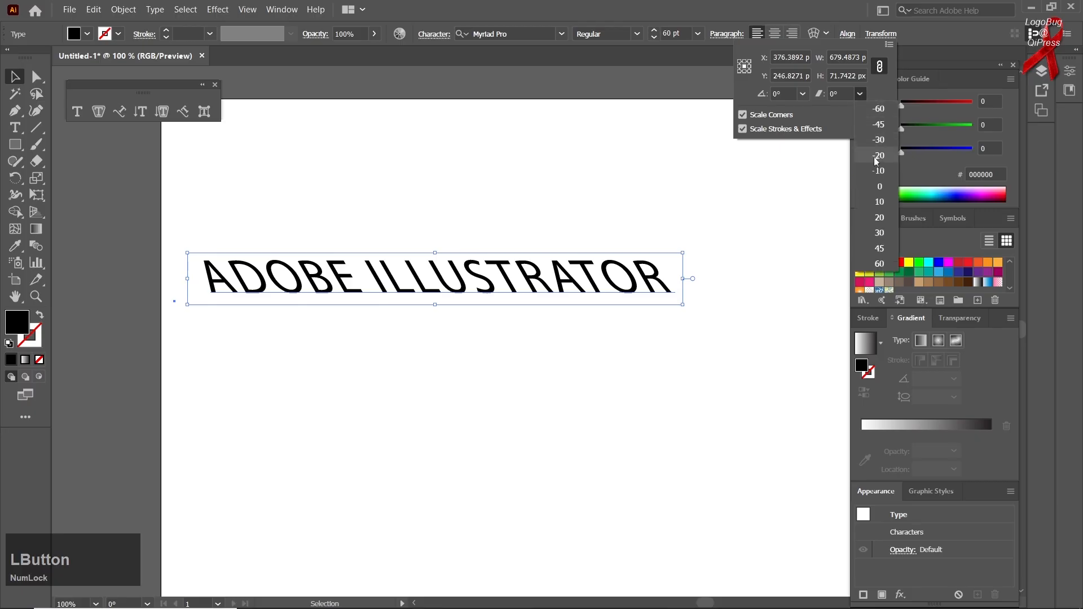
{"action": "left_click", "coordinate": [879, 186]}
{"action": "left_click", "coordinate": [859, 94]}
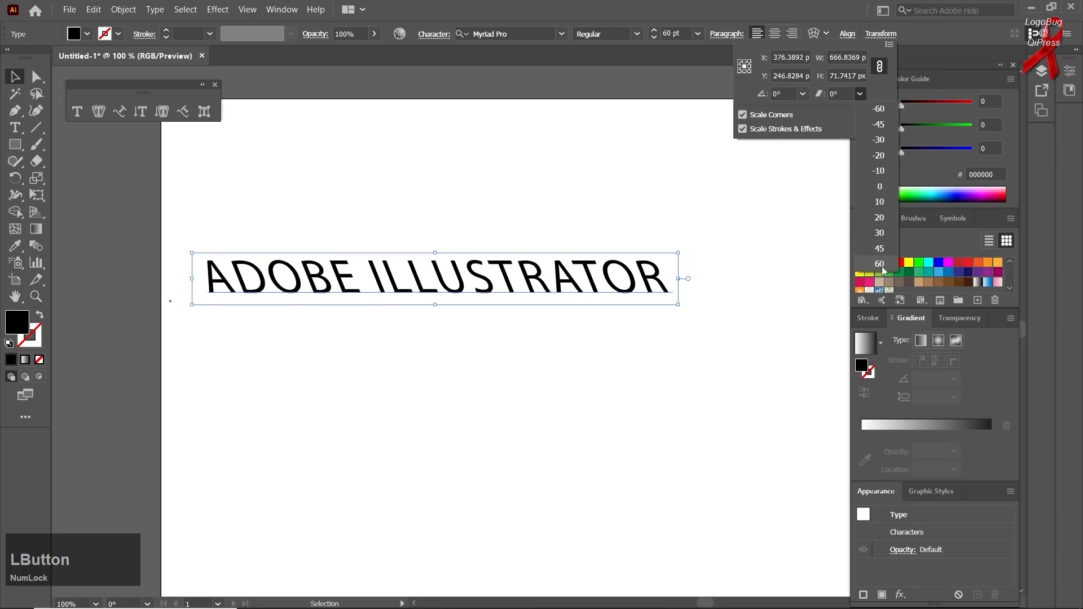
{"action": "left_click", "coordinate": [880, 263]}
{"action": "left_click", "coordinate": [859, 94]}
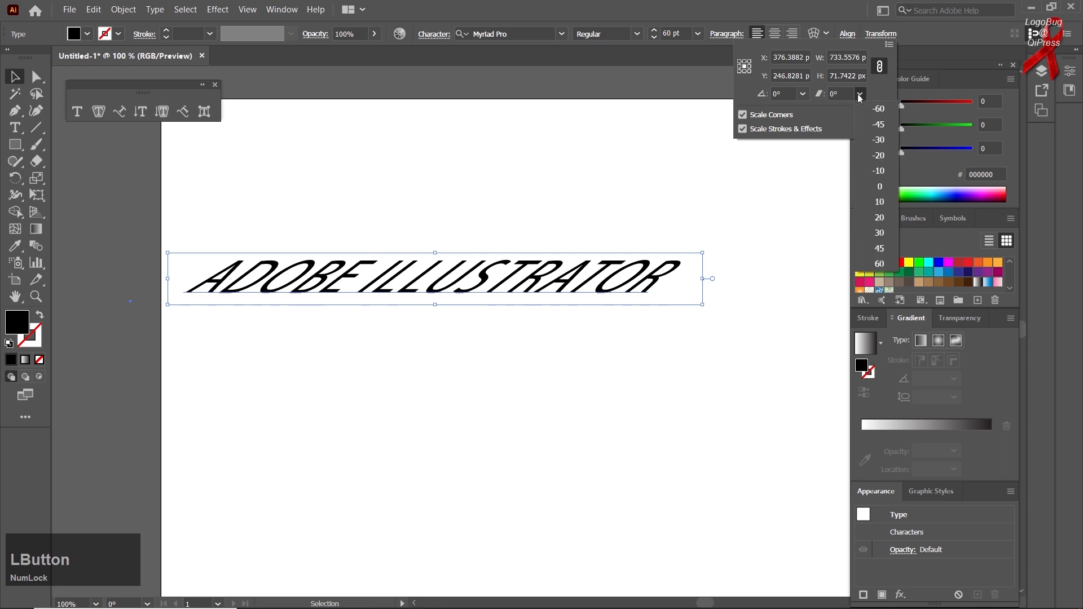
{"action": "left_click", "coordinate": [880, 225]}
{"action": "left_click", "coordinate": [860, 94]}
{"action": "left_click", "coordinate": [867, 106]}
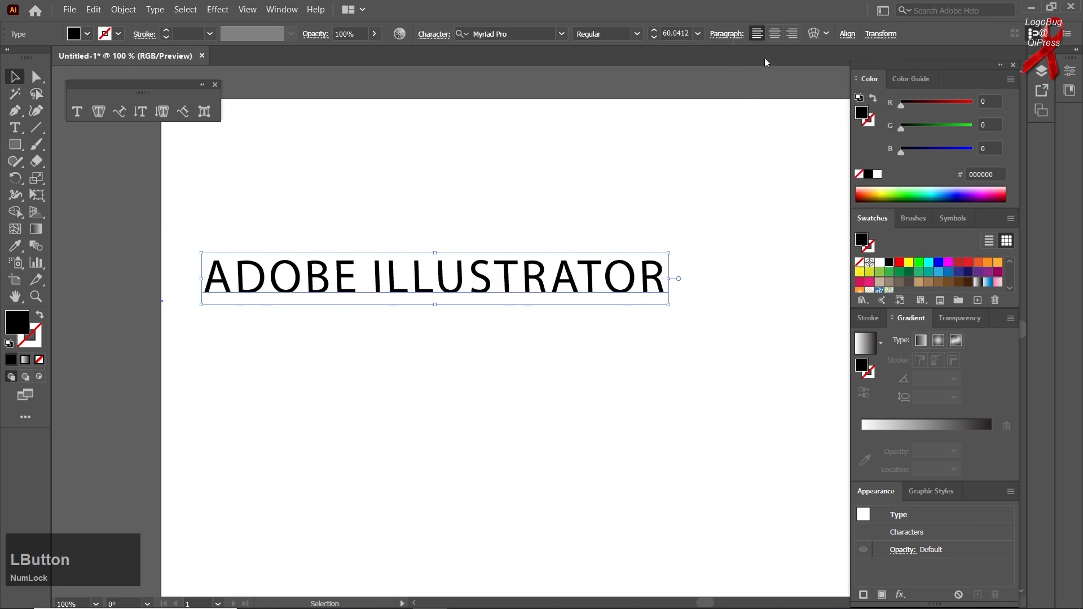
Delete the ADOBE ILLUSTRATOR text from the artboard.
{"action": "left_click", "coordinate": [875, 35]}
{"action": "left_click", "coordinate": [304, 207]}
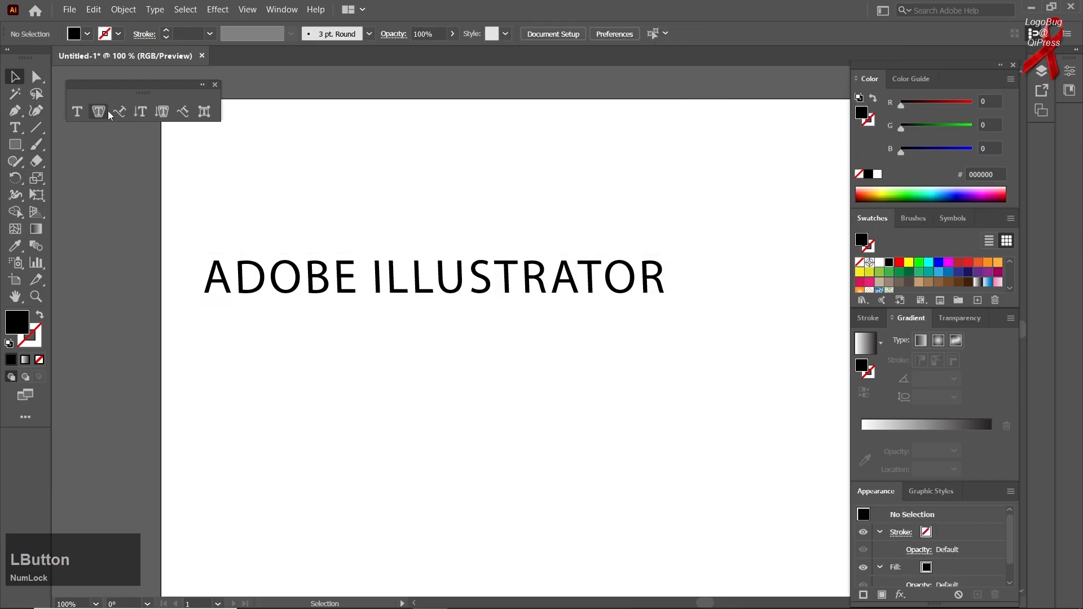
{"action": "left_click_drag", "start_coordinate": [225, 208], "coordinate": [401, 339]}
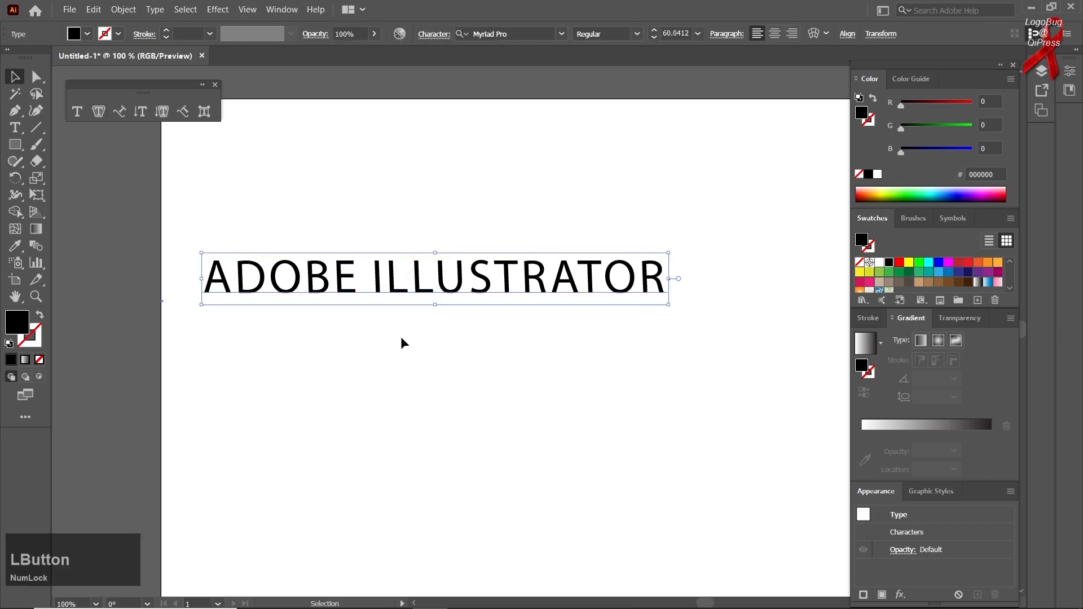
{"action": "key", "text": "Delete"}
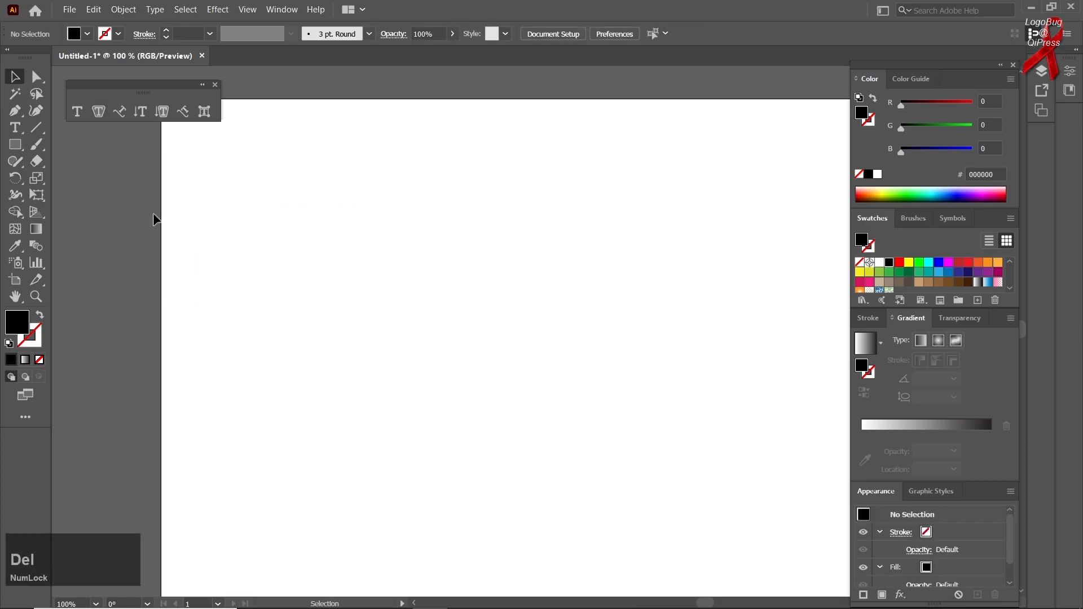
Draw a large rectangular text area with the Type tool and enter "TODAY IS THE DAY THAT IS INTRESTING" in place of the placeholder text.
{"action": "left_click", "coordinate": [75, 113]}
{"action": "left_click_drag", "start_coordinate": [201, 218], "coordinate": [684, 492]}
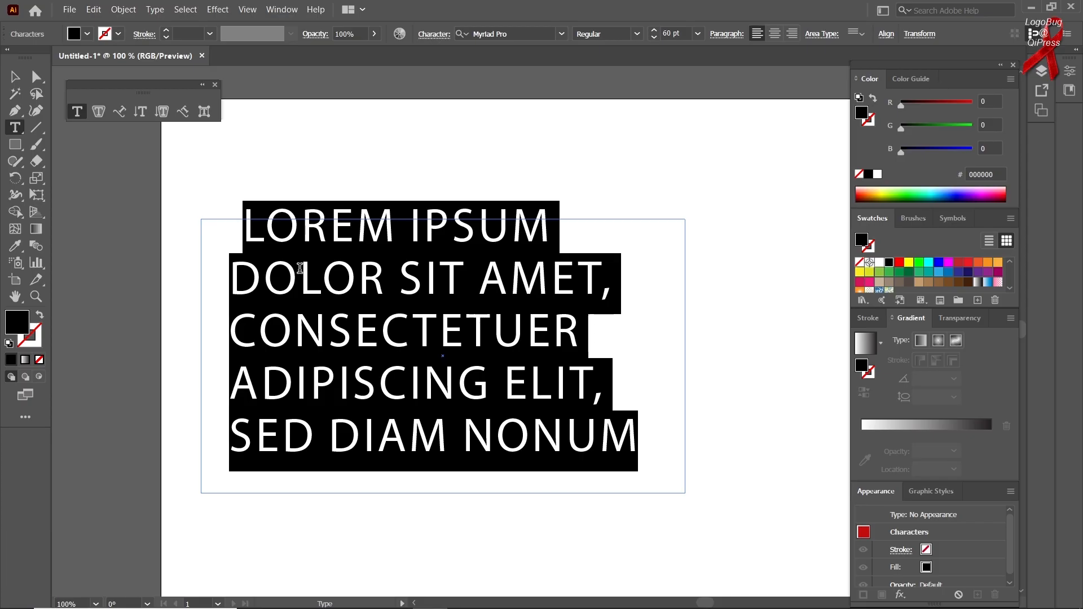
{"action": "left_click", "coordinate": [498, 345]}
{"action": "type", "text": "TODAY"}
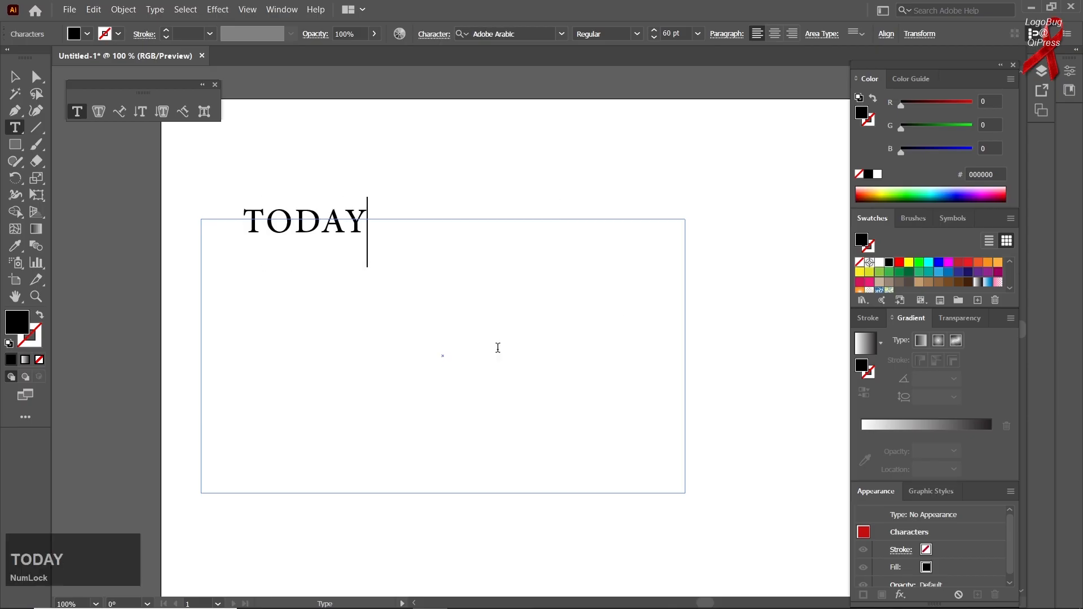
{"action": "type", "text": " IS THE DAY TH"}
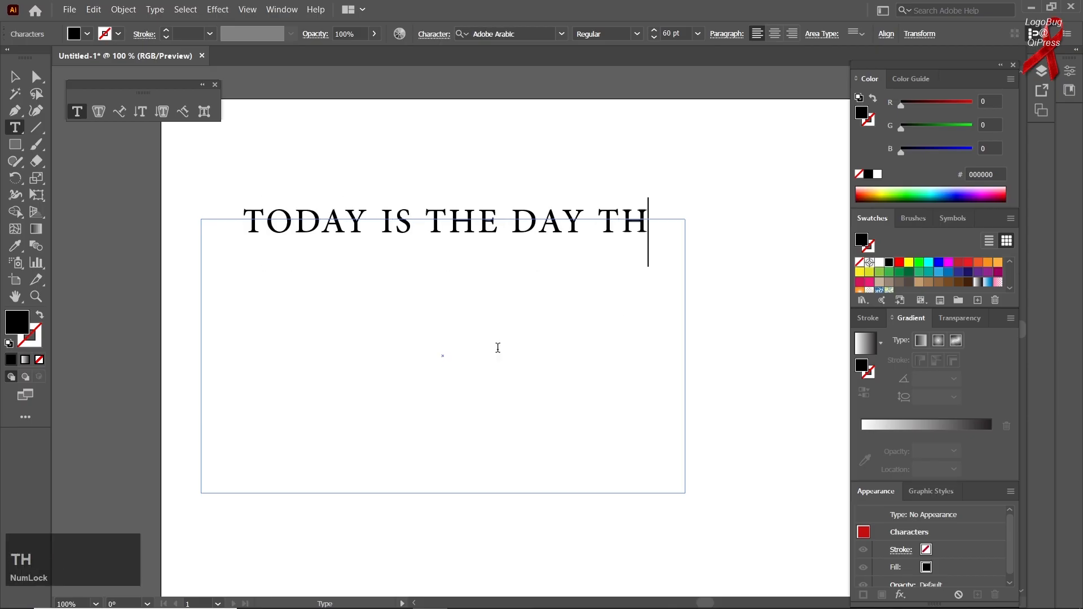
{"action": "type", "text": "AT IS INTRESTING"}
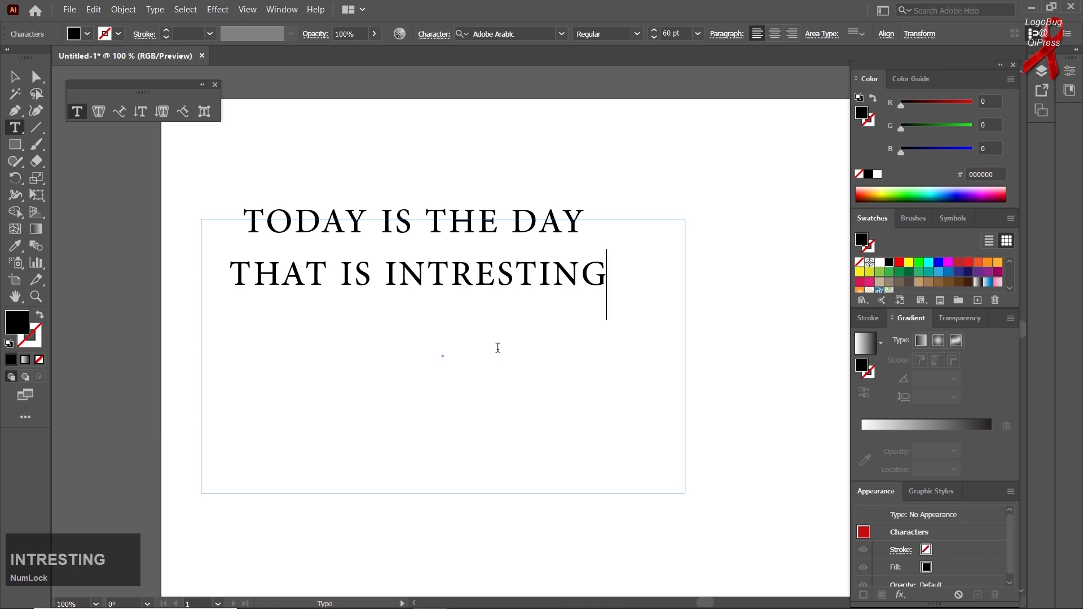
Copy the whole sentence and paste it repeatedly until the text overflows the area.
{"action": "key", "text": "ctrl+a"}
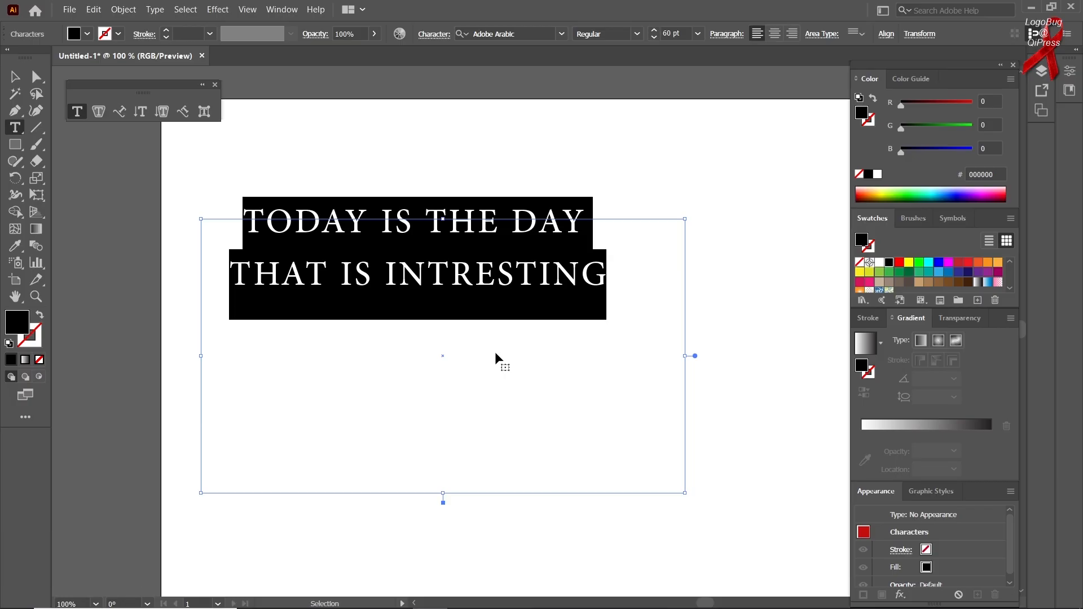
{"action": "key", "text": "ctrl+v"}
{"action": "key", "text": "ctrl+v"}
{"action": "key", "text": "ctrl+v"}
{"action": "key", "text": "ctrl+v"}
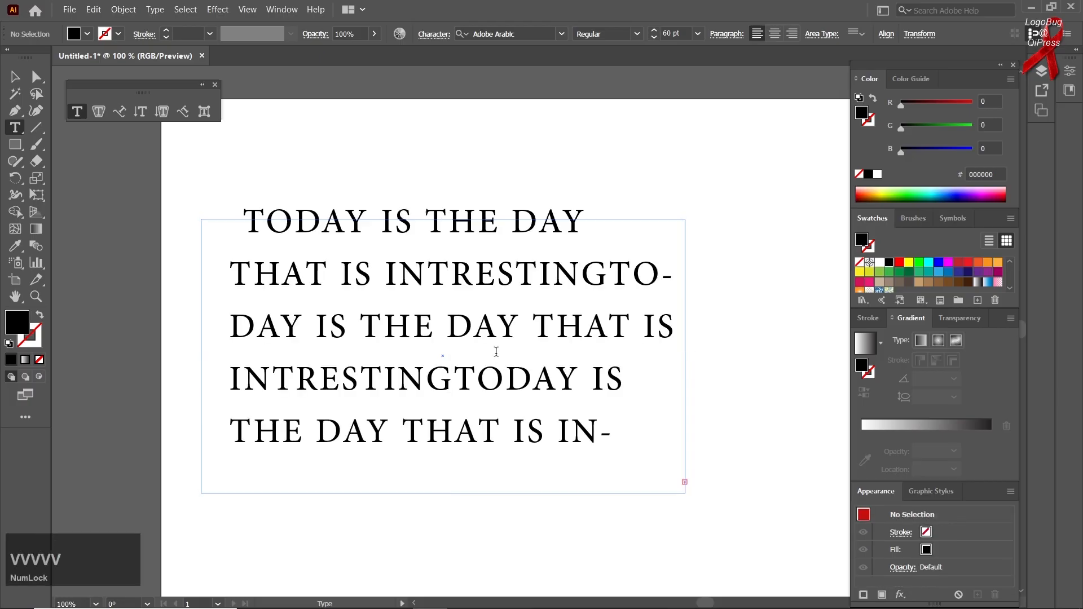
Finish editing and delete the filled text area.
{"action": "key", "text": "Escape"}
{"action": "left_click", "coordinate": [458, 341]}
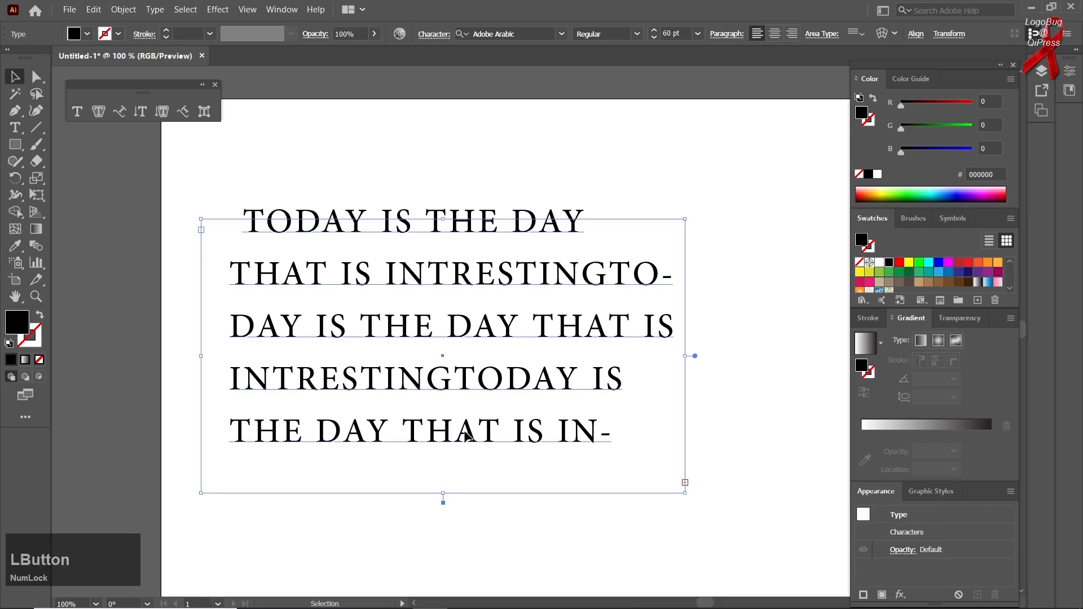
{"action": "key", "text": "Delete"}
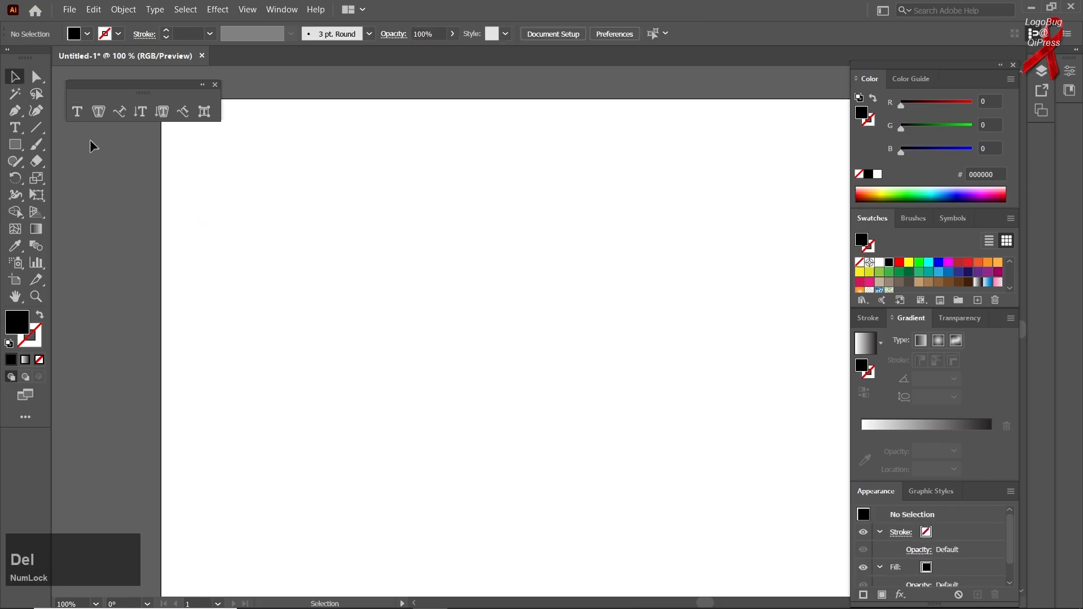
Draw a large rectangle in the middle of the artboard and swap its fill and stroke, leaving a black outline with no fill.
{"action": "left_click", "coordinate": [103, 113]}
{"action": "right_click", "coordinate": [13, 129]}
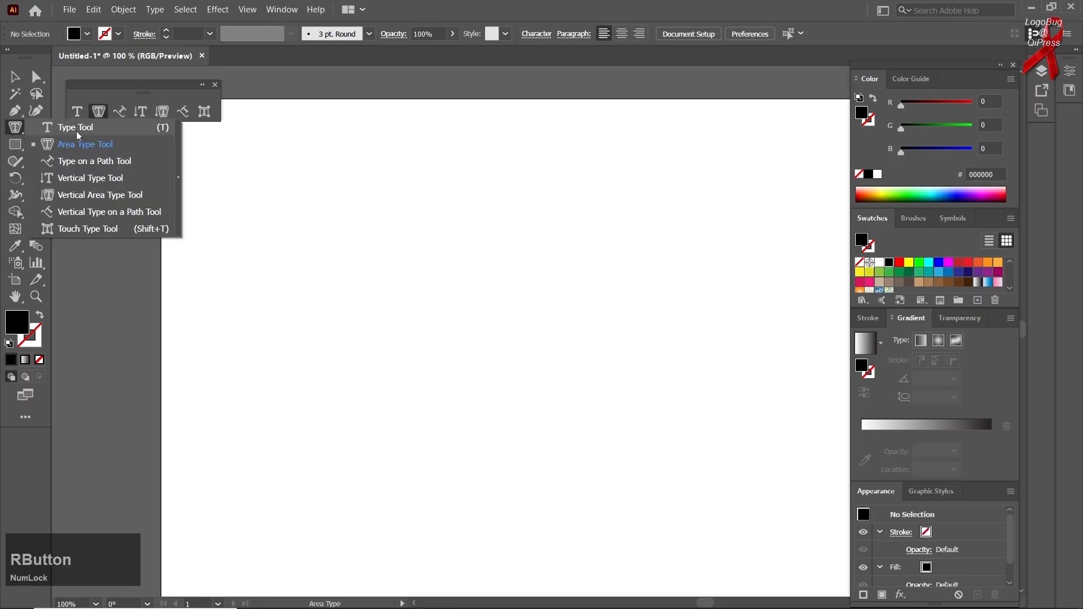
{"action": "right_click", "coordinate": [14, 145]}
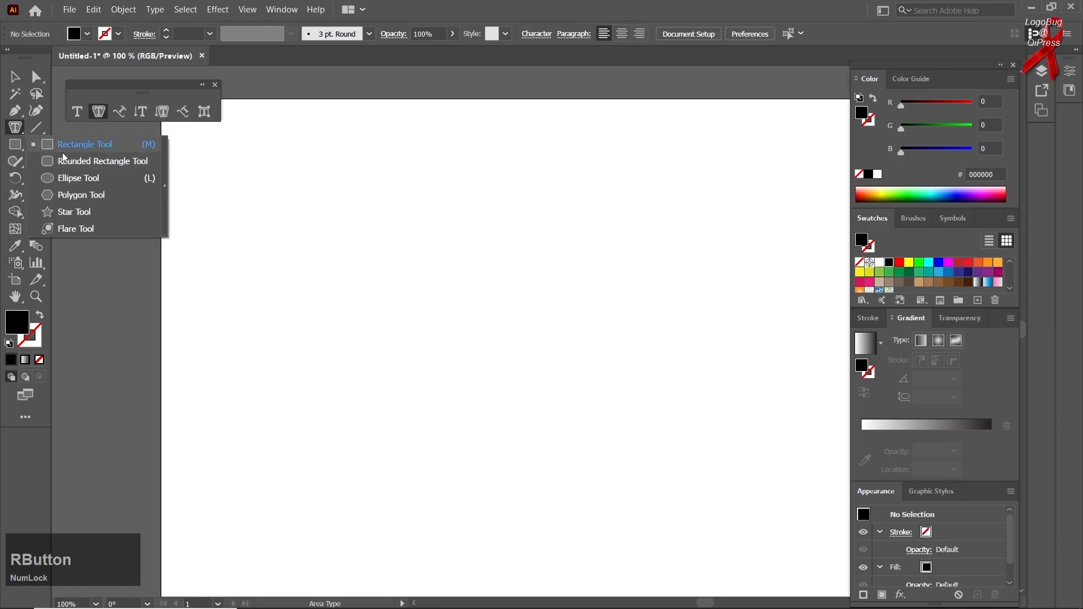
{"action": "left_click", "coordinate": [62, 147]}
{"action": "left_click_drag", "start_coordinate": [288, 243], "coordinate": [619, 445]}
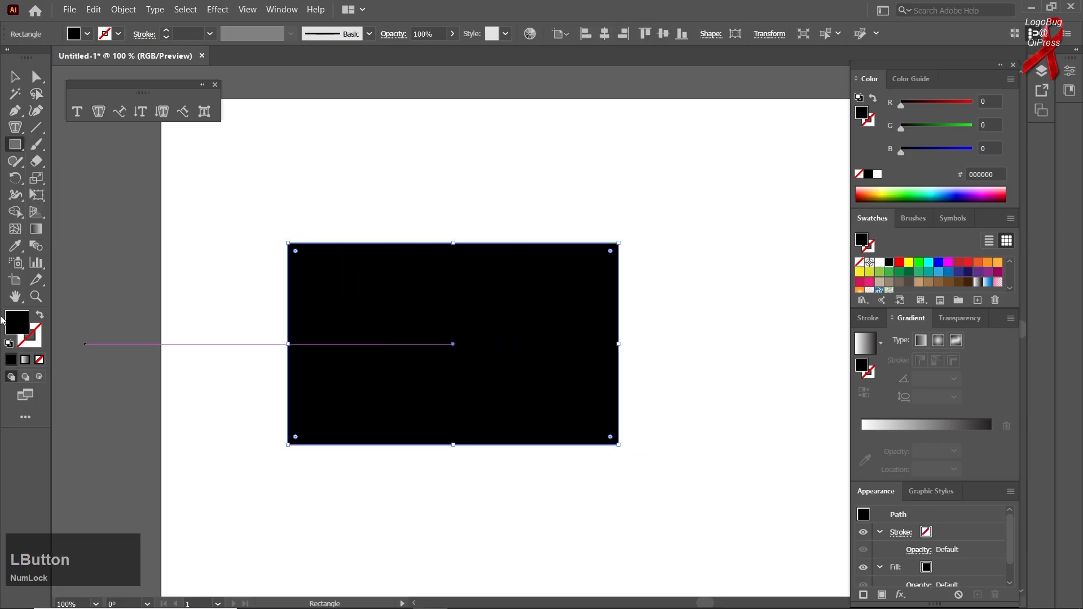
{"action": "left_click", "coordinate": [40, 319]}
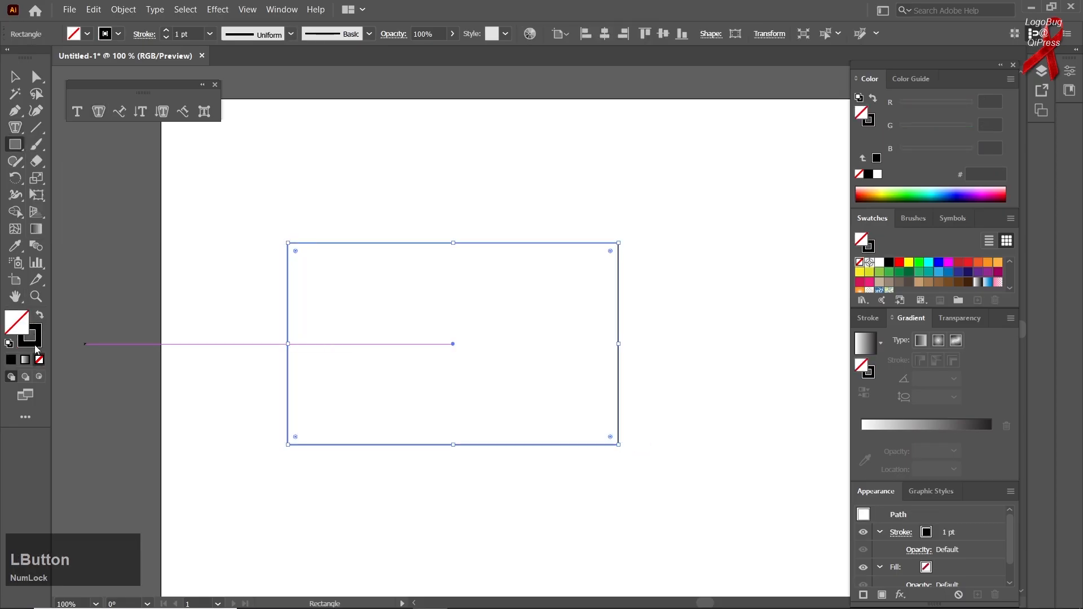
Convert the rectangle into a text area with the Area Type tool and enter JLKFJDSFJSDS, FDSF, DSF and DSF as separate paragraphs.
{"action": "left_click", "coordinate": [100, 116]}
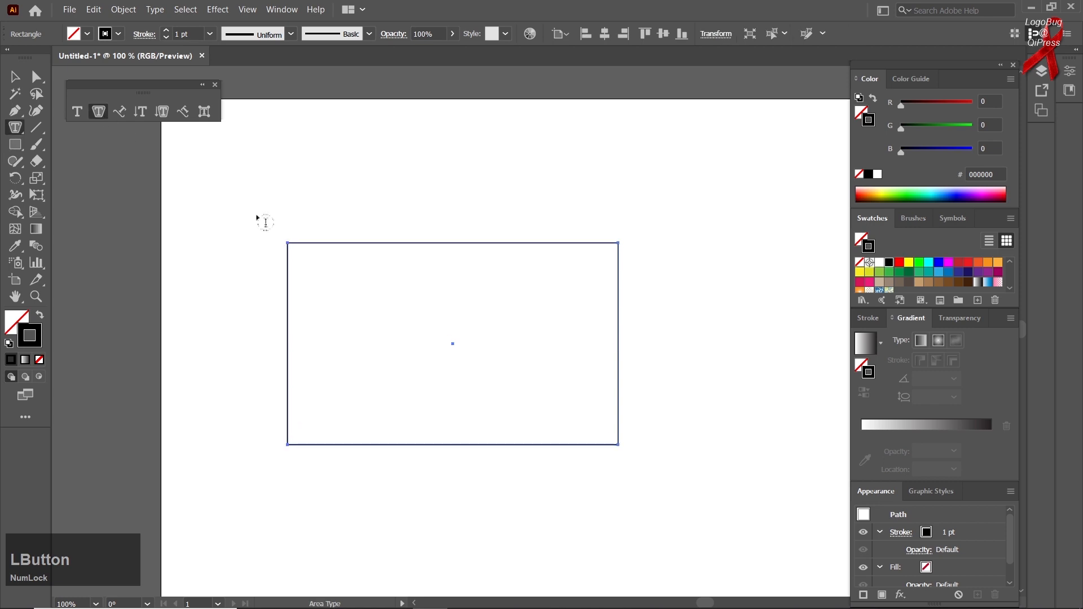
{"action": "left_click", "coordinate": [295, 243]}
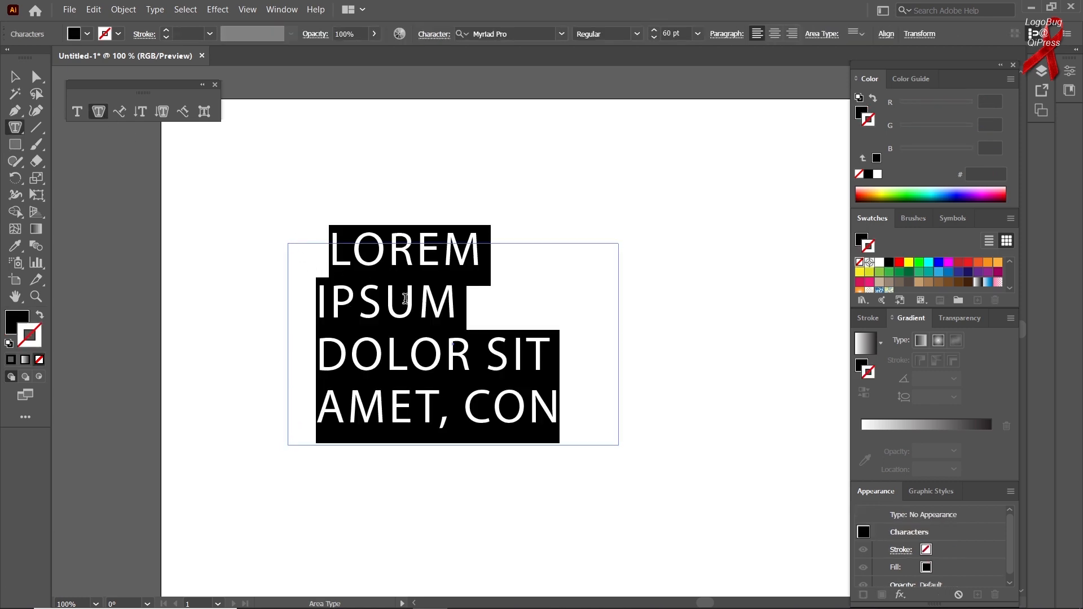
{"action": "type", "text": "JLKFJDSFJSDS"}
{"action": "key", "text": "Return"}
{"action": "type", "text": "FDSF"}
{"action": "key", "text": "KP_Enter"}
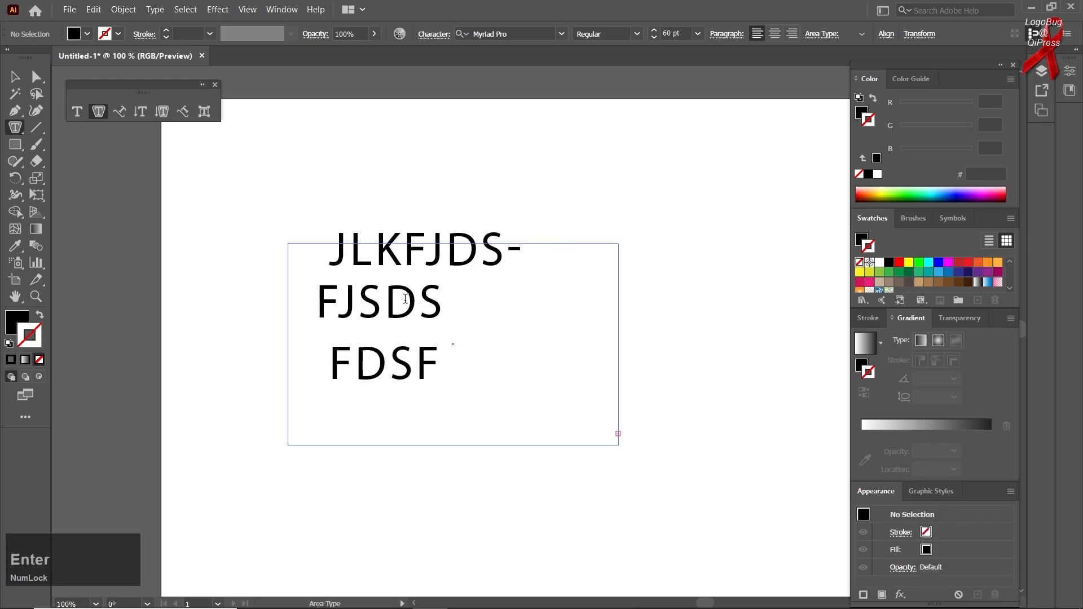
Enlarge the text area outward from its lower-right corner and then delete it.
{"action": "left_click", "coordinate": [16, 77]}
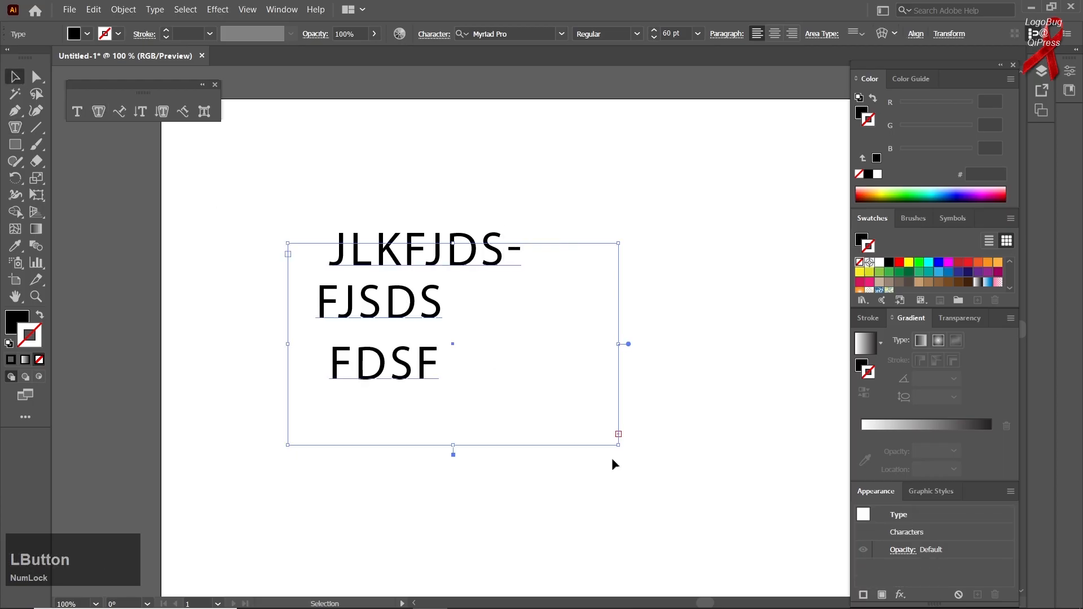
{"action": "left_click_drag", "start_coordinate": [623, 450], "coordinate": [703, 476]}
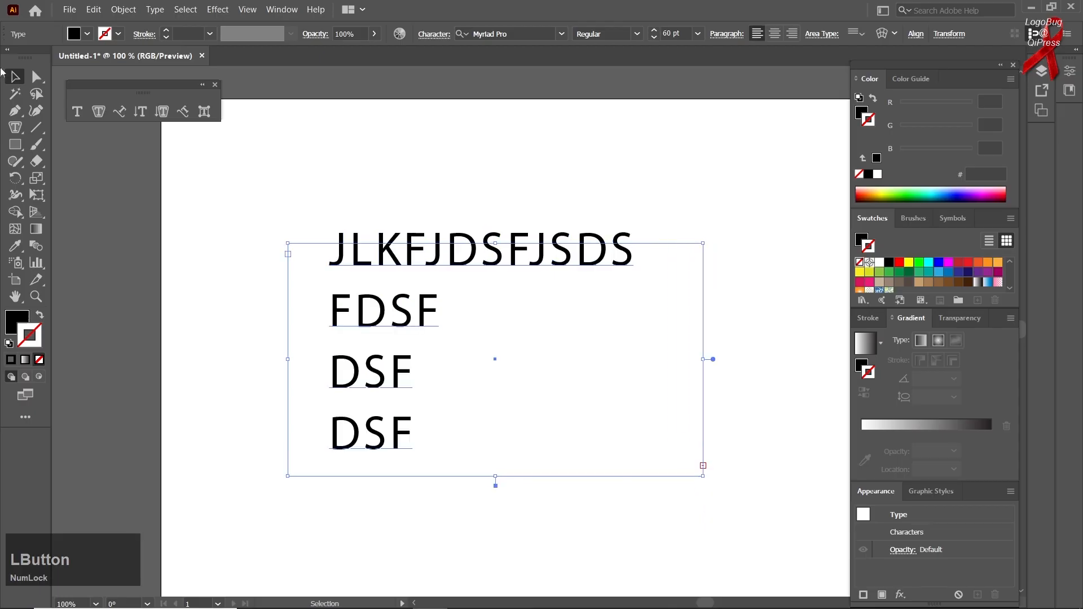
{"action": "left_click_drag", "start_coordinate": [363, 248], "coordinate": [259, 221]}
{"action": "key", "text": "Delete"}
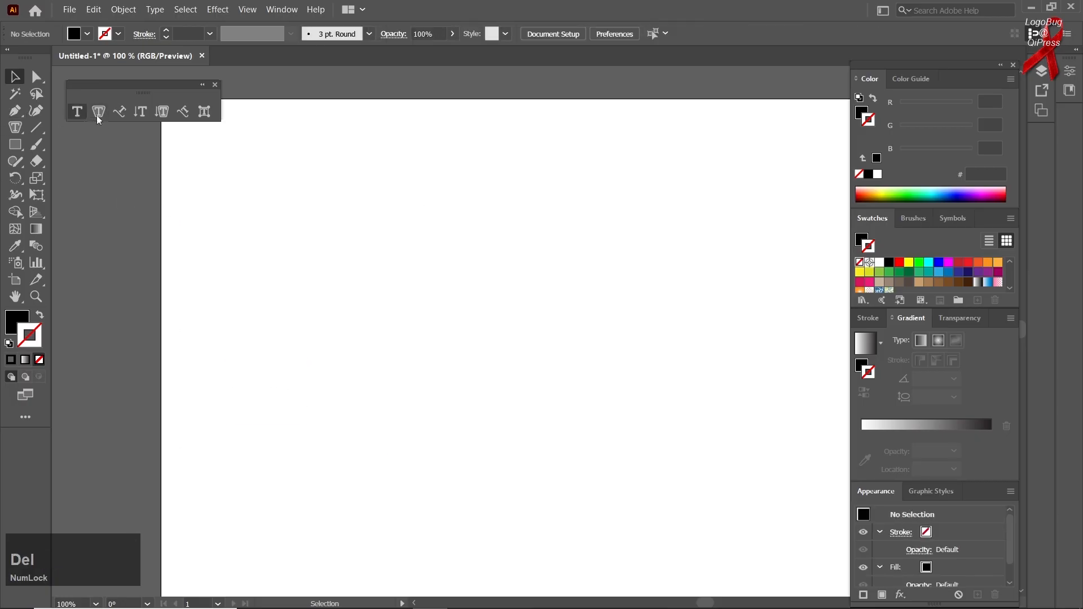
Draw a closed, curved freeform shape of four anchor points with the Pen tool, swap its fill and stroke, and deselect it.
{"action": "right_click", "coordinate": [14, 110]}
{"action": "left_click", "coordinate": [66, 110]}
{"action": "left_click", "coordinate": [397, 208]}
{"action": "left_click_drag", "start_coordinate": [218, 378], "coordinate": [248, 442]}
{"action": "left_click_drag", "start_coordinate": [450, 467], "coordinate": [470, 502]}
{"action": "left_click_drag", "start_coordinate": [657, 362], "coordinate": [656, 277]}
{"action": "left_click_drag", "start_coordinate": [398, 209], "coordinate": [352, 228]}
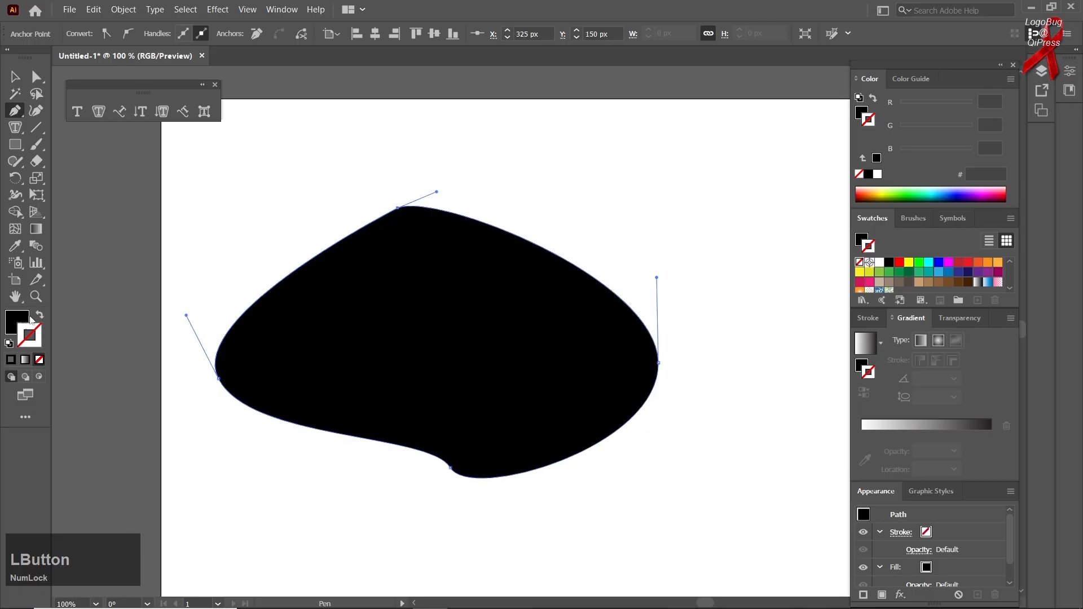
{"action": "left_click", "coordinate": [40, 316]}
{"action": "left_click", "coordinate": [15, 78]}
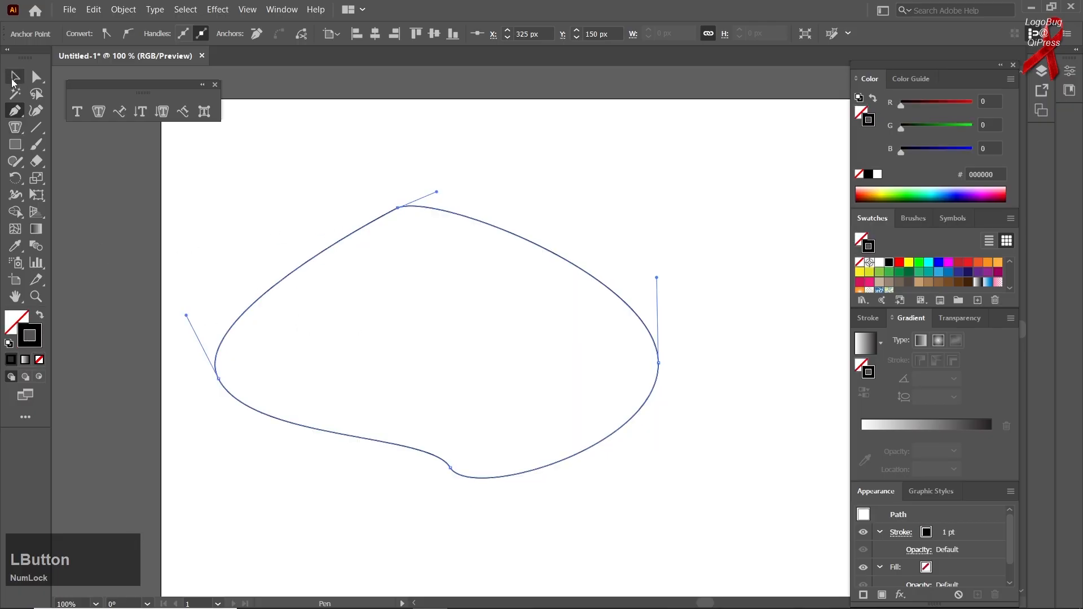
{"action": "left_click", "coordinate": [218, 202]}
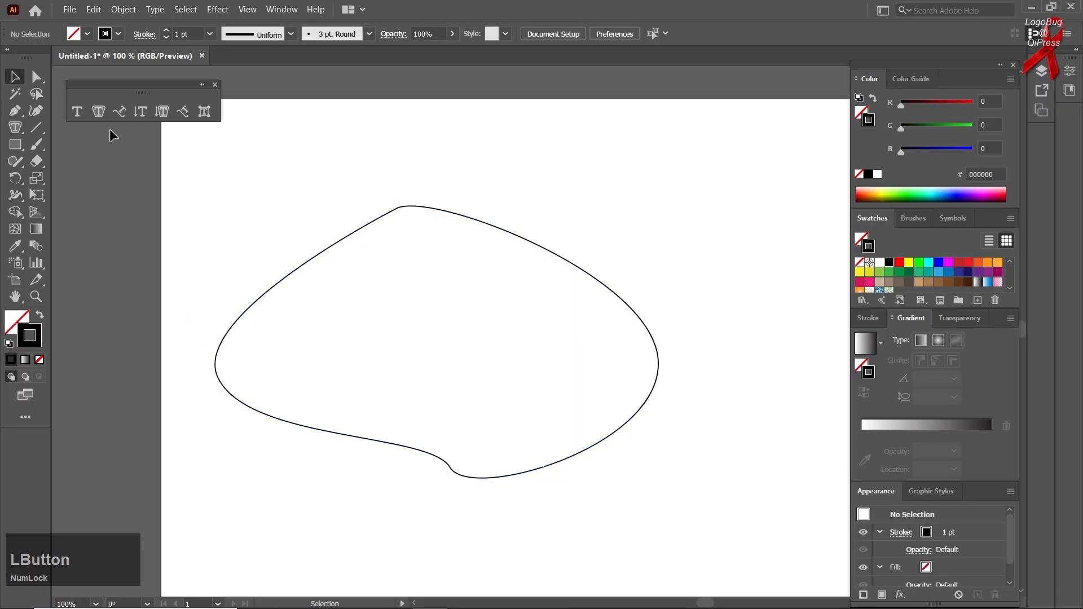
Turn the freeform shape into a text area with the Area Type tool and enter FSFSDFDS.
{"action": "left_click", "coordinate": [98, 111]}
{"action": "left_click", "coordinate": [339, 242]}
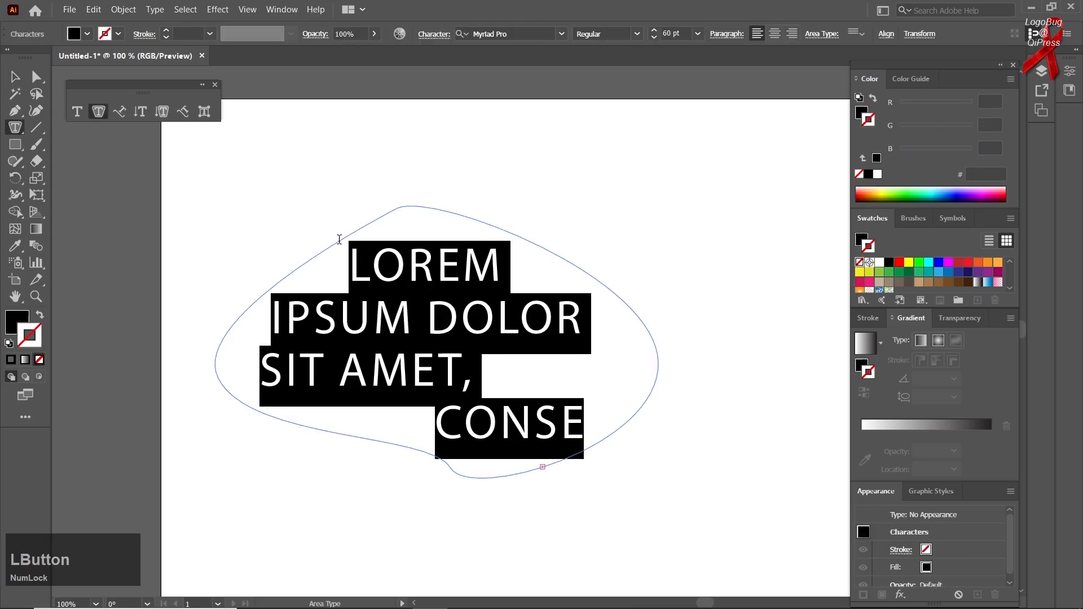
{"action": "type", "text": "FSFSDFDS"}
Finish editing and delete the freeform text area.
{"action": "left_click", "coordinate": [15, 78]}
{"action": "left_click", "coordinate": [202, 228]}
{"action": "left_click", "coordinate": [432, 447]}
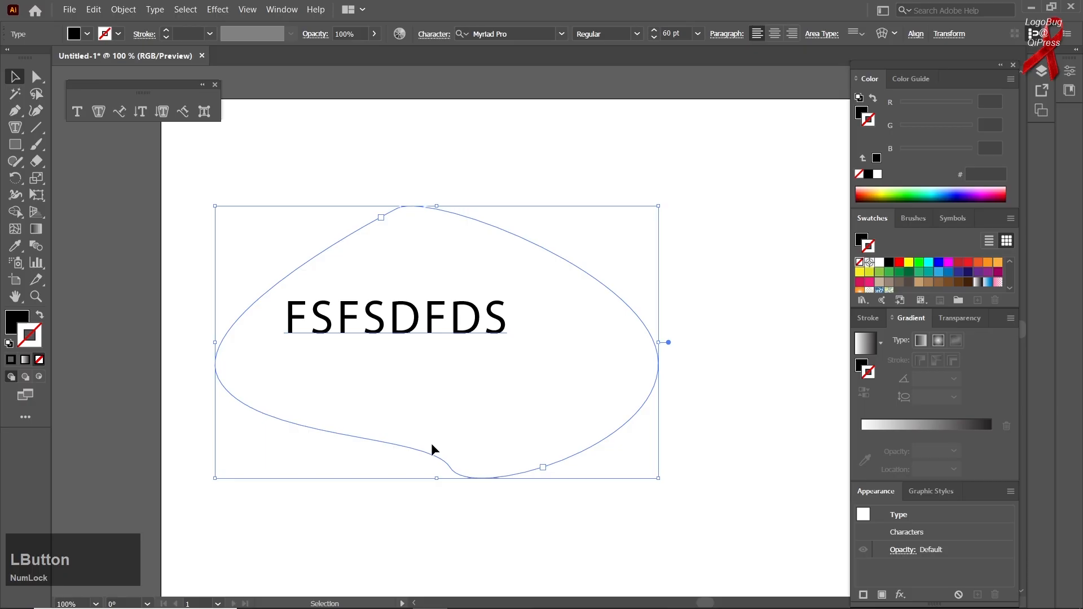
{"action": "key", "text": "Delete"}
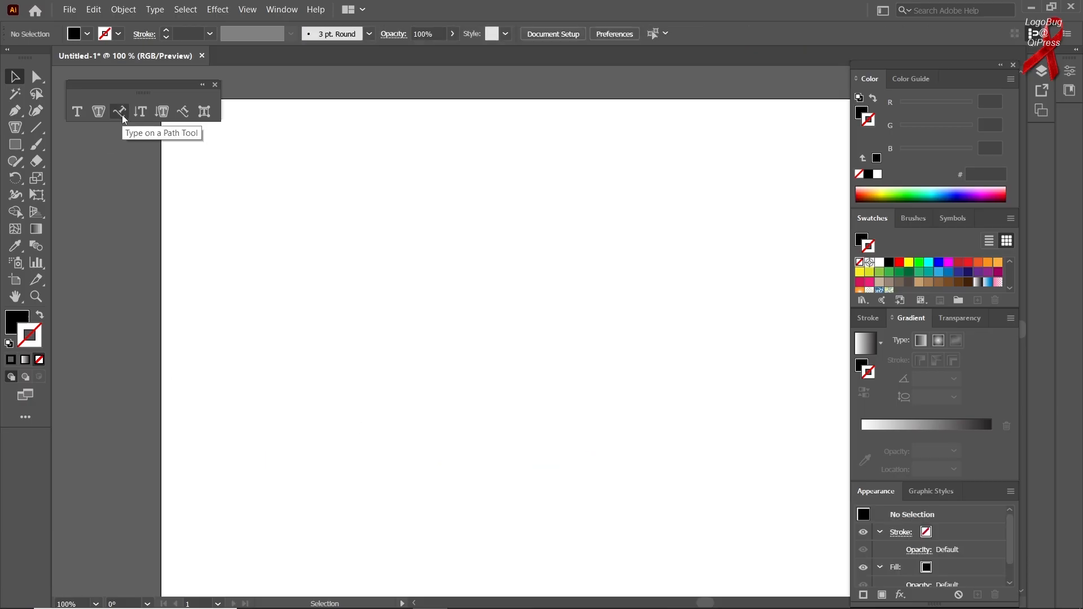
Draw another closed, curved shape with the Pen tool and swap its fill and stroke so only a black outline is drawn.
{"action": "right_click", "coordinate": [16, 127]}
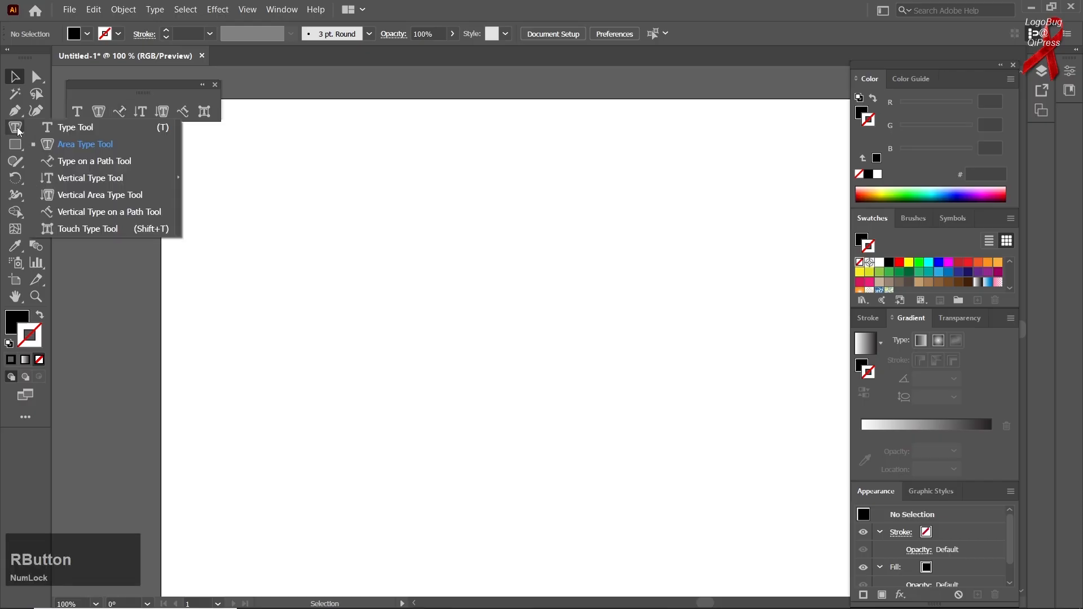
{"action": "right_click", "coordinate": [23, 107]}
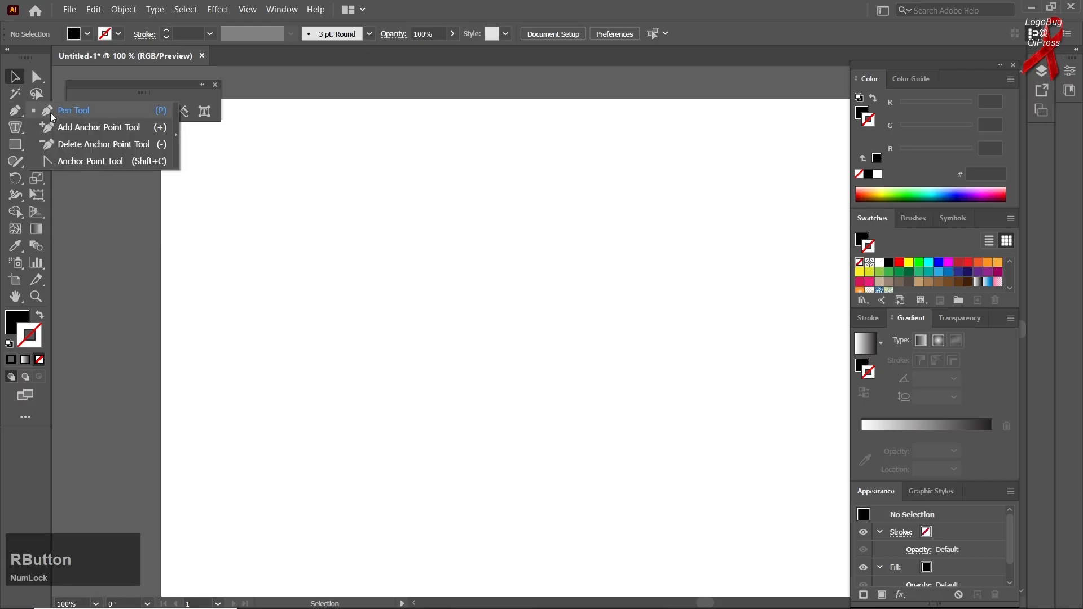
{"action": "left_click", "coordinate": [50, 113]}
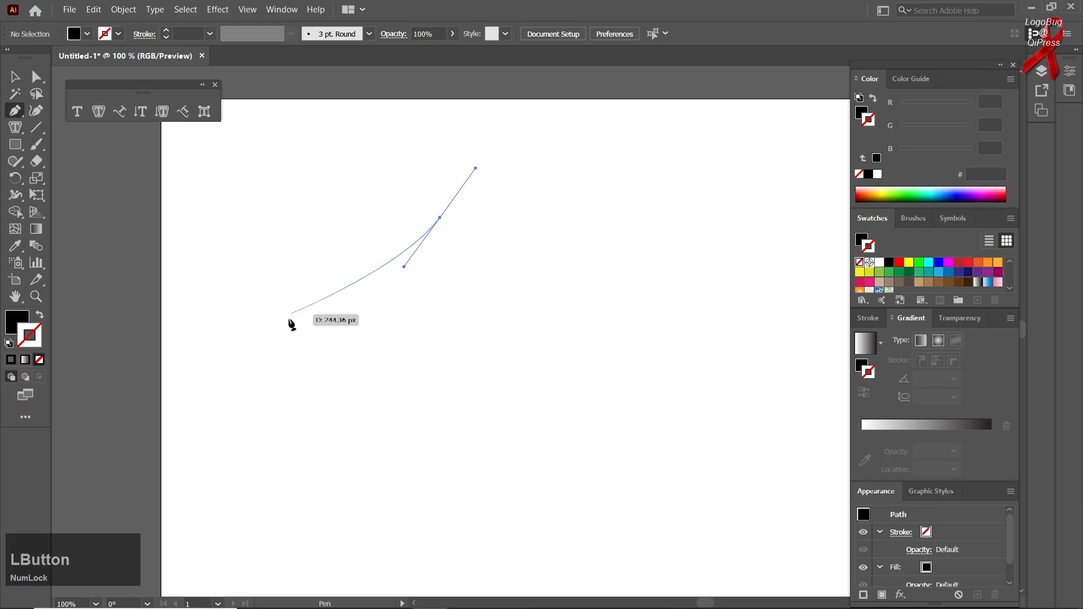
{"action": "left_click_drag", "start_coordinate": [276, 418], "coordinate": [273, 515]}
{"action": "left_click_drag", "start_coordinate": [581, 368], "coordinate": [648, 419]}
{"action": "left_click_drag", "start_coordinate": [712, 257], "coordinate": [655, 210]}
{"action": "left_click_drag", "start_coordinate": [440, 218], "coordinate": [393, 257]}
{"action": "left_click", "coordinate": [15, 76]}
{"action": "left_click", "coordinate": [42, 319]}
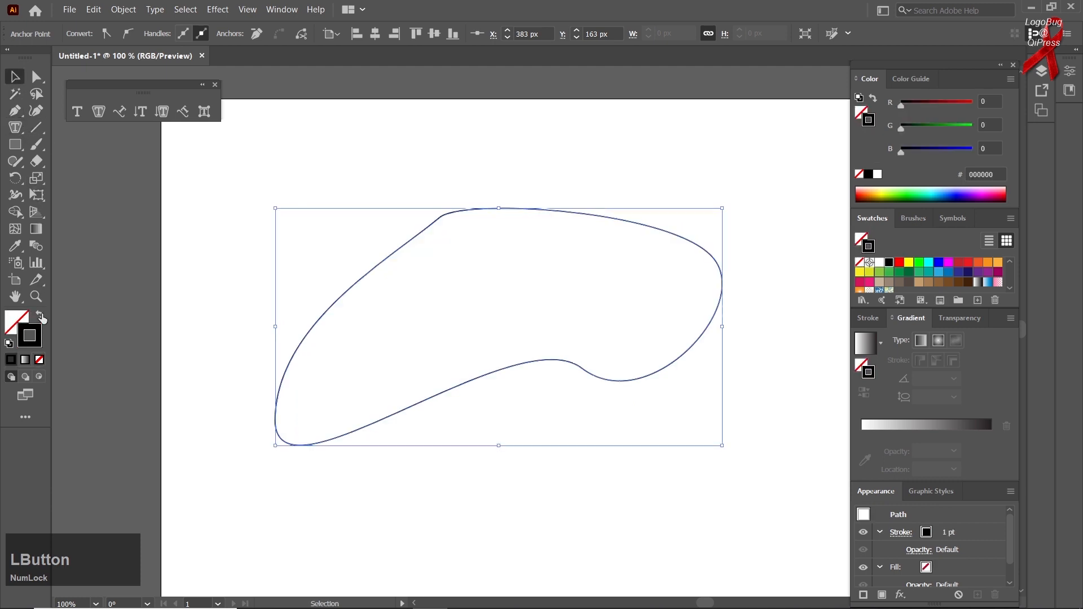
Place placeholder text along the curved shape's outline with the Type on a Path tool, and delete the resulting path text.
{"action": "right_click", "coordinate": [17, 129]}
{"action": "left_click", "coordinate": [120, 113]}
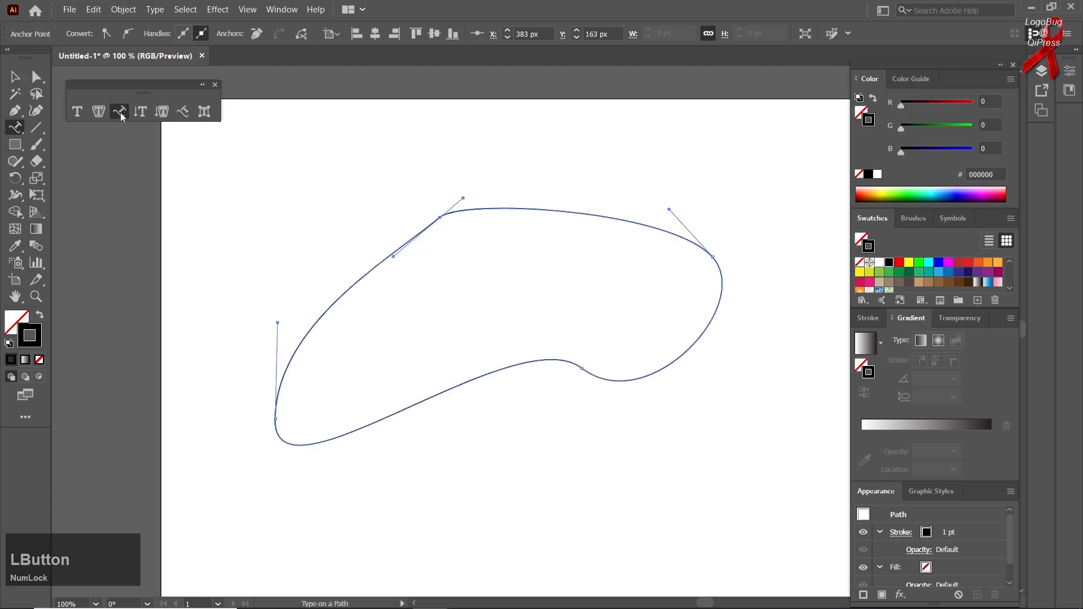
{"action": "left_click", "coordinate": [474, 207]}
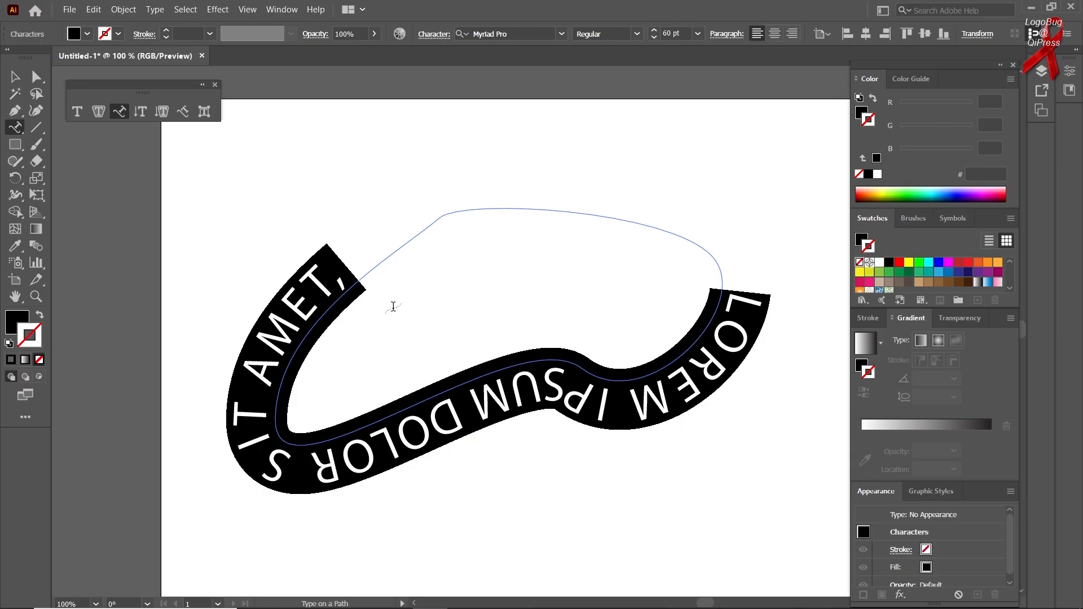
{"action": "left_click", "coordinate": [15, 76]}
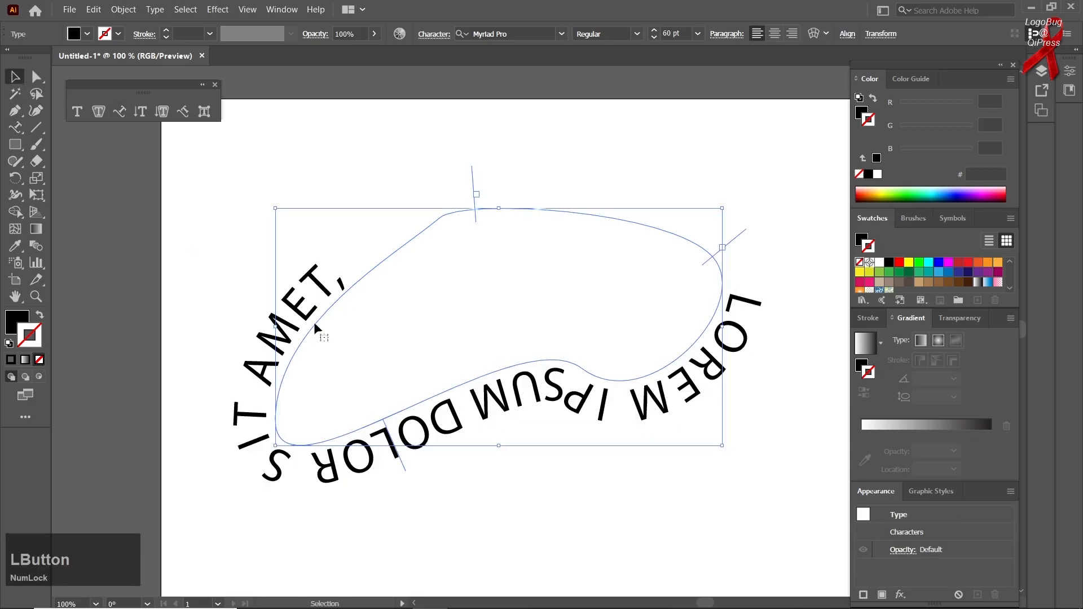
{"action": "key", "text": "Delete"}
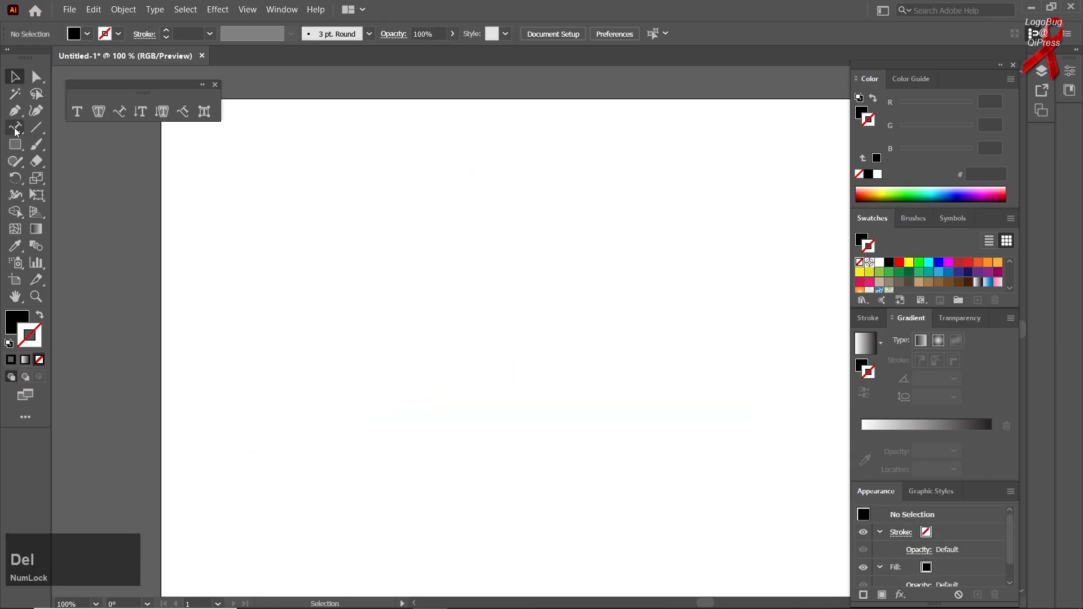
{"action": "right_click", "coordinate": [15, 161]}
{"action": "right_click", "coordinate": [15, 145]}
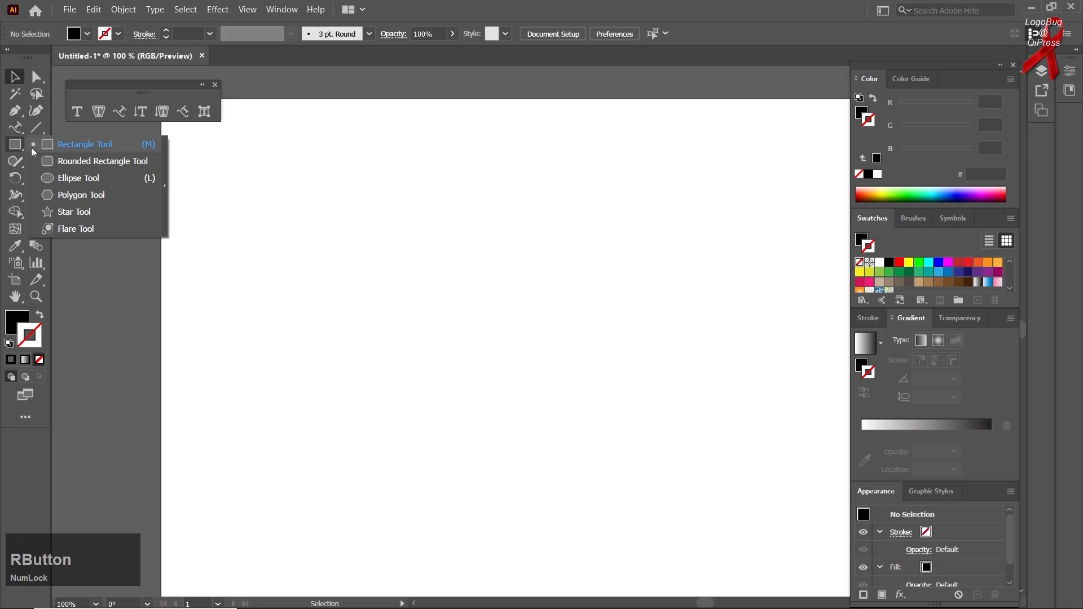
{"action": "left_click", "coordinate": [63, 143]}
{"action": "left_click_drag", "start_coordinate": [257, 244], "coordinate": [428, 395]}
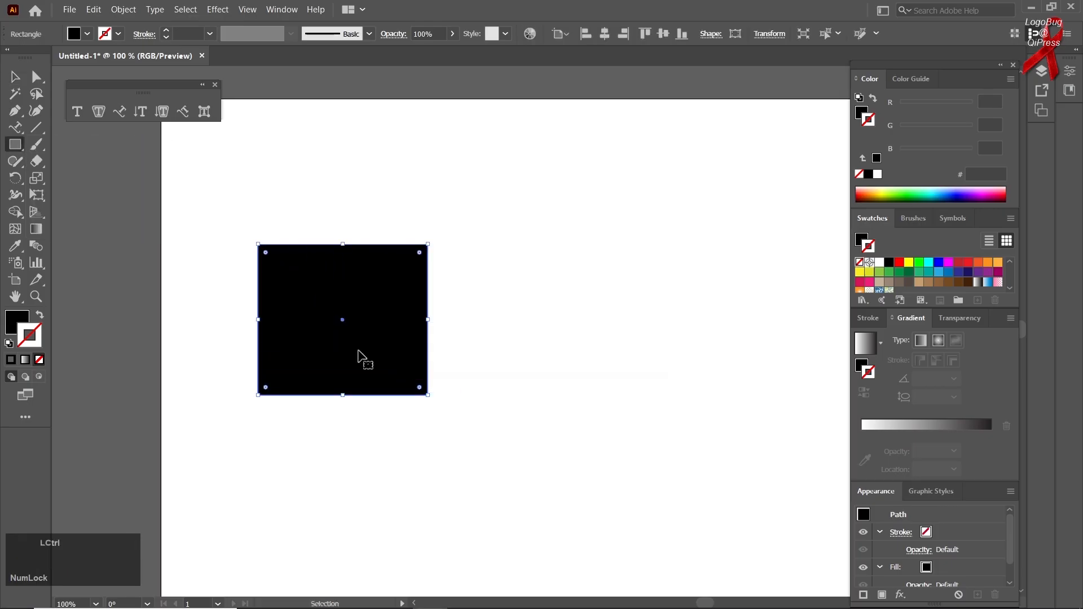
{"action": "key", "text": "ctrl+z"}
Draw a perfect circle outward from its center with the Ellipse tool and swap its fill and stroke to leave only an outline.
{"action": "right_click", "coordinate": [15, 145]}
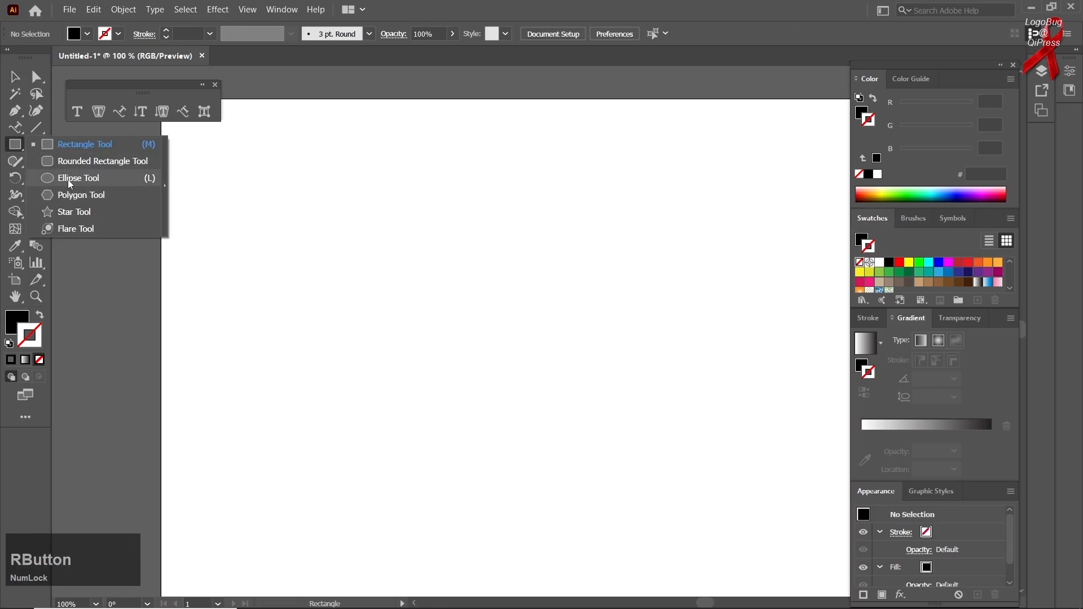
{"action": "left_click", "coordinate": [68, 178]}
{"action": "mouse_move", "coordinate": [526, 370]}
{"action": "left_mouse_down"}
{"action": "mouse_move", "coordinate": [599, 492]}
{"action": "mouse_move", "coordinate": [570, 476]}
{"action": "left_mouse_up"}
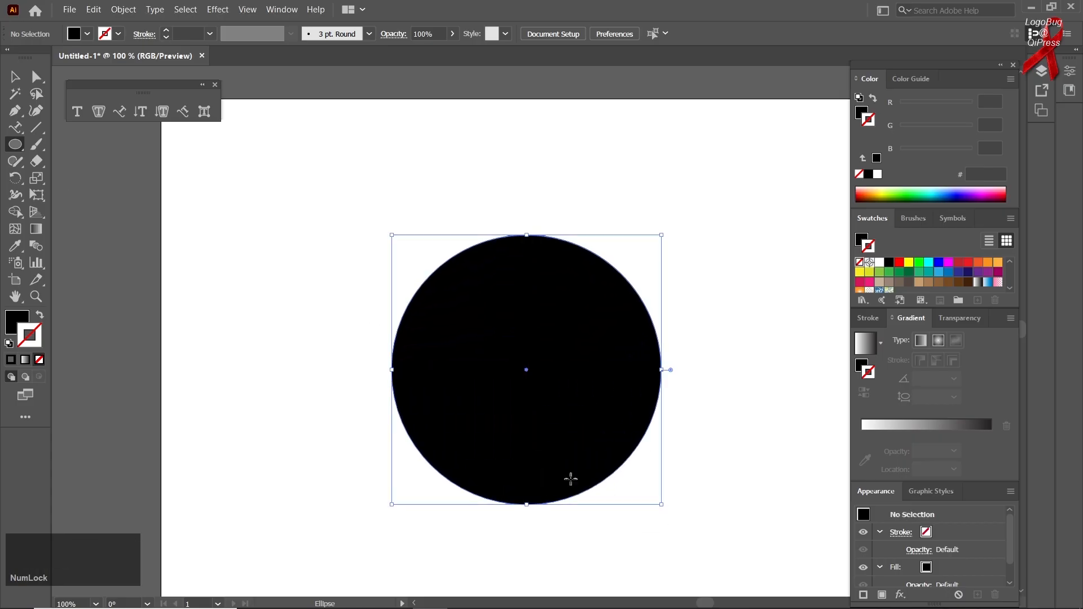
{"action": "left_click", "coordinate": [39, 315]}
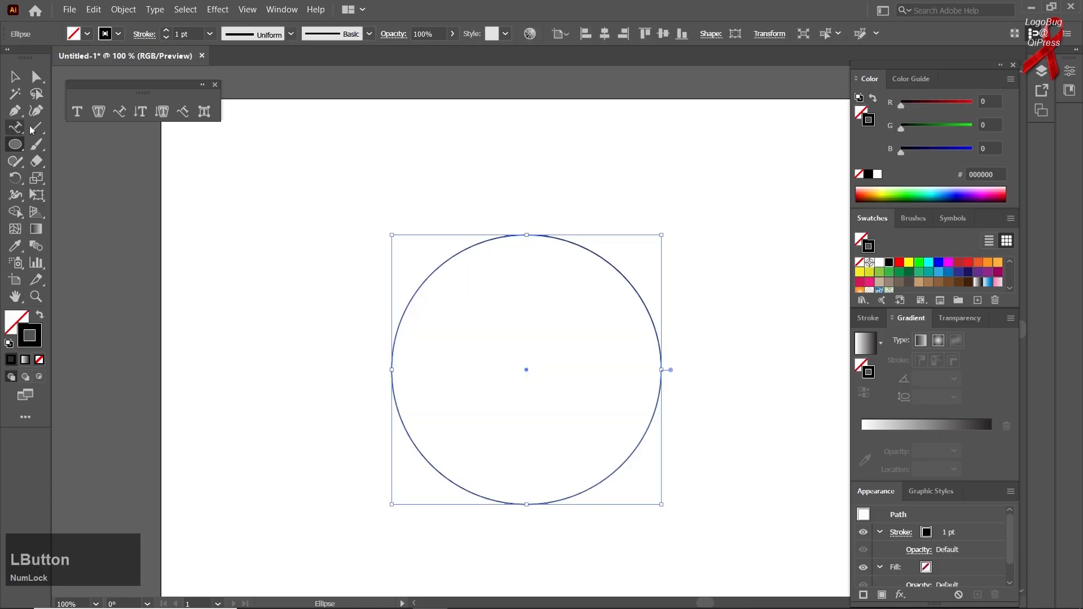
Place placeholder text around the circle with the Type on a Path tool, starting at the circle's top anchor point.
{"action": "left_click", "coordinate": [120, 112]}
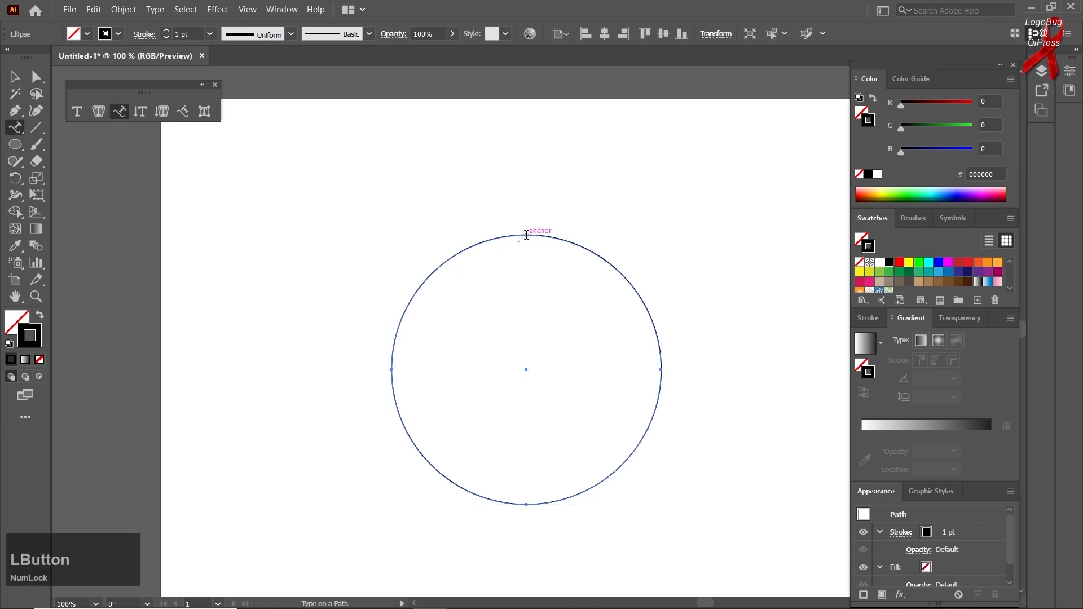
{"action": "scroll", "coordinate": [559, 231], "scroll_direction": "up", "scroll_amount": 1}
{"action": "key", "text": "space"}
{"action": "left_click_drag", "start_coordinate": [476, 292], "coordinate": [366, 193]}
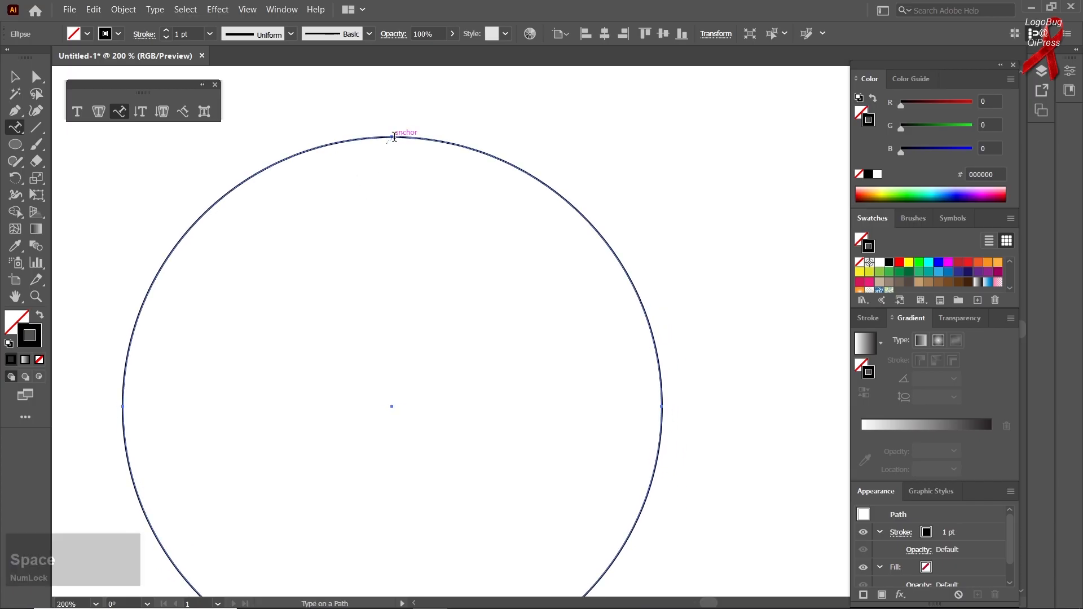
{"action": "scroll", "coordinate": [393, 136], "scroll_direction": "down", "scroll_amount": 1}
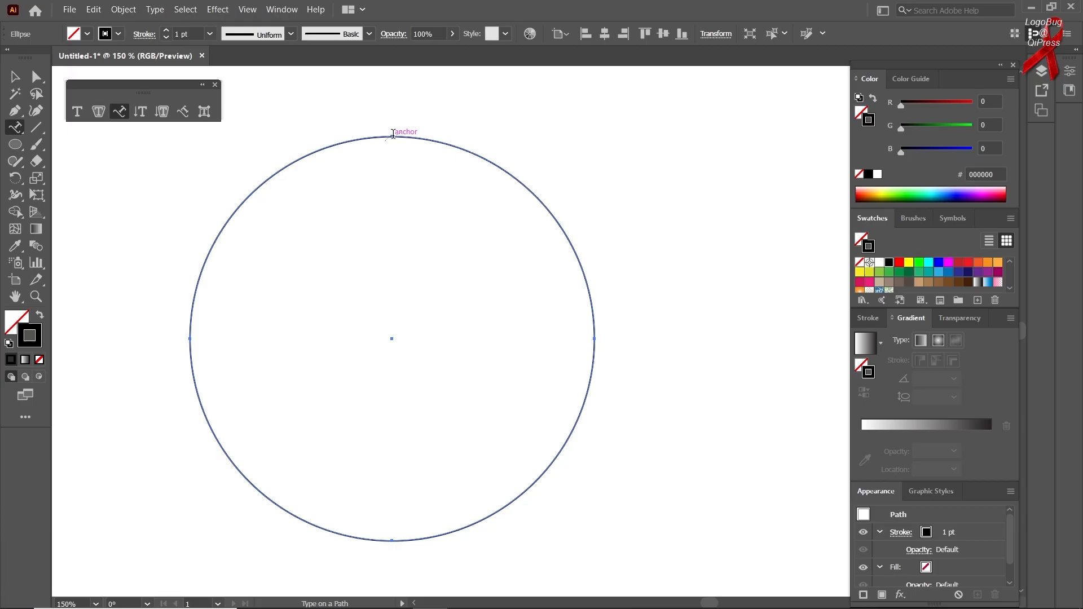
{"action": "left_click", "coordinate": [393, 135]}
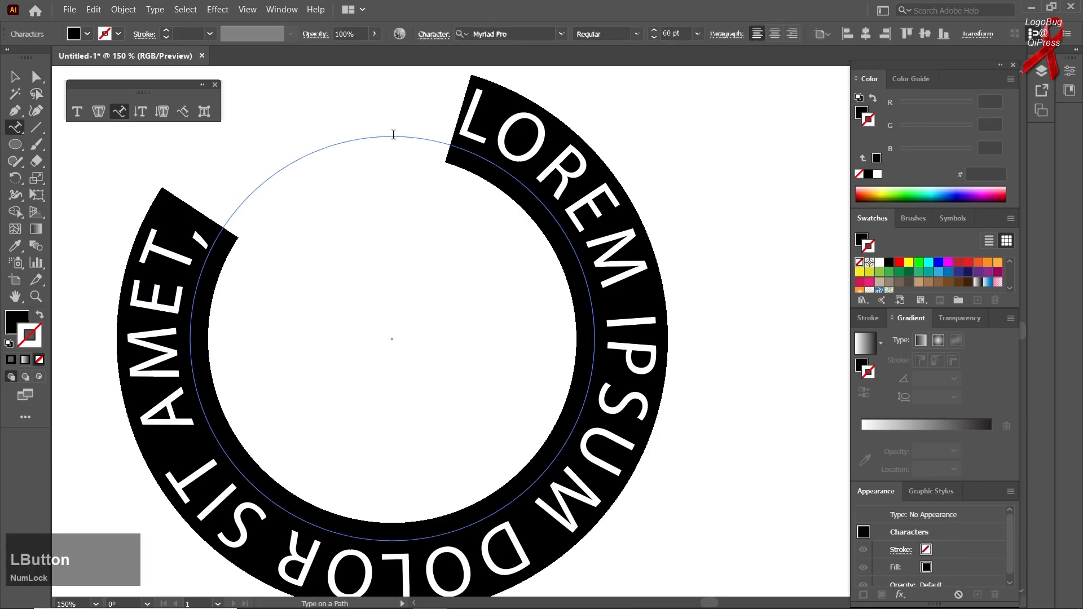
{"action": "scroll", "coordinate": [363, 196], "scroll_direction": "down", "scroll_amount": 1}
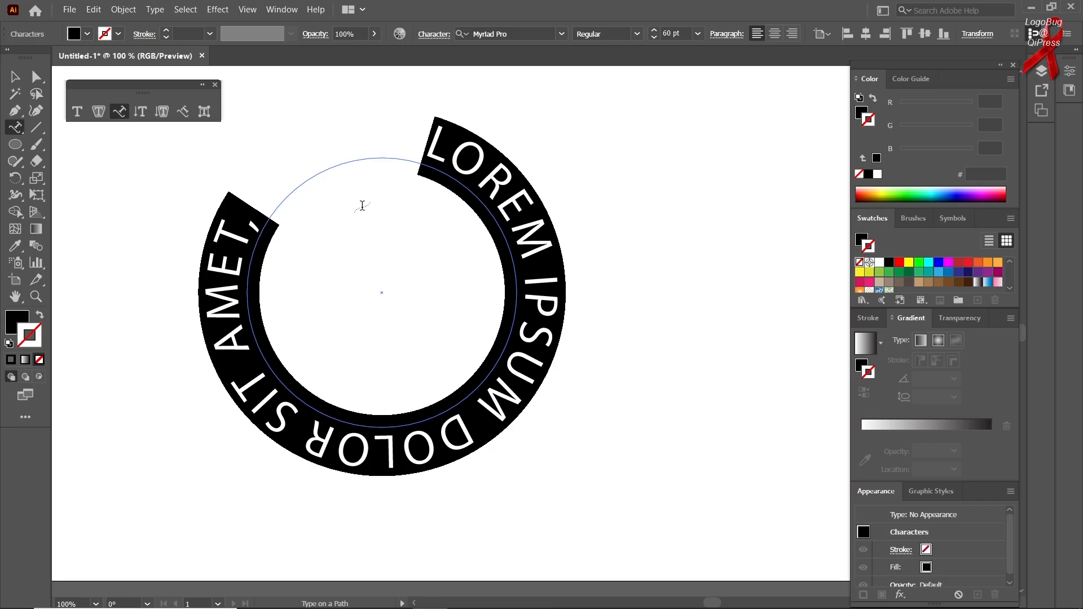
Replace the placeholder text on the circle with PHOTOSHOP.
{"action": "type", "text": "PHOTH"}
{"action": "key", "text": "BackSpace"}
{"action": "type", "text": "O"}
{"action": "key", "text": "BackSpace"}
{"action": "type", "text": "SHOP "}
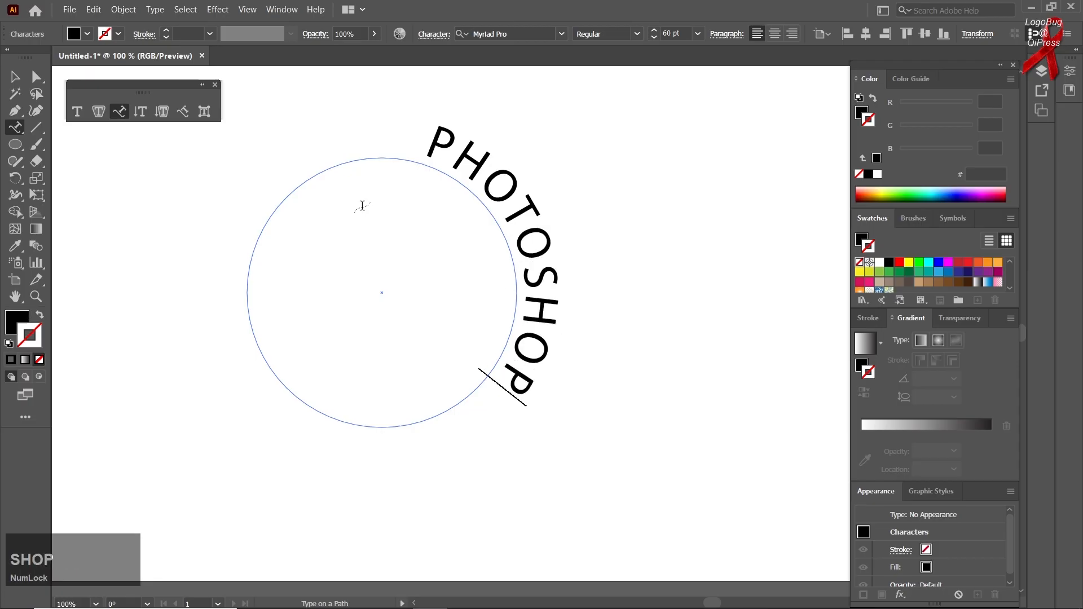
Continue the circle's path text after PHOTOSHOP with CLASSES ARE INTRESTING.
{"action": "type", "text": "CLASSE"}
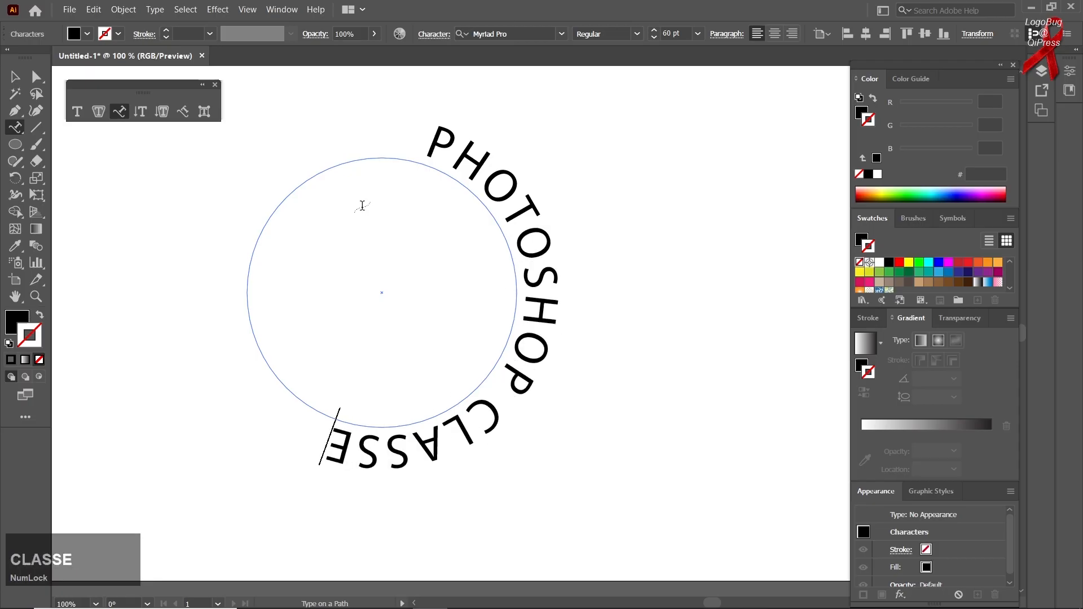
{"action": "type", "text": "S ARE "}
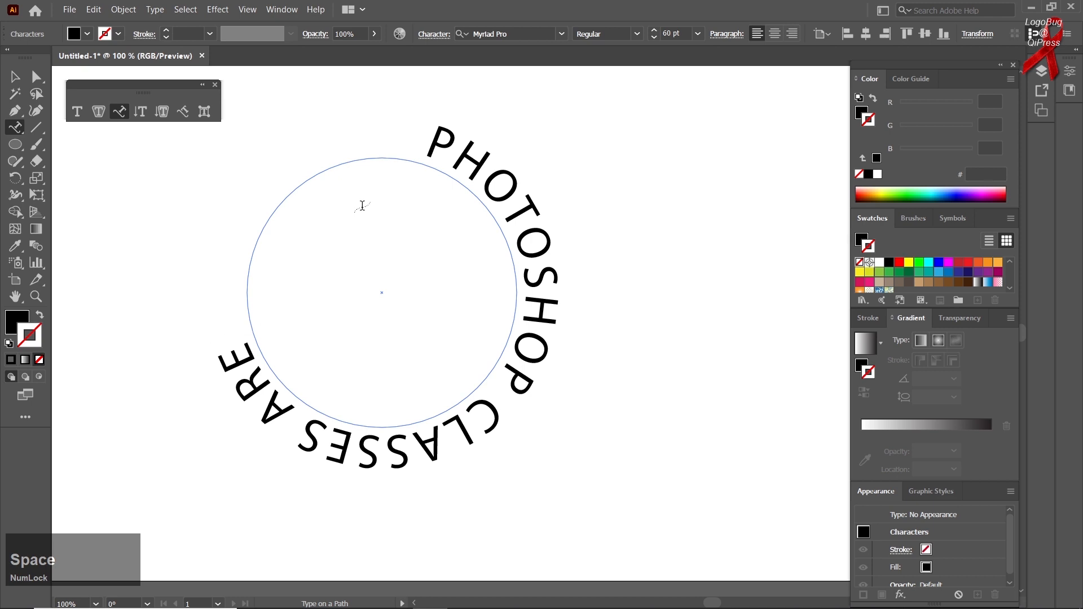
{"action": "type", "text": "INTRESTING"}
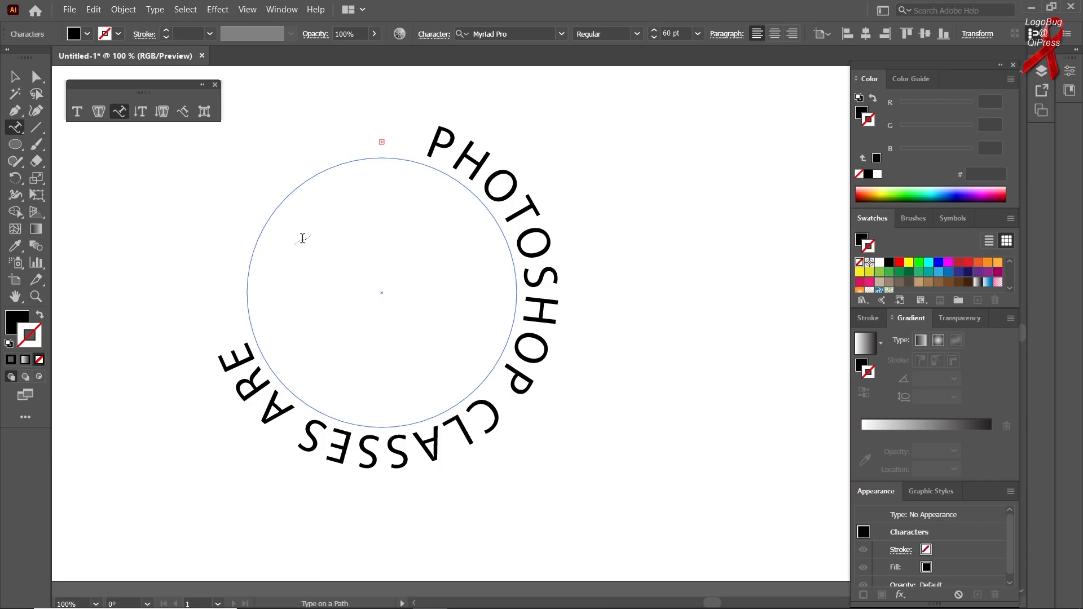
Set all of the circle text to 48 pt and finish text editing with the Selection tool.
{"action": "key", "text": "ctrl+a"}
{"action": "left_click", "coordinate": [698, 33]}
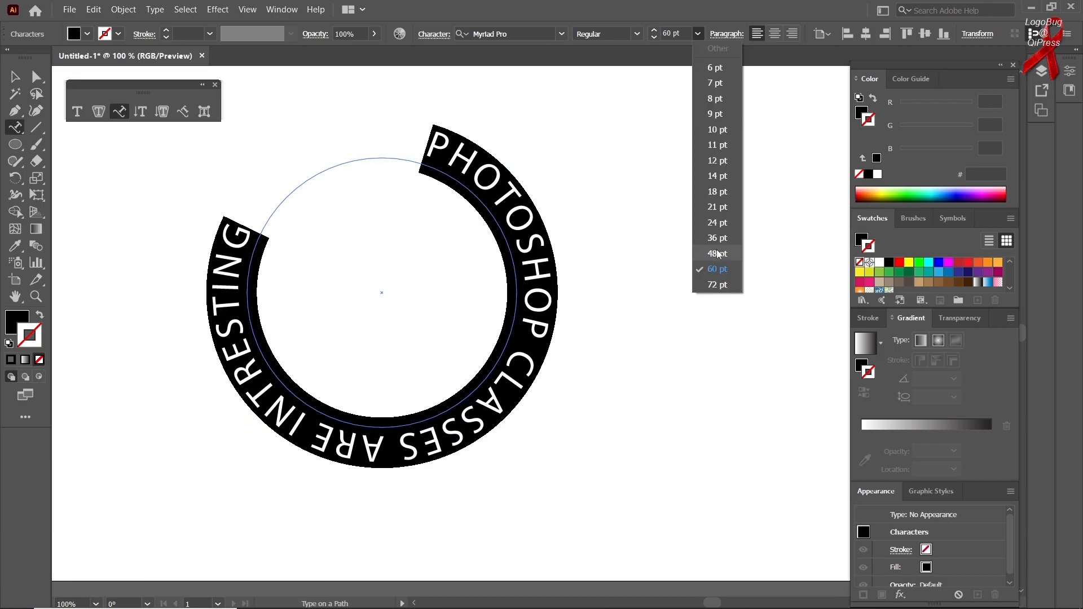
{"action": "left_click", "coordinate": [717, 251]}
{"action": "left_click", "coordinate": [14, 76]}
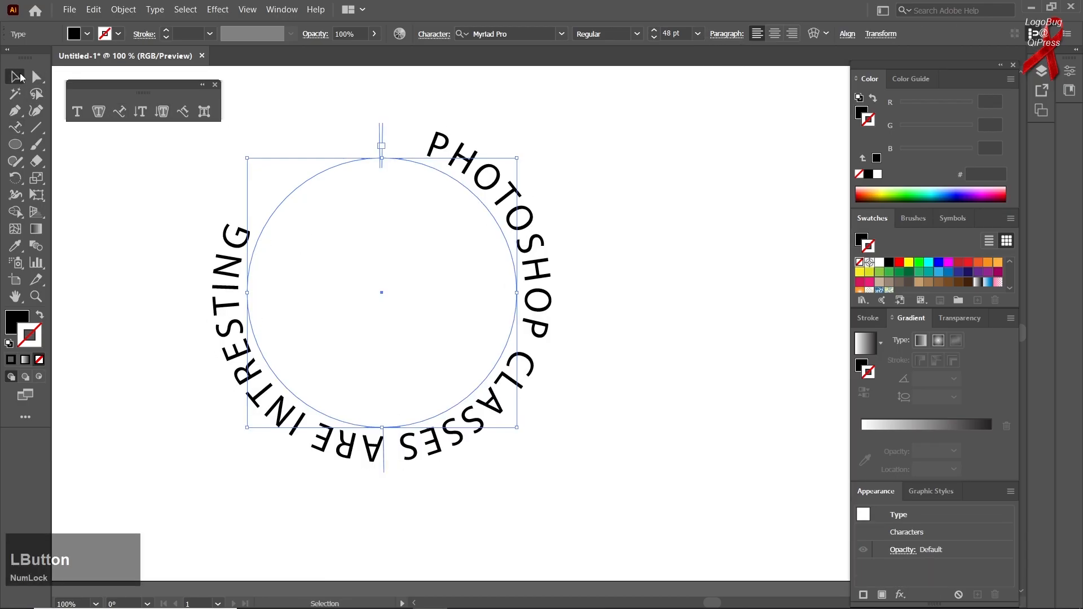
Rotate the circle with its path text slightly clockwise.
{"action": "left_click", "coordinate": [185, 229]}
{"action": "left_click", "coordinate": [278, 213]}
{"action": "left_click_drag", "start_coordinate": [519, 159], "coordinate": [530, 180]}
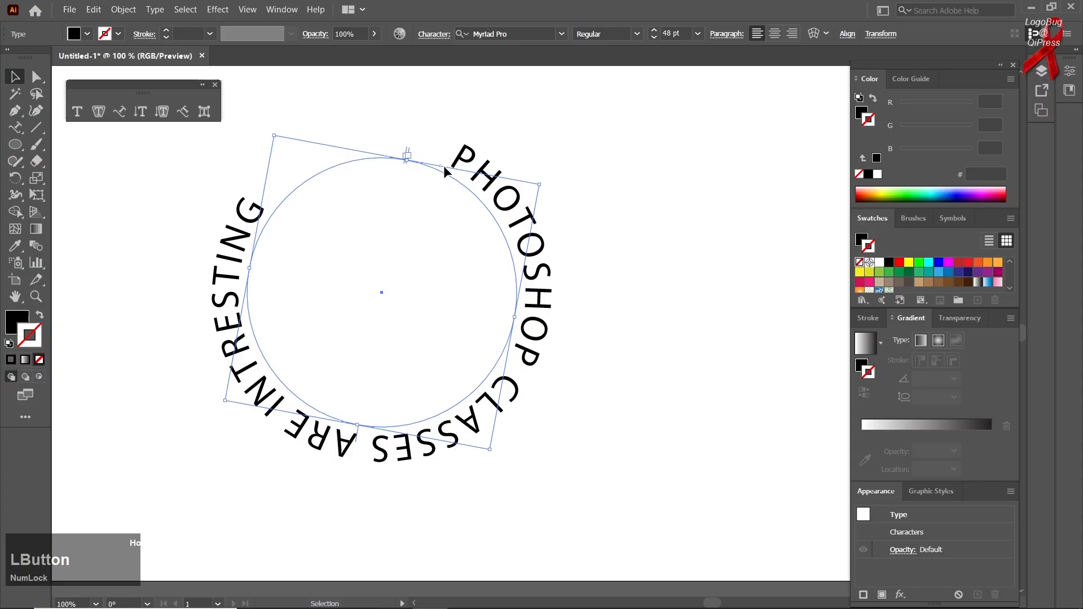
Slide the path text's brackets around the circle so the sentence arches over the circle's top.
{"action": "left_click_drag", "start_coordinate": [434, 166], "coordinate": [337, 202]}
{"action": "left_click_drag", "start_coordinate": [477, 176], "coordinate": [372, 155]}
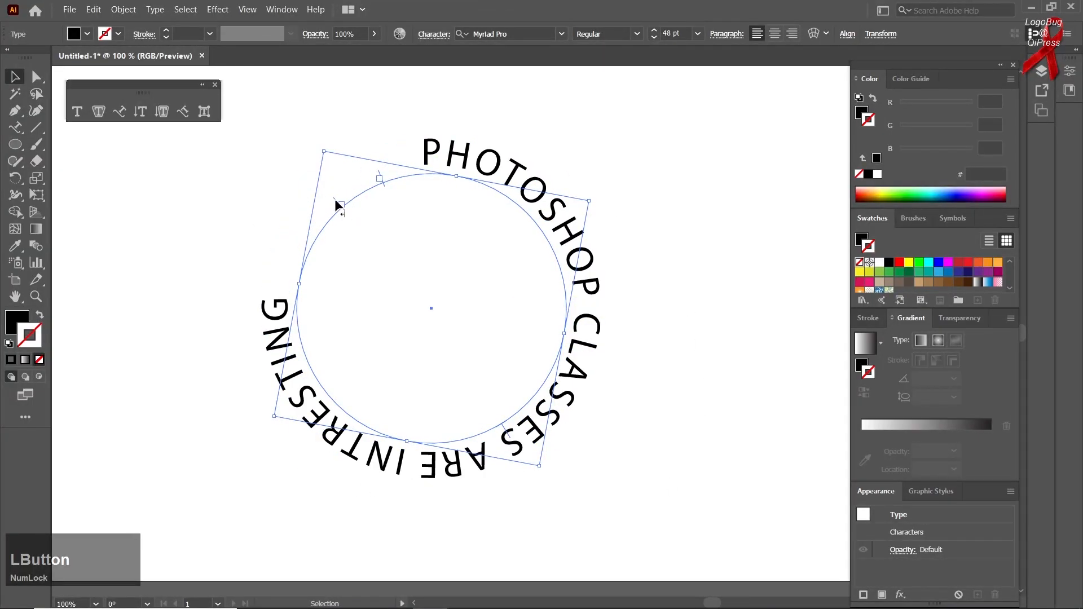
{"action": "left_click_drag", "start_coordinate": [333, 198], "coordinate": [298, 278]}
{"action": "left_click_drag", "start_coordinate": [547, 420], "coordinate": [492, 570]}
{"action": "left_click_drag", "start_coordinate": [483, 522], "coordinate": [417, 475]}
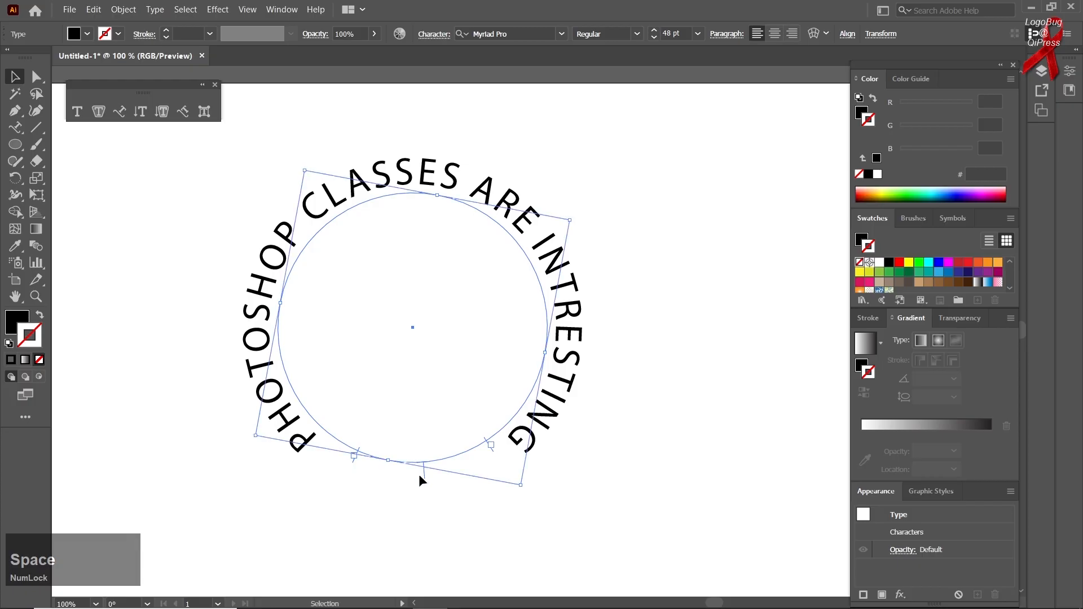
Move the path text's start and end brackets close together at the bottom of the circle.
{"action": "left_click", "coordinate": [424, 479]}
{"action": "left_click", "coordinate": [417, 462]}
{"action": "left_click_drag", "start_coordinate": [424, 475], "coordinate": [418, 479]}
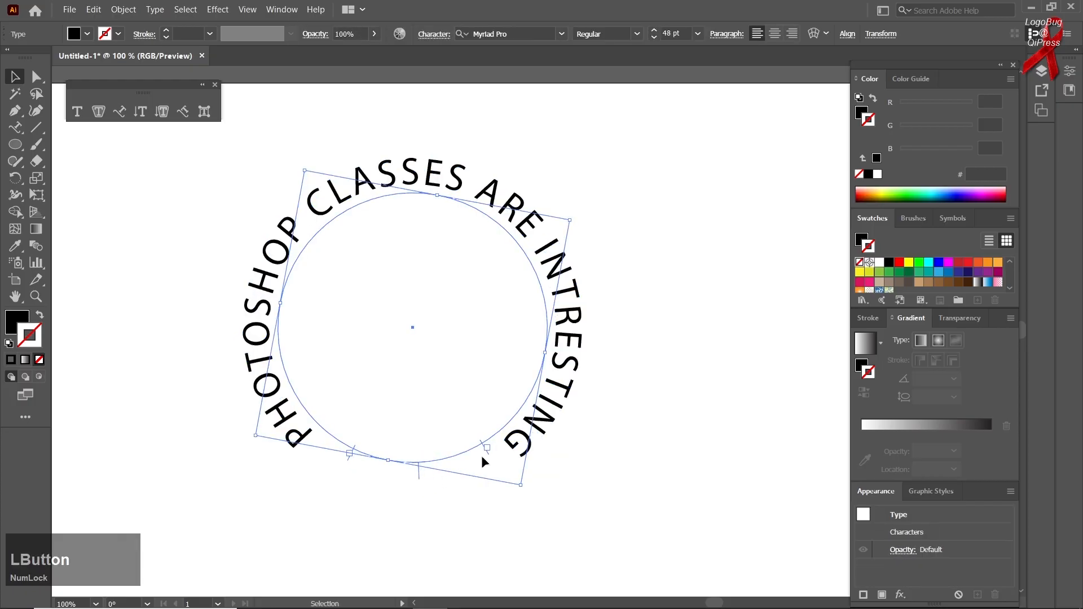
{"action": "left_click_drag", "start_coordinate": [486, 455], "coordinate": [433, 488]}
{"action": "left_click_drag", "start_coordinate": [347, 462], "coordinate": [428, 489]}
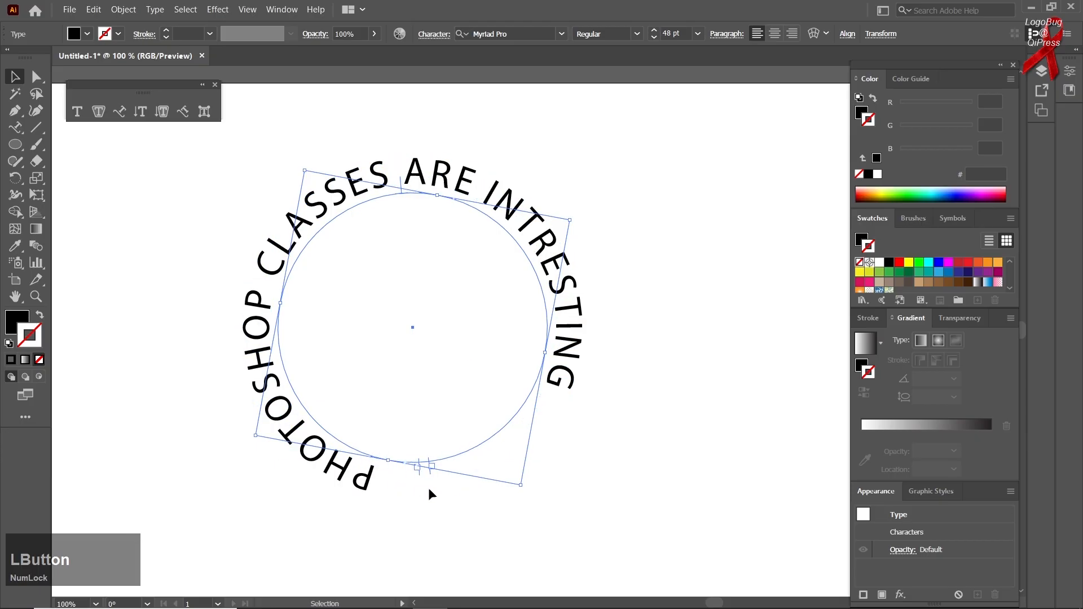
{"action": "left_click", "coordinate": [420, 499]}
{"action": "left_click", "coordinate": [436, 459]}
{"action": "left_click_drag", "start_coordinate": [418, 469], "coordinate": [423, 476]}
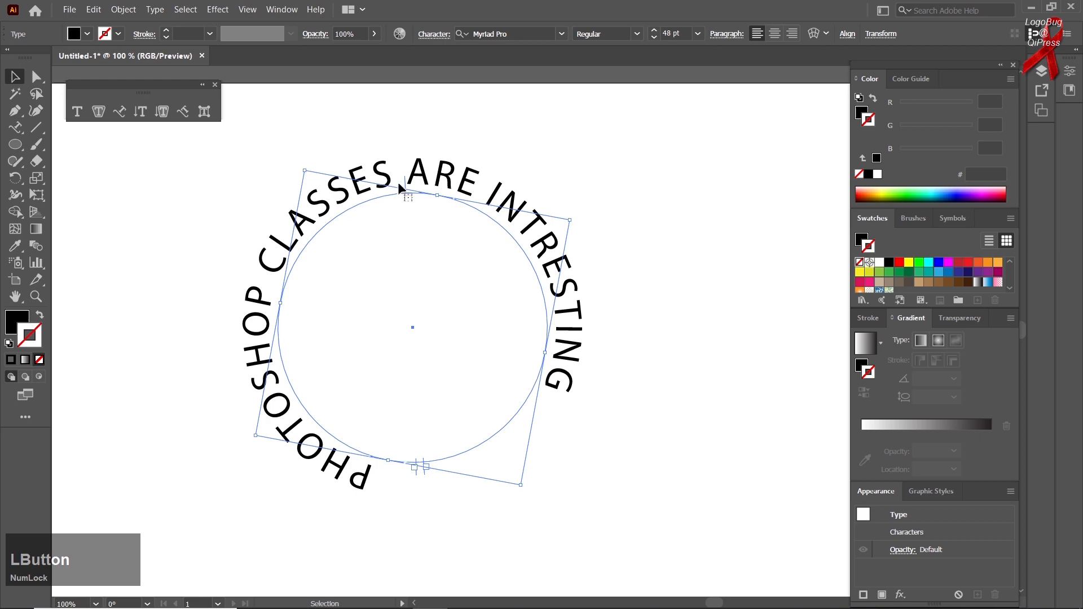
Flip the text inside the circle with its center bracket, return it outside, and arch it evenly over the top.
{"action": "mouse_move", "coordinate": [400, 182]}
{"action": "left_mouse_down"}
{"action": "mouse_move", "coordinate": [424, 182]}
{"action": "mouse_move", "coordinate": [402, 232]}
{"action": "mouse_move", "coordinate": [406, 150]}
{"action": "mouse_move", "coordinate": [401, 202]}
{"action": "left_mouse_up"}
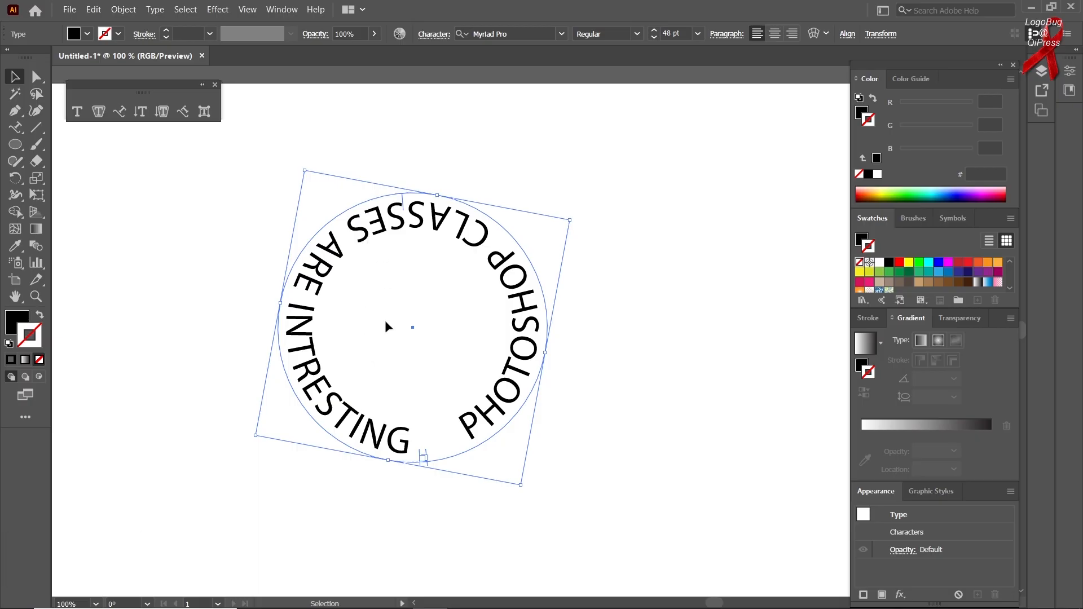
{"action": "left_click_drag", "start_coordinate": [405, 203], "coordinate": [262, 471]}
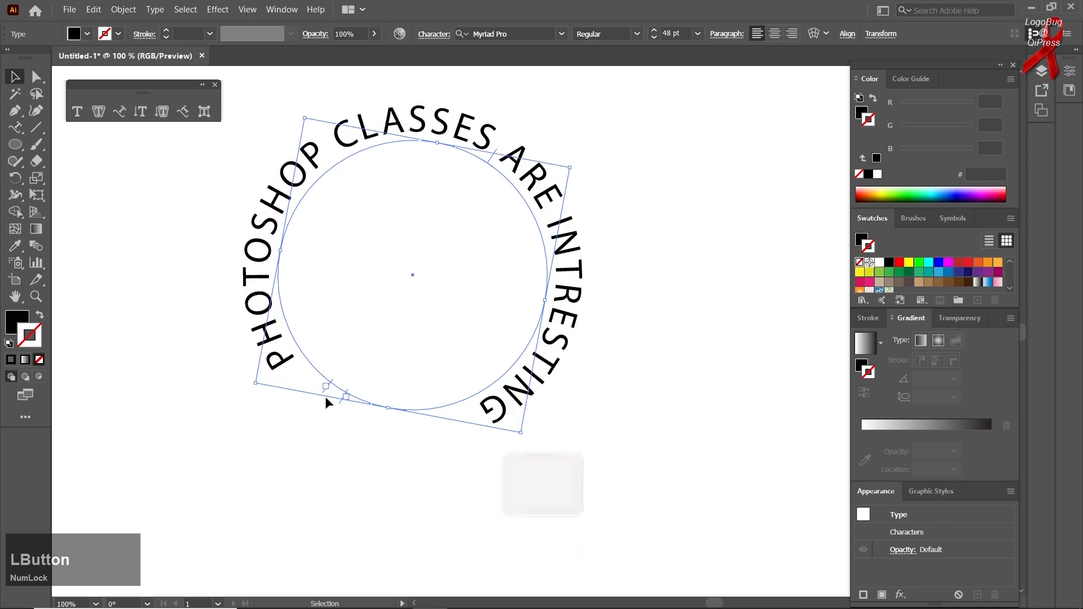
{"action": "left_click_drag", "start_coordinate": [338, 406], "coordinate": [570, 447]}
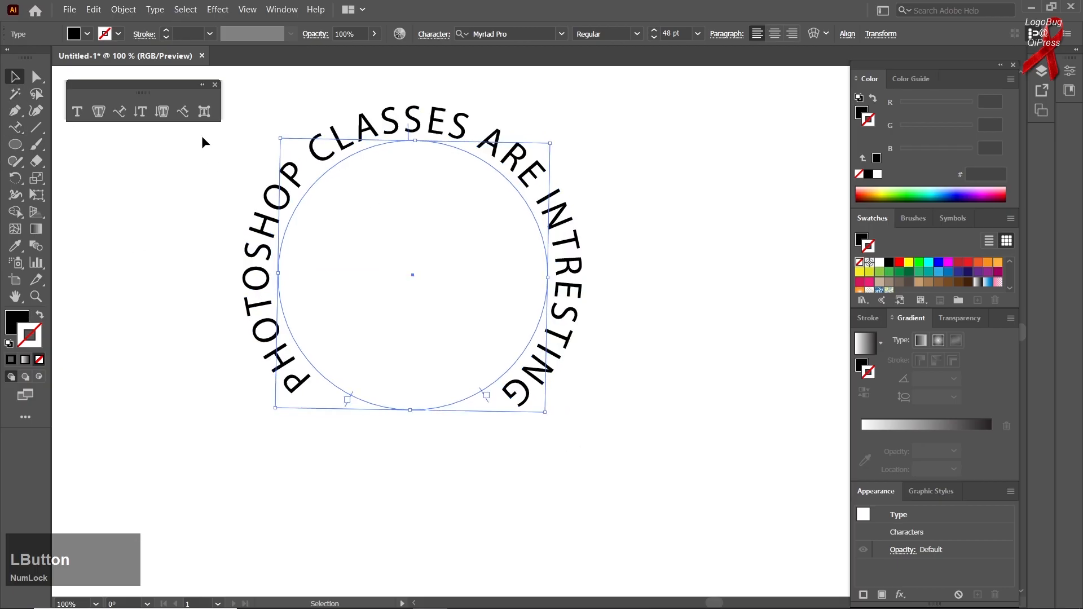
Open Type on a Path Options for the circle text and apply the Skew effect with Preview enabled.
{"action": "left_click", "coordinate": [120, 113]}
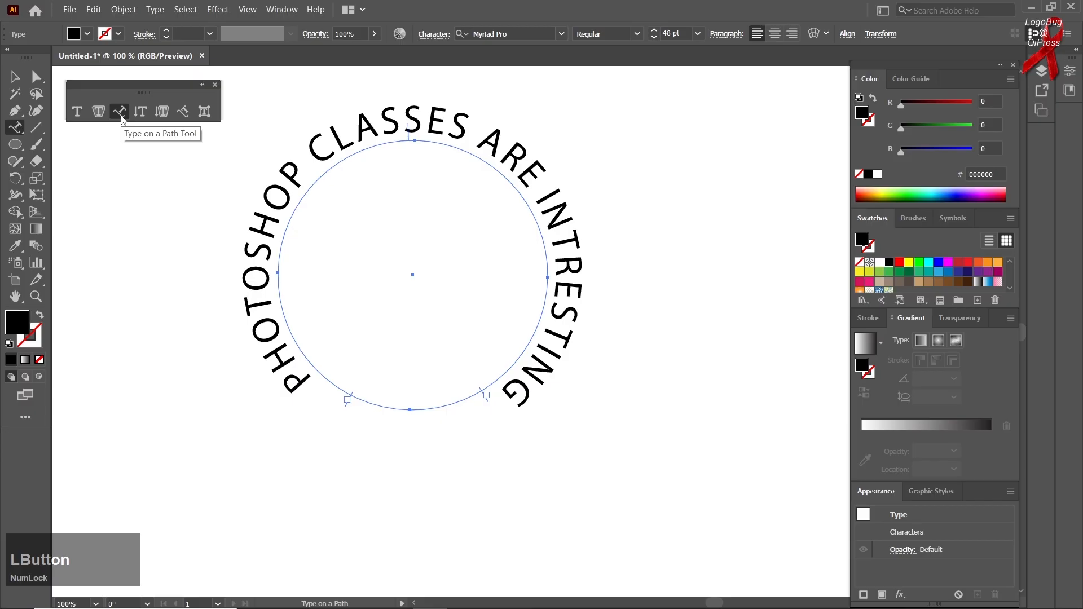
{"action": "double_click", "coordinate": [120, 112]}
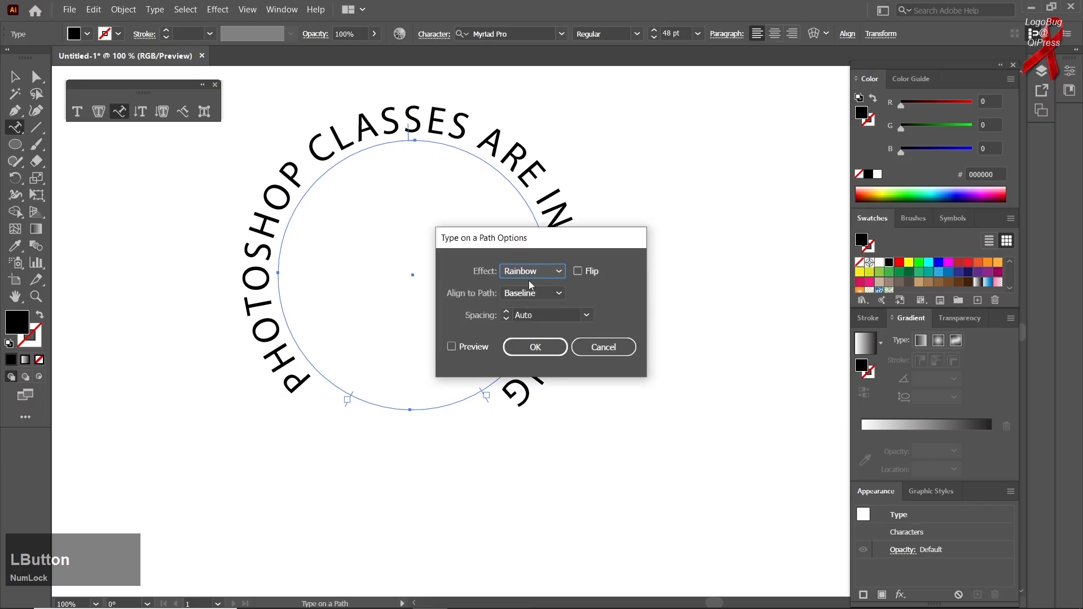
{"action": "left_click_drag", "start_coordinate": [538, 243], "coordinate": [684, 191]}
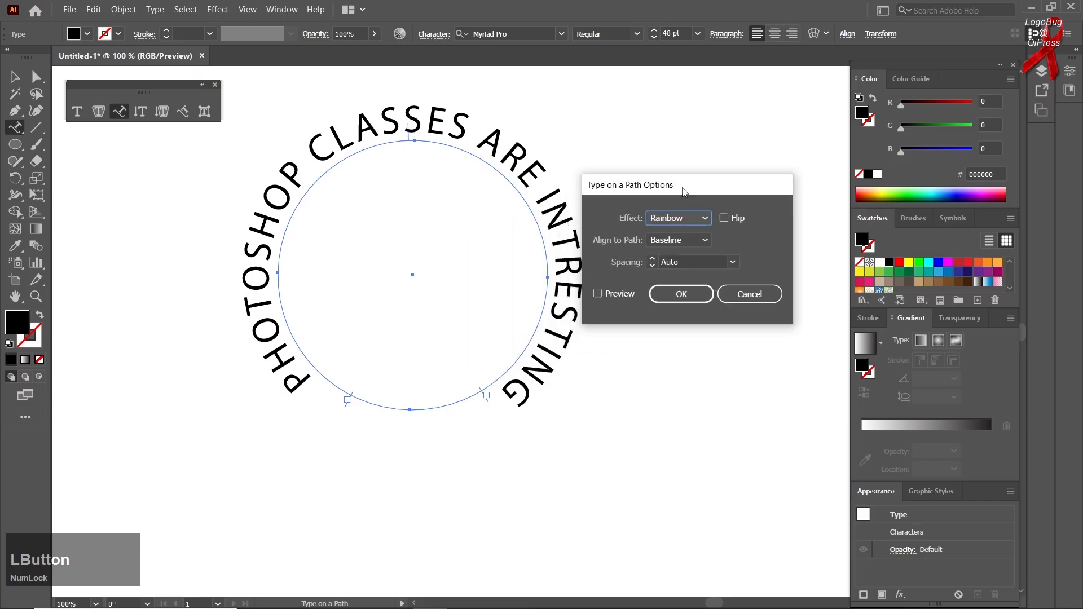
{"action": "left_click", "coordinate": [678, 220]}
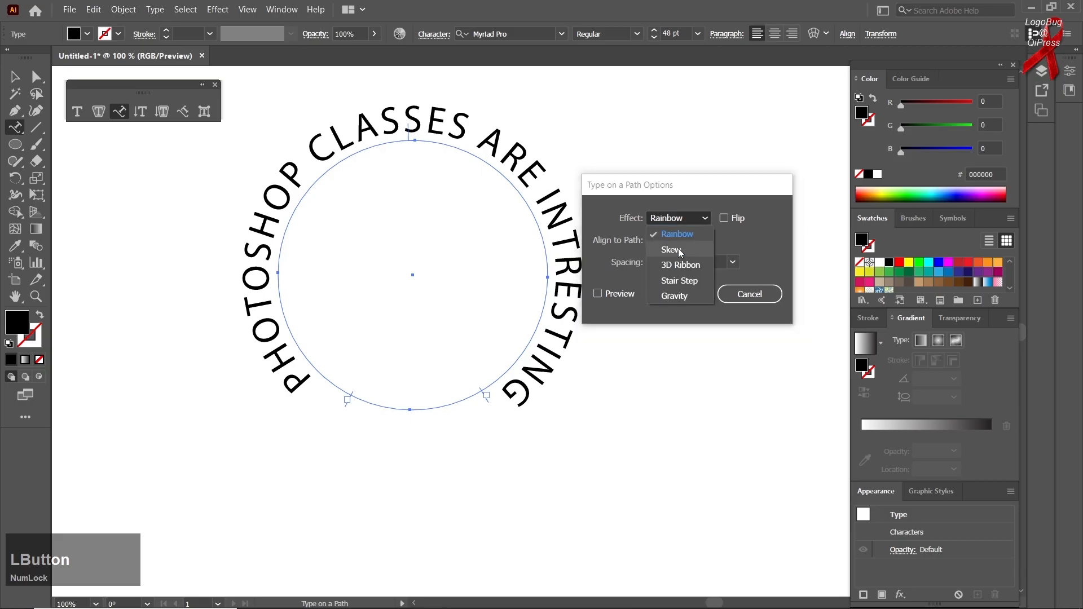
{"action": "left_click", "coordinate": [678, 249]}
{"action": "left_click", "coordinate": [597, 294]}
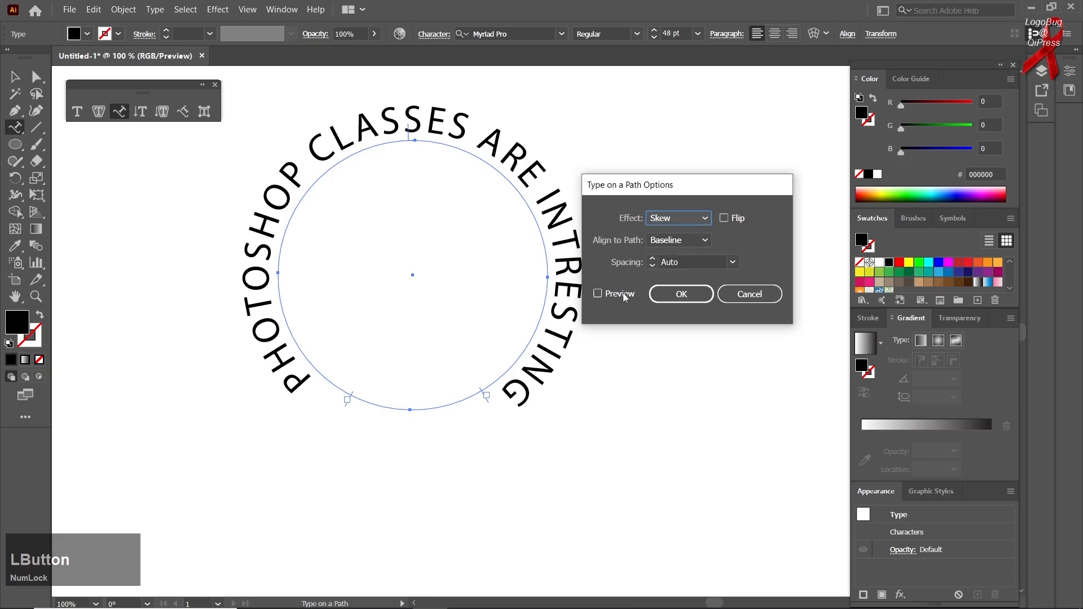
{"action": "left_click_drag", "start_coordinate": [671, 196], "coordinate": [688, 166]}
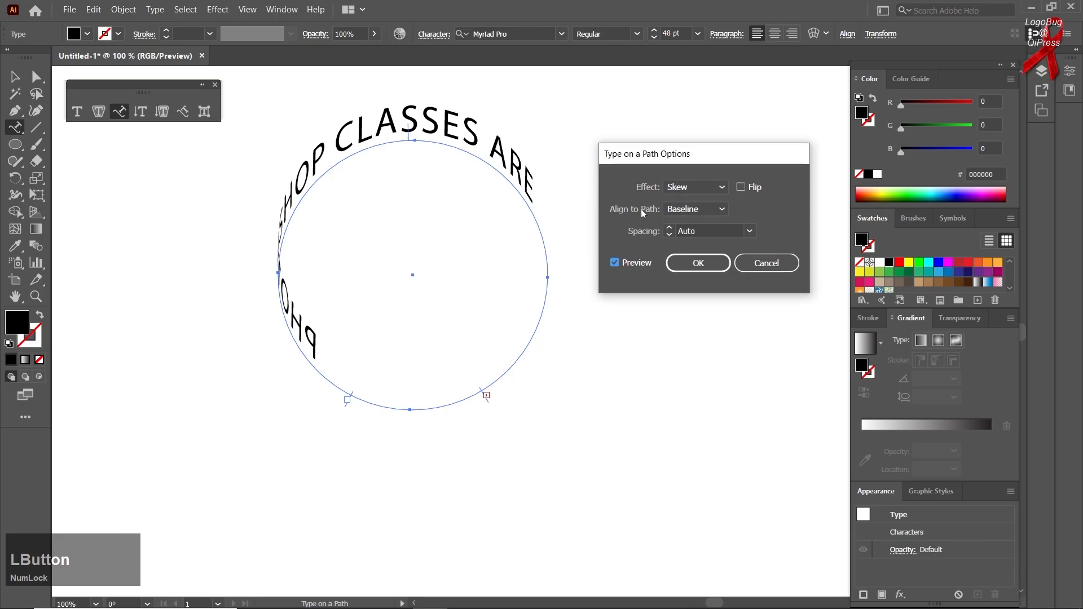
Try the 3D Ribbon and Stair Step path effects on the circle text, ending with Gravity.
{"action": "left_click", "coordinate": [686, 189]}
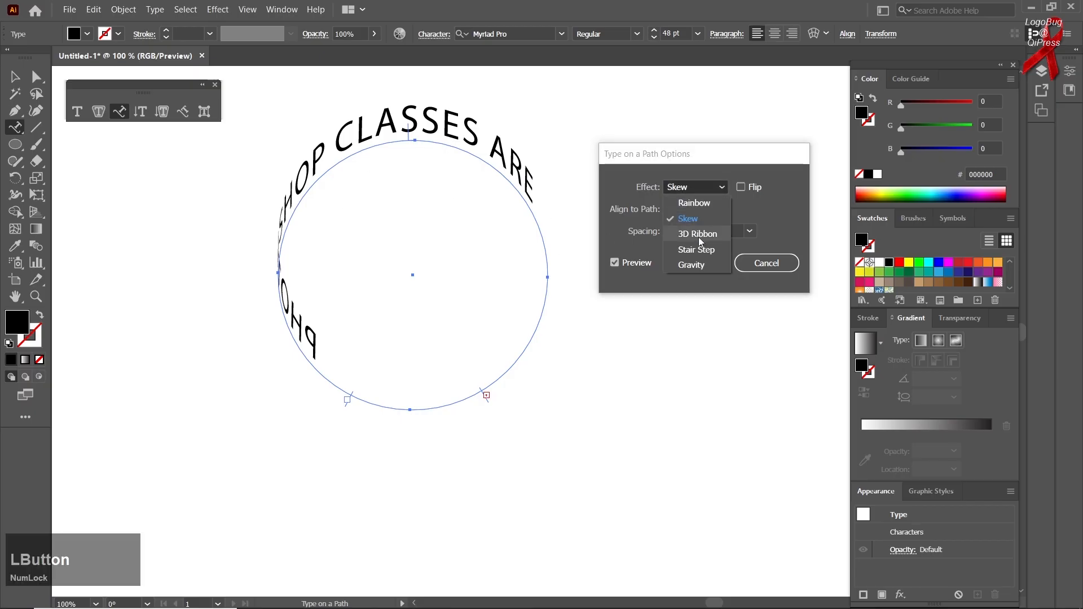
{"action": "left_click", "coordinate": [698, 237]}
{"action": "left_click", "coordinate": [685, 186]}
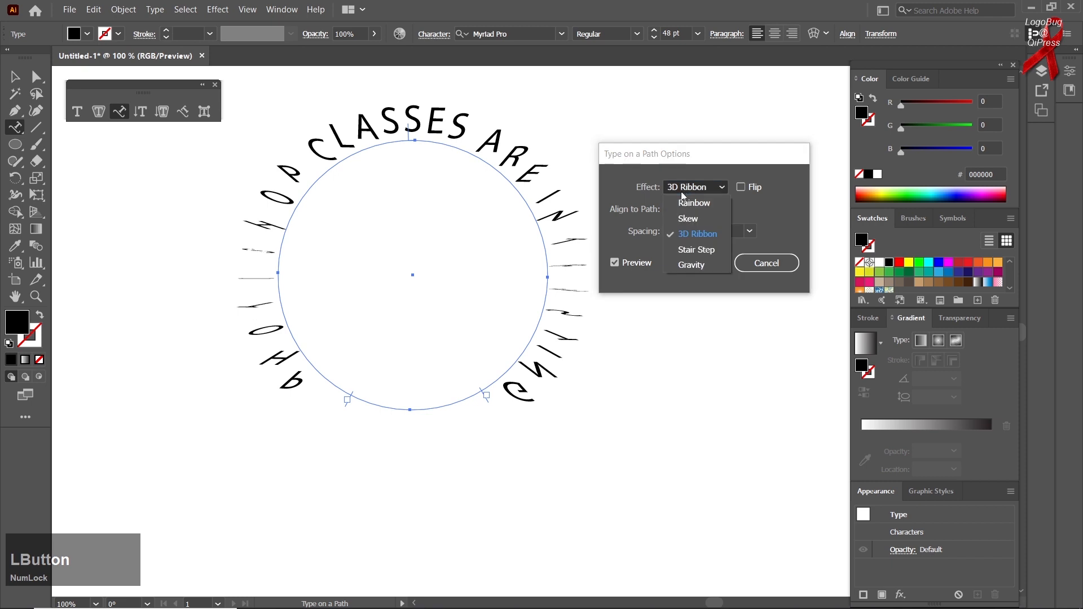
{"action": "left_click", "coordinate": [689, 247]}
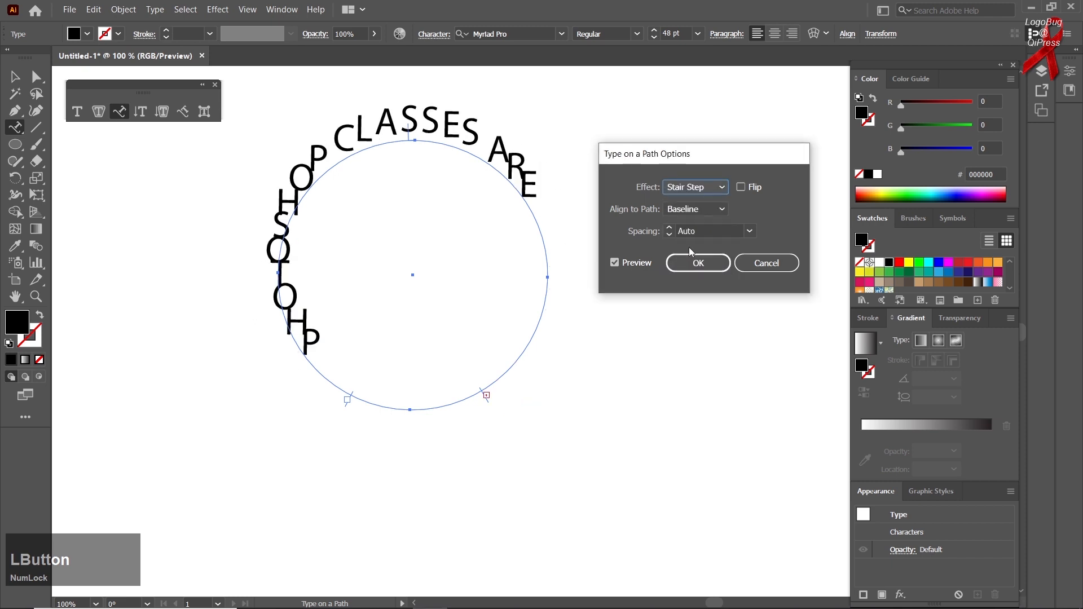
{"action": "left_click", "coordinate": [689, 186]}
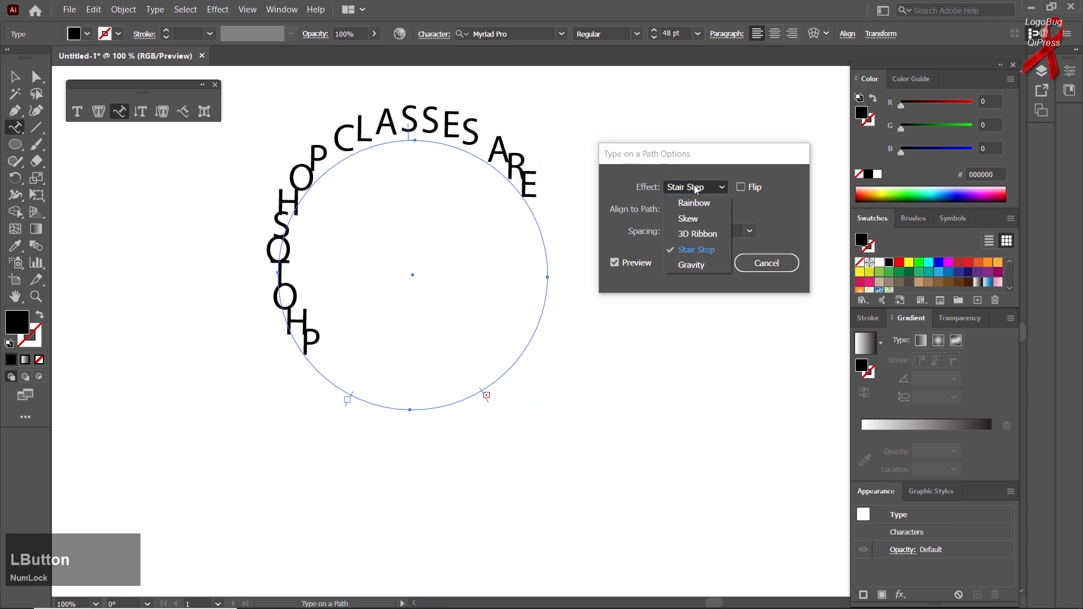
{"action": "left_click", "coordinate": [706, 265]}
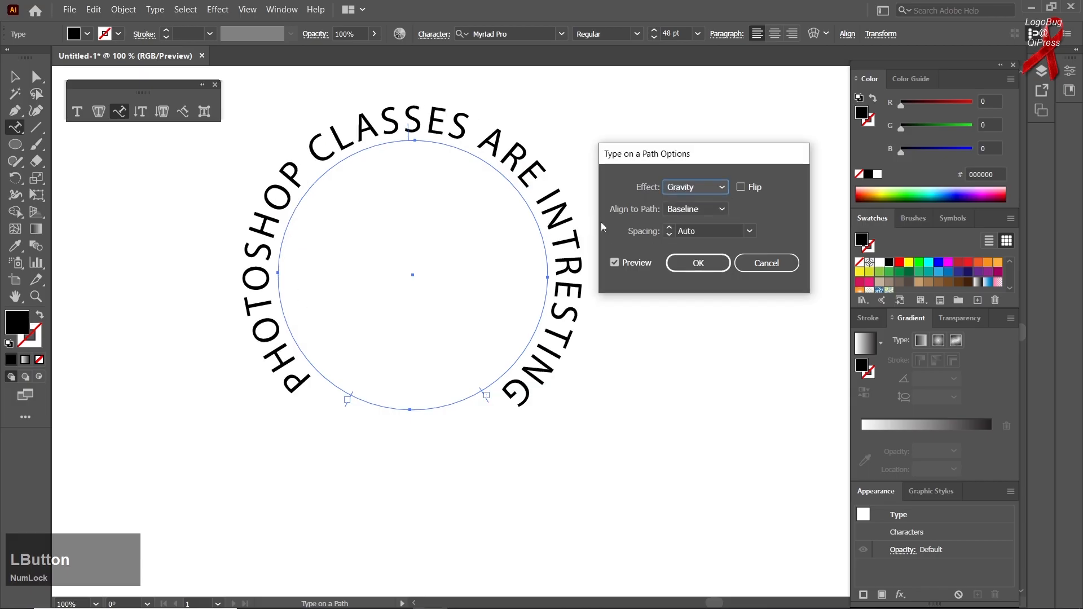
Enable Flip for the circle text and try the Ascender and Descender path alignments.
{"action": "left_click", "coordinate": [692, 192]}
{"action": "left_click", "coordinate": [740, 188]}
{"action": "left_click", "coordinate": [740, 187]}
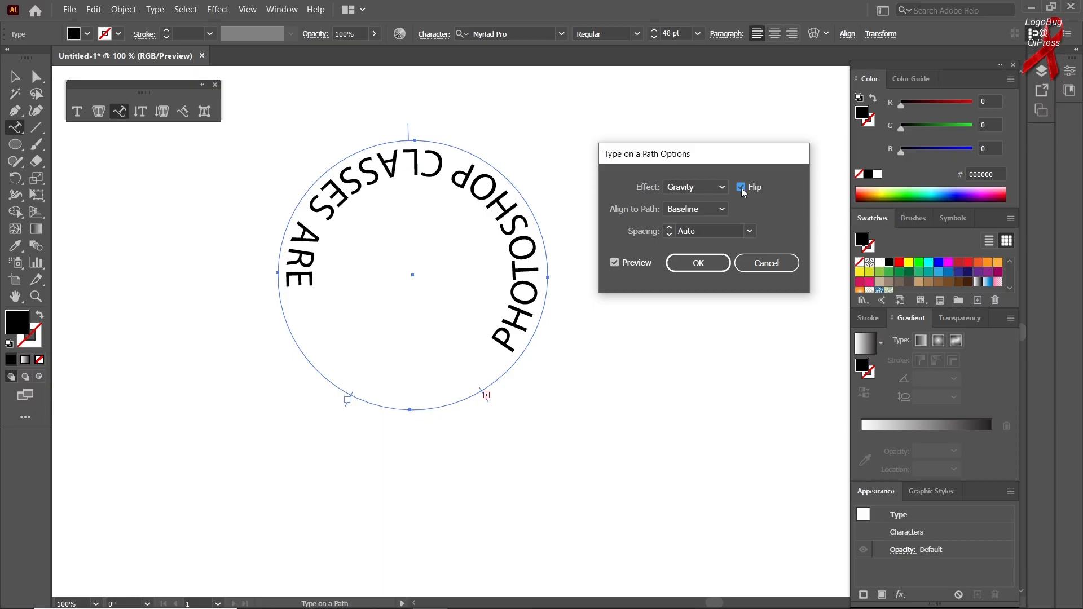
{"action": "left_click", "coordinate": [708, 208]}
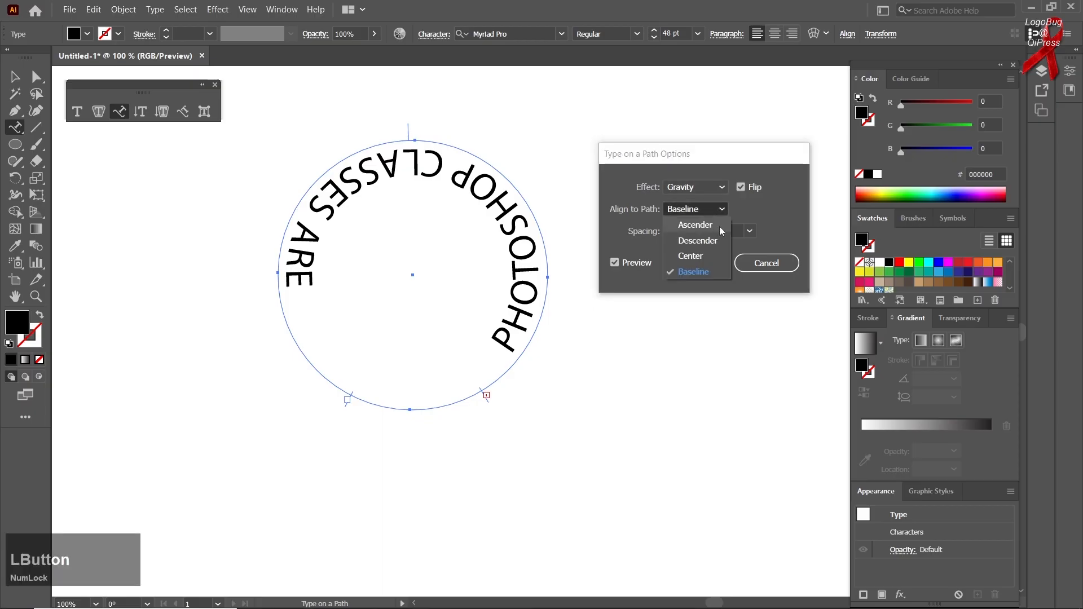
{"action": "left_click", "coordinate": [716, 225]}
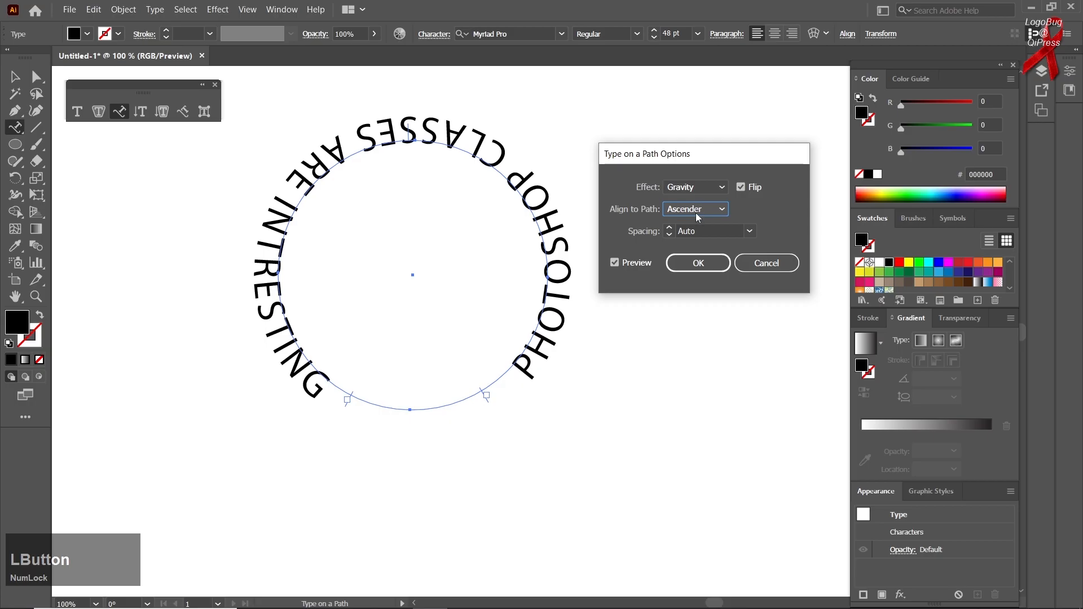
{"action": "left_click", "coordinate": [696, 214]}
{"action": "left_click", "coordinate": [698, 241]}
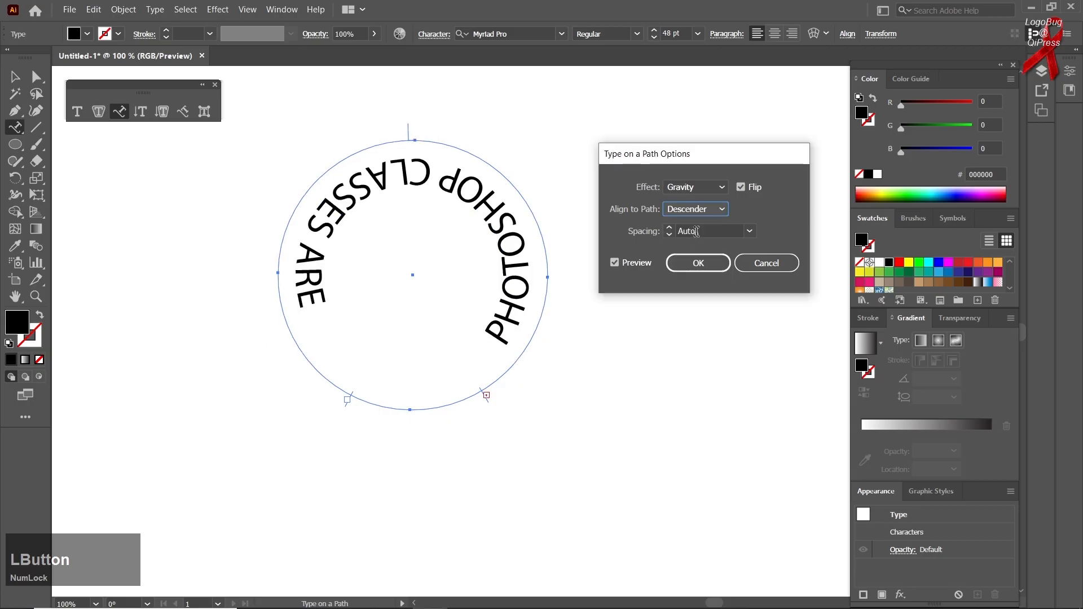
Disable Flip for the circle text and try the Center and Baseline path alignments.
{"action": "left_click", "coordinate": [694, 214]}
{"action": "left_click", "coordinate": [741, 189]}
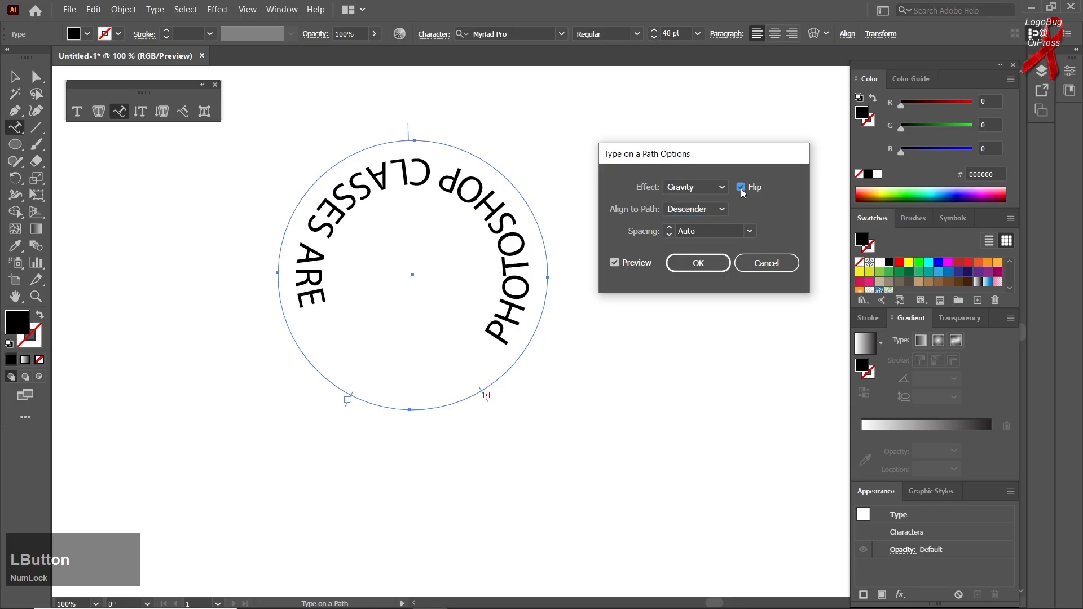
{"action": "left_click", "coordinate": [740, 189]}
{"action": "left_click", "coordinate": [683, 208]}
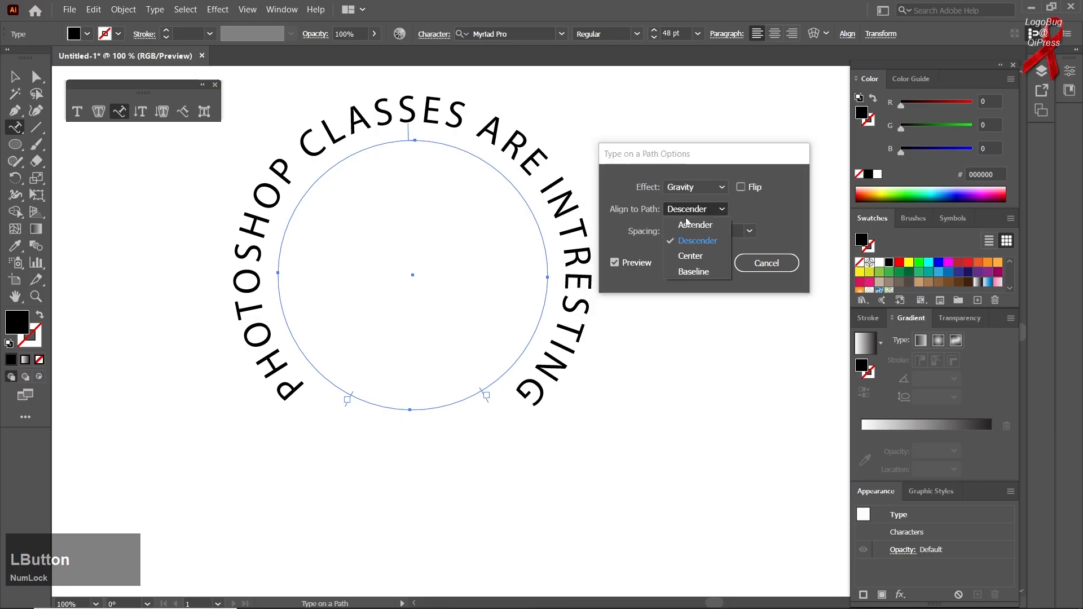
{"action": "left_click", "coordinate": [691, 256]}
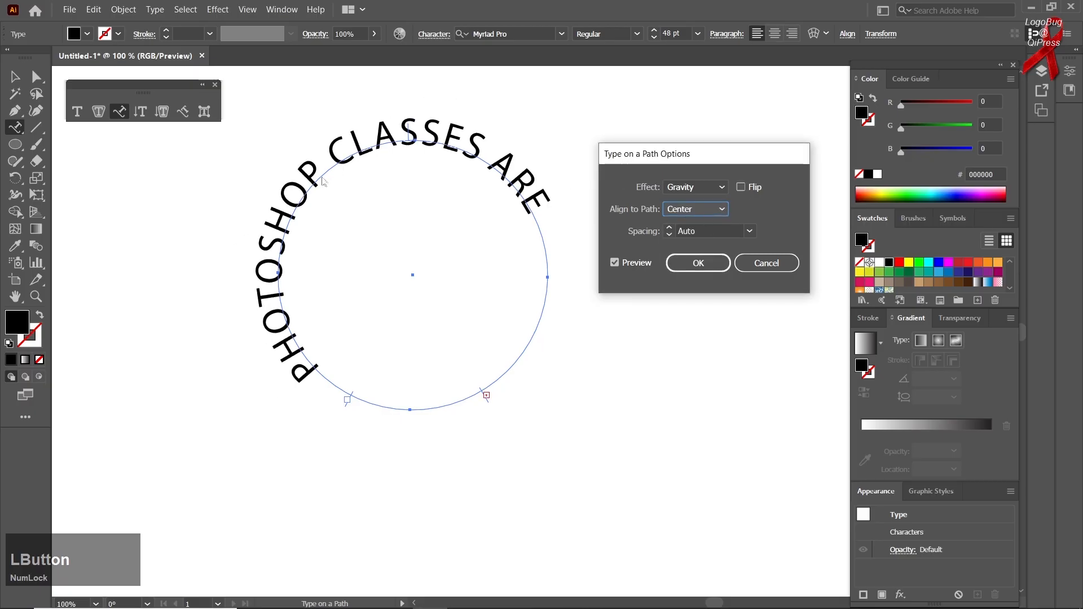
{"action": "left_click", "coordinate": [685, 210]}
{"action": "left_click", "coordinate": [687, 272]}
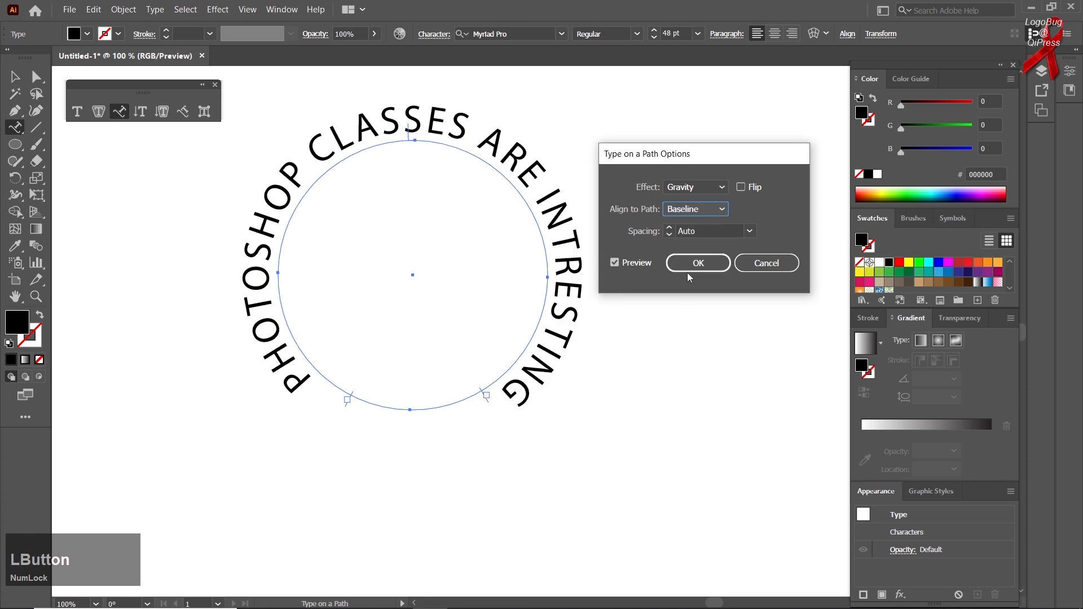
Compare Ascender path alignment without Flip, and set Align to Path to Descender.
{"action": "left_click", "coordinate": [662, 210]}
{"action": "left_click", "coordinate": [691, 228]}
{"action": "left_click", "coordinate": [686, 212]}
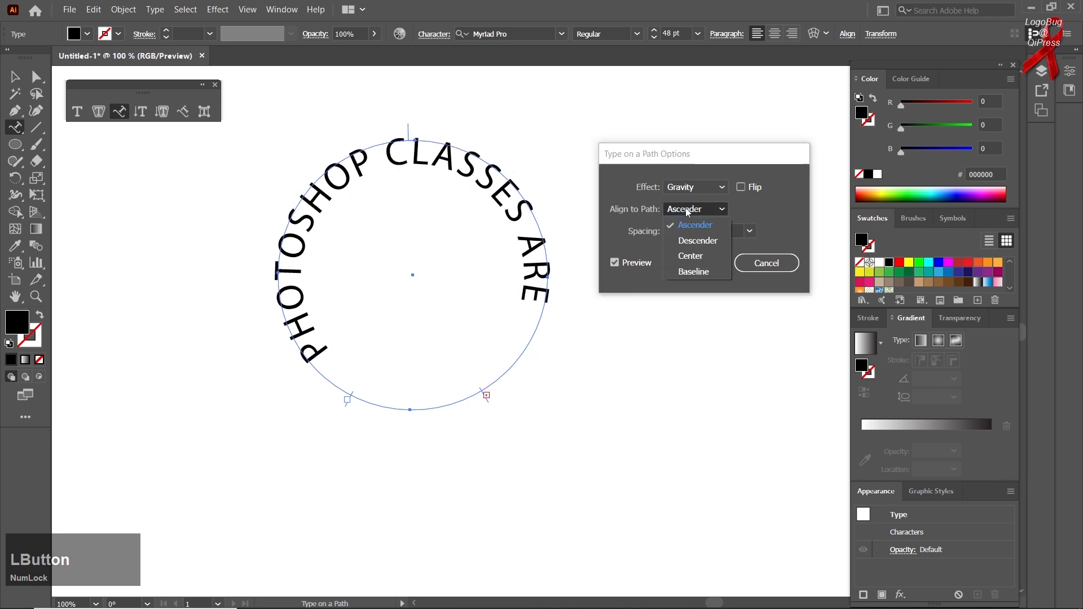
{"action": "left_click", "coordinate": [692, 241]}
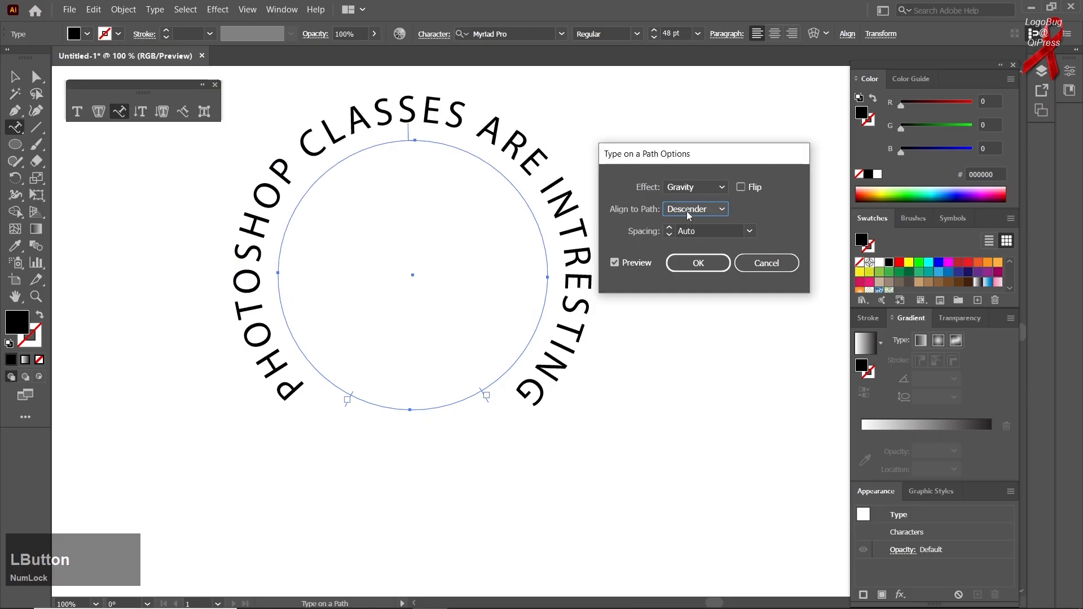
Try the Center path alignment for the circle text without Flip, and set Align to Path to Baseline.
{"action": "left_click", "coordinate": [685, 211]}
{"action": "left_click", "coordinate": [692, 255]}
{"action": "left_click", "coordinate": [690, 208]}
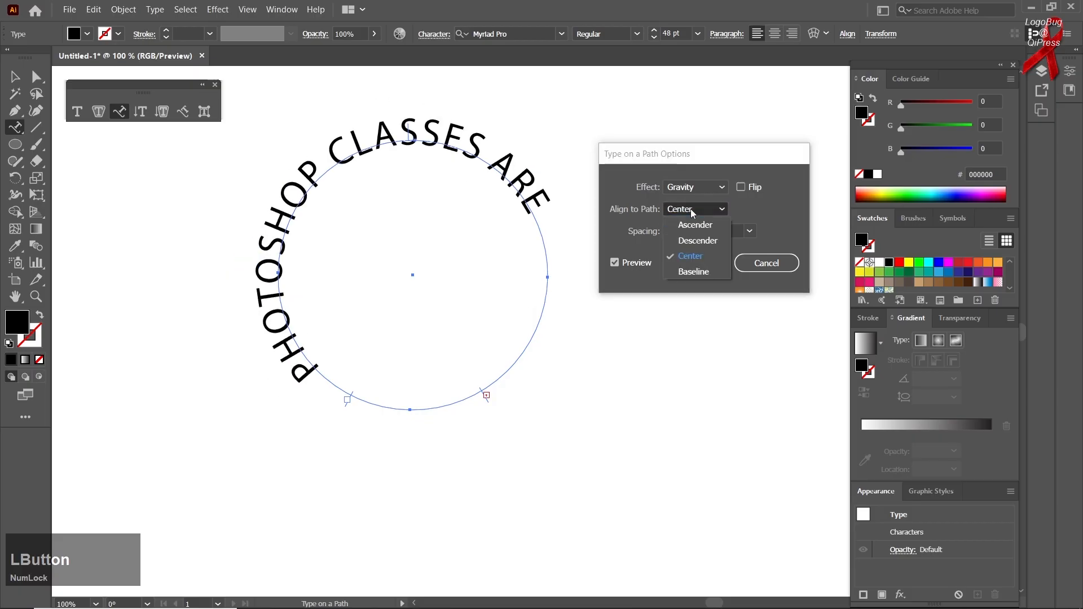
{"action": "left_click", "coordinate": [694, 271]}
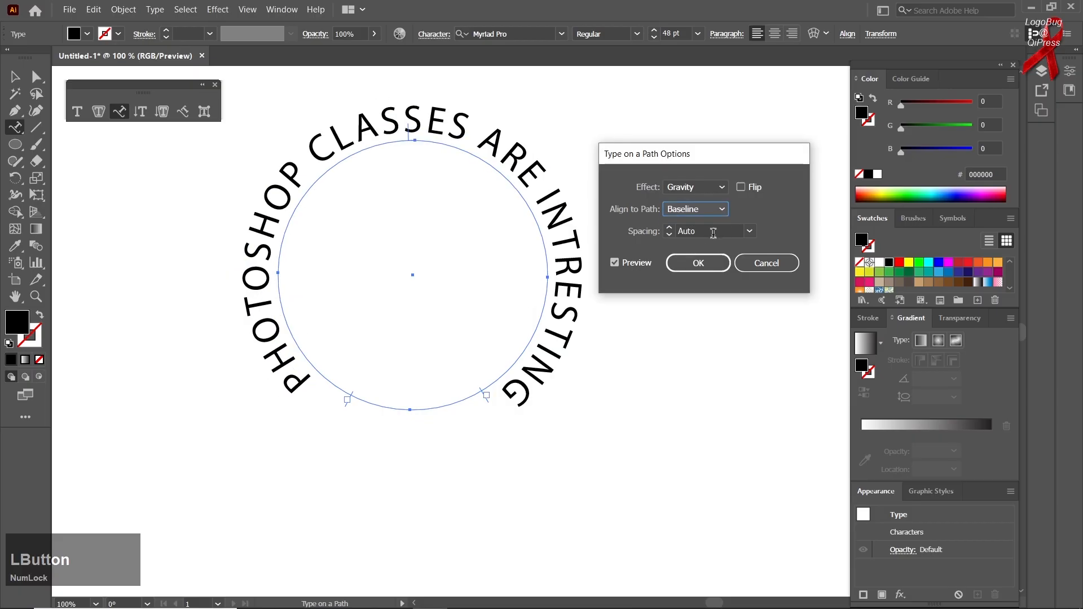
Try -30 pt and 0 pt spacing for the circle text, and apply 18 pt spacing.
{"action": "left_click", "coordinate": [750, 232]}
{"action": "left_click", "coordinate": [763, 283]}
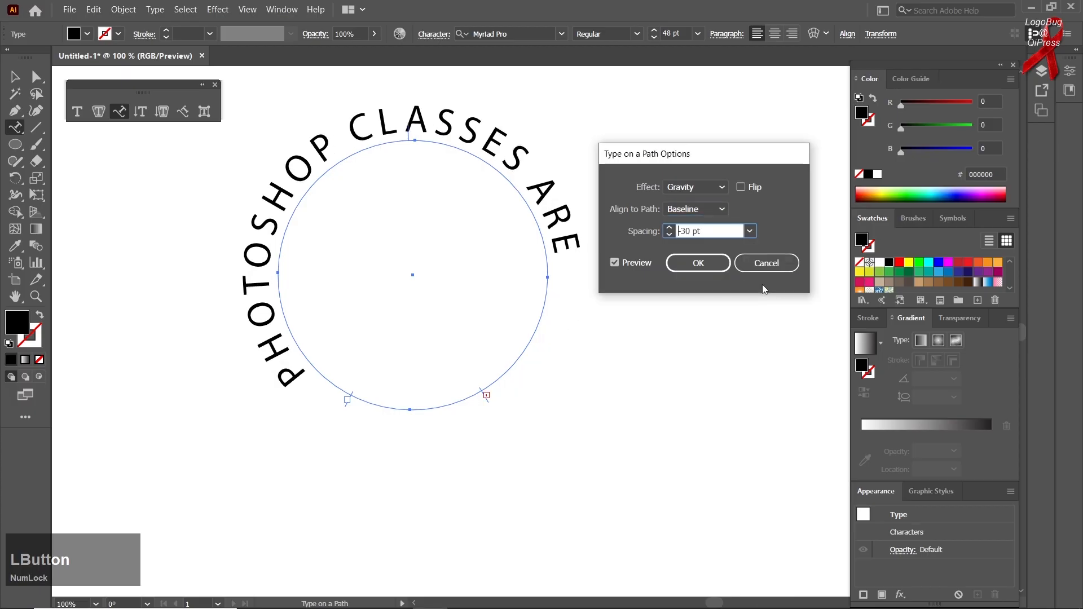
{"action": "left_click", "coordinate": [749, 231]}
{"action": "left_click", "coordinate": [767, 453]}
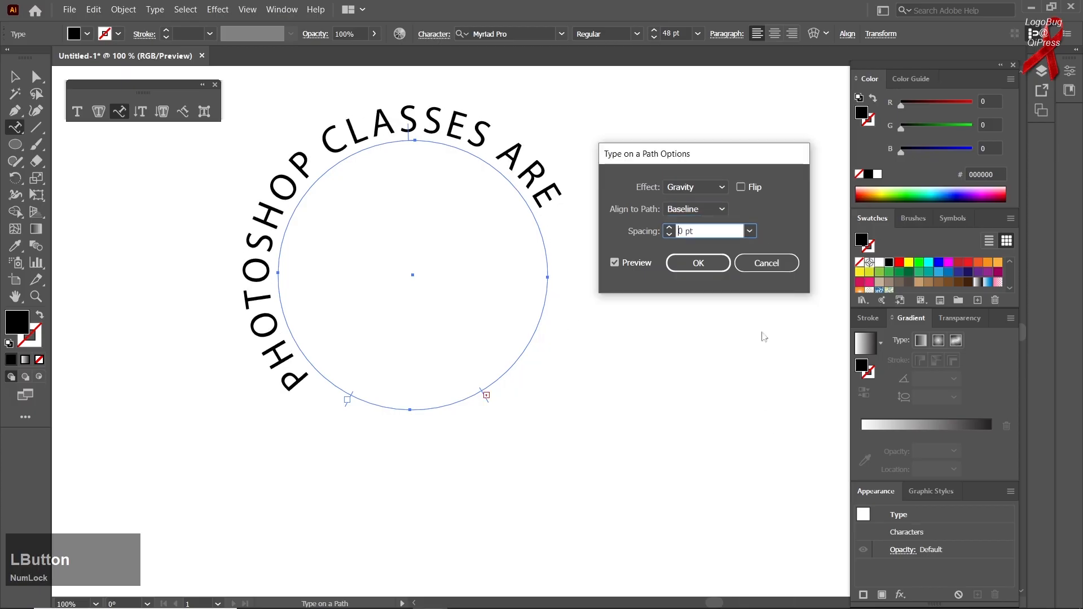
{"action": "left_click", "coordinate": [749, 231]}
{"action": "scroll", "coordinate": [765, 395], "scroll_direction": "down", "scroll_amount": 1}
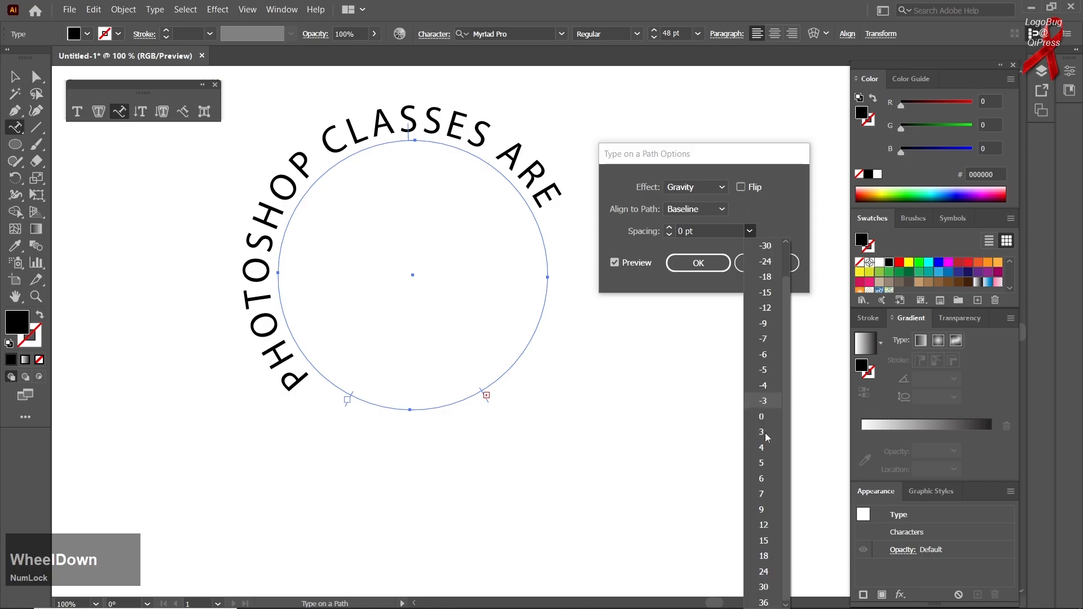
{"action": "left_click", "coordinate": [764, 556]}
{"action": "left_click", "coordinate": [698, 263]}
Select the circle text and extend its end bracket along the circle until it sits close to the start bracket.
{"action": "left_click", "coordinate": [362, 370]}
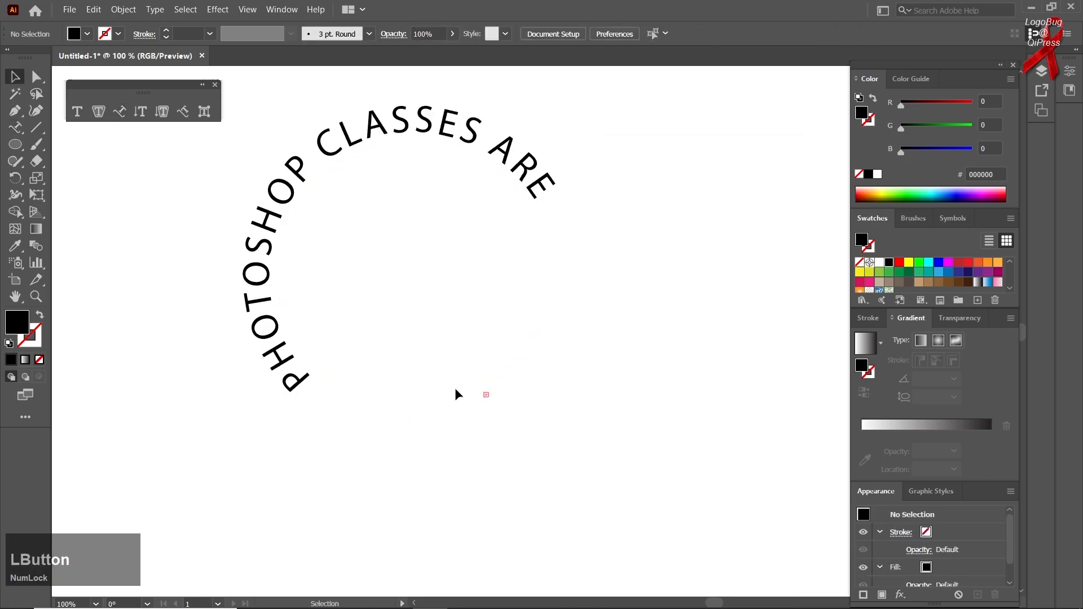
{"action": "left_click", "coordinate": [475, 401]}
{"action": "left_click_drag", "start_coordinate": [486, 401], "coordinate": [361, 445]}
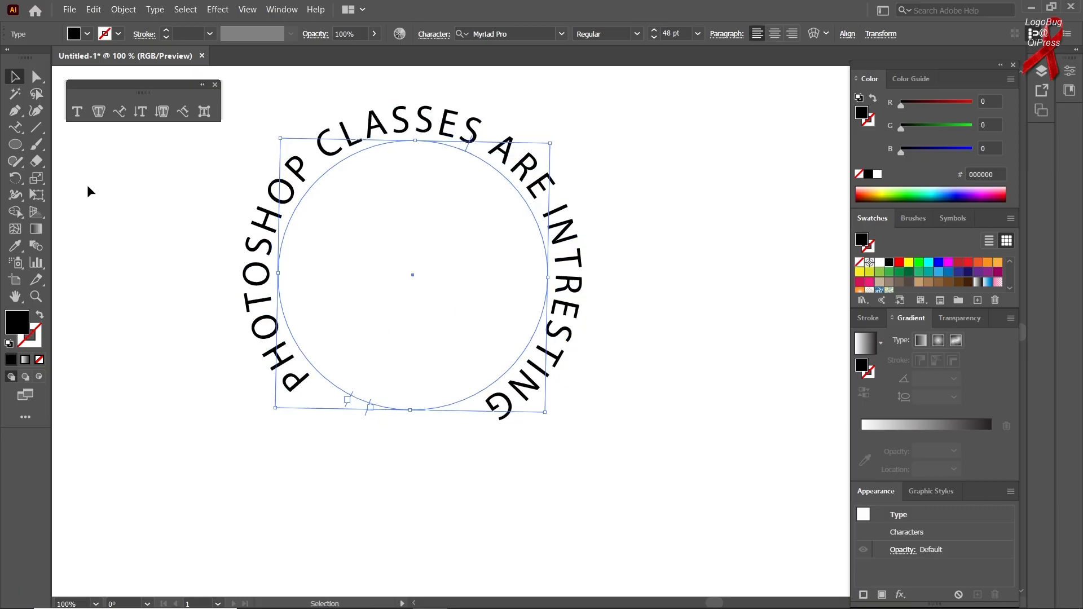
Review the Effect and Align to Path choices in the circle text's Type on a Path Options, keeping the current settings.
{"action": "double_click", "coordinate": [124, 115]}
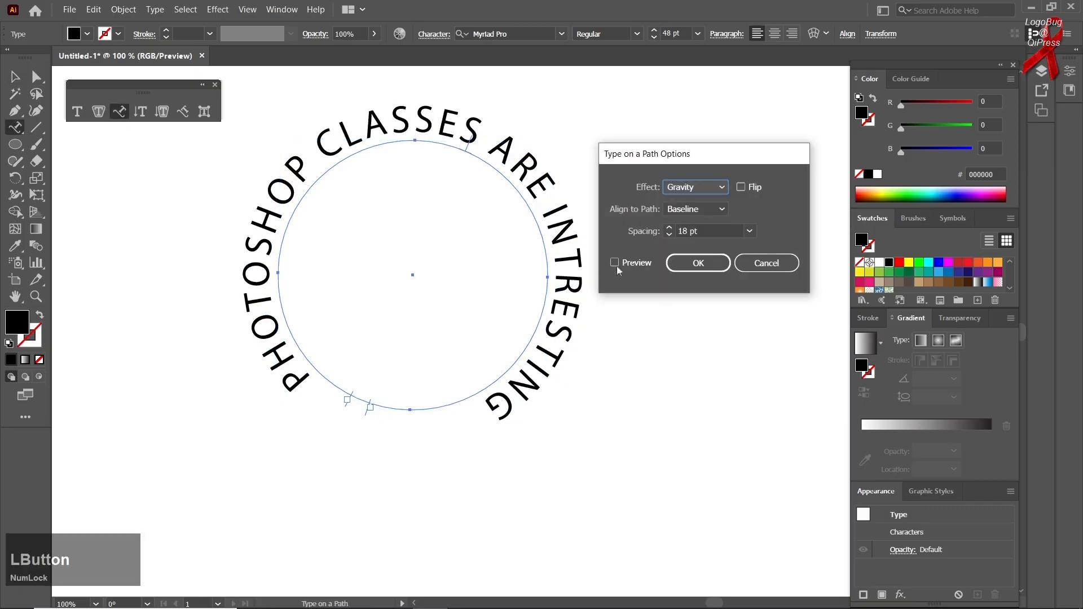
{"action": "left_click", "coordinate": [720, 214]}
{"action": "left_click", "coordinate": [705, 207]}
{"action": "left_click", "coordinate": [719, 190]}
{"action": "left_click", "coordinate": [704, 264]}
{"action": "left_click", "coordinate": [681, 260]}
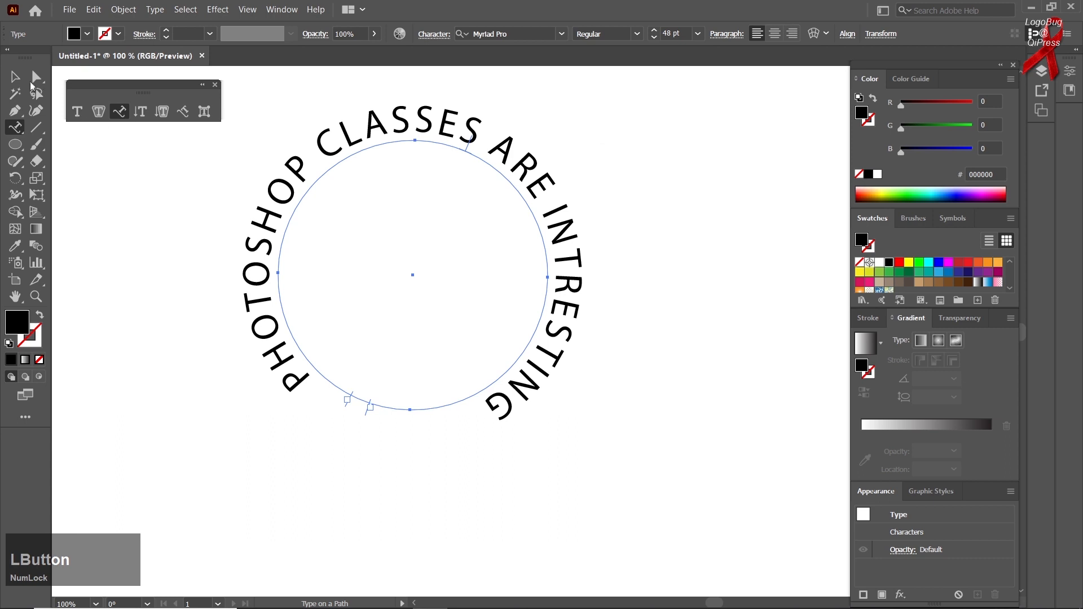
Move the circle text across the artboard and delete it.
{"action": "left_click", "coordinate": [16, 77]}
{"action": "left_click", "coordinate": [156, 269]}
{"action": "left_click_drag", "start_coordinate": [272, 192], "coordinate": [357, 285]}
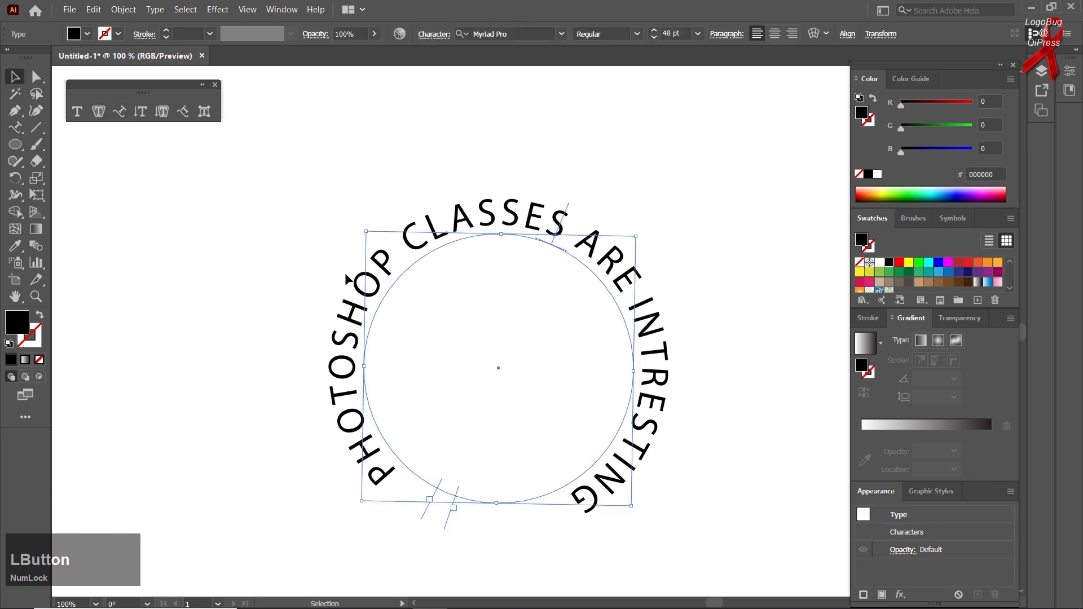
{"action": "key", "text": "Delete"}
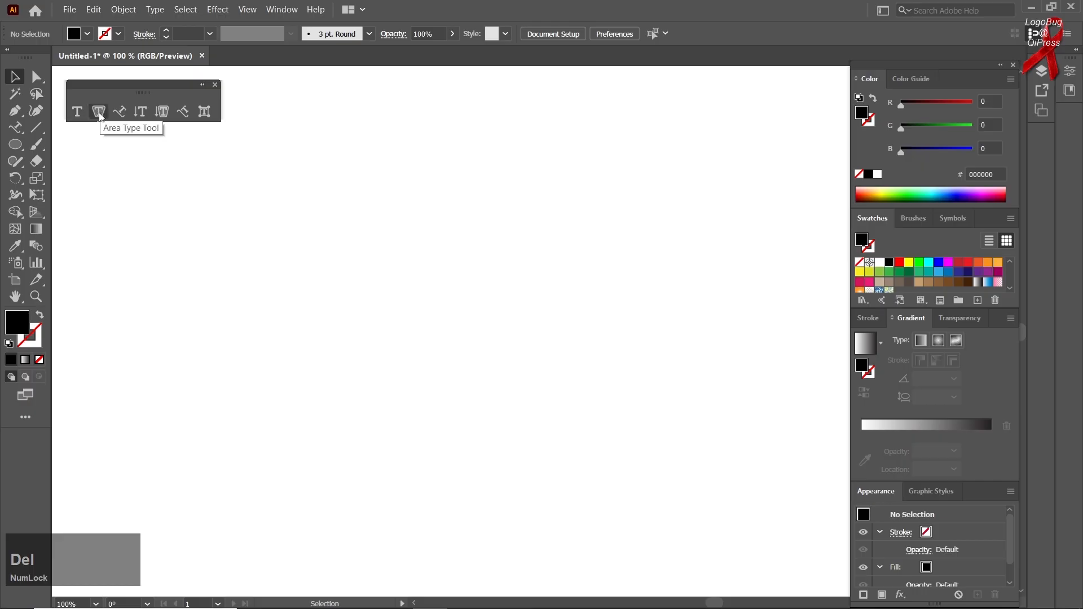
Create vertical point type on the empty artboard reading "GOOGLE CHROOM" with the Vertical Type tool.
{"action": "left_click", "coordinate": [78, 111]}
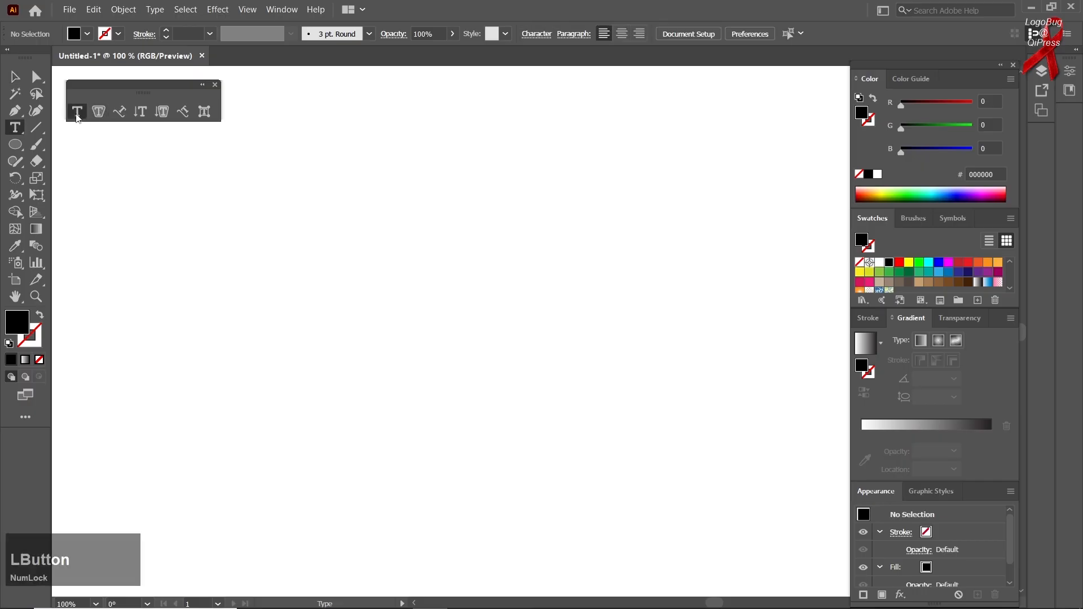
{"action": "left_click", "coordinate": [98, 112]}
{"action": "left_click", "coordinate": [140, 111]}
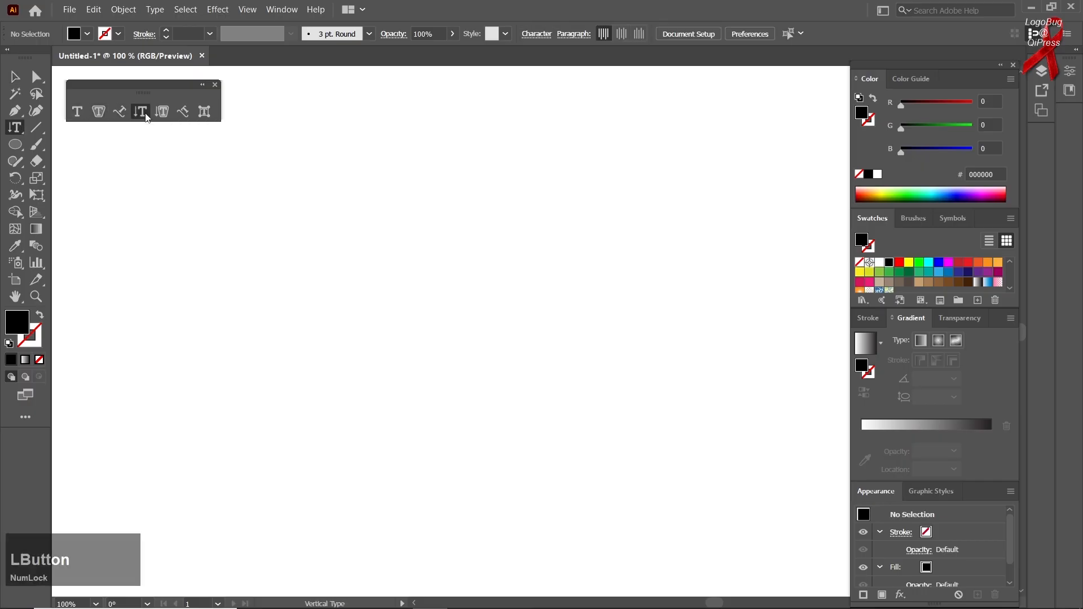
{"action": "right_click", "coordinate": [17, 79]}
{"action": "left_click", "coordinate": [146, 114]}
{"action": "left_click", "coordinate": [249, 181]}
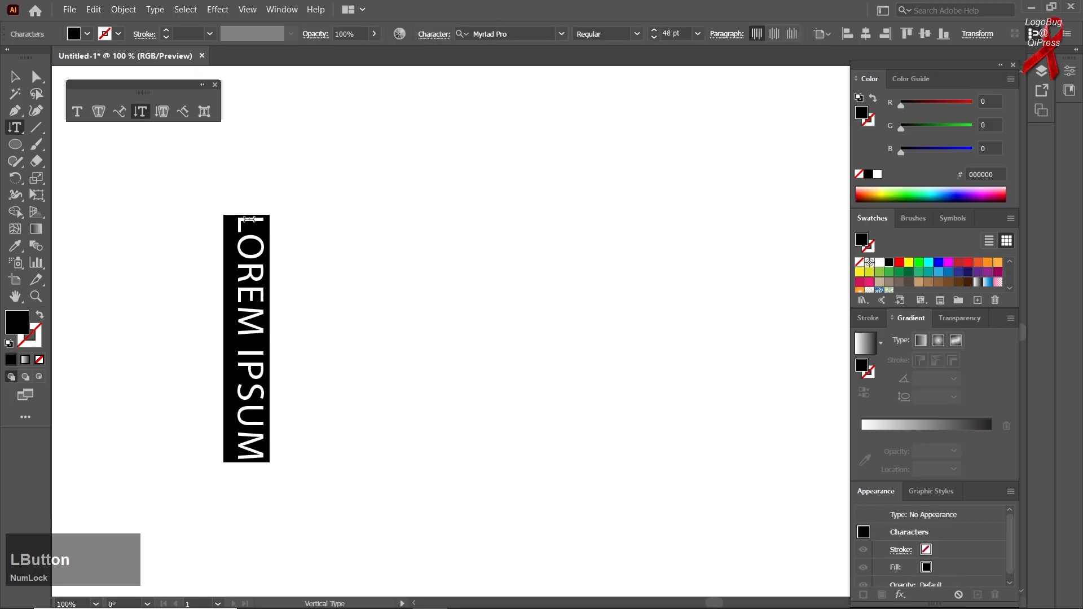
{"action": "key", "text": "BackSpace"}
{"action": "type", "text": "GOOGLE CHROOM"}
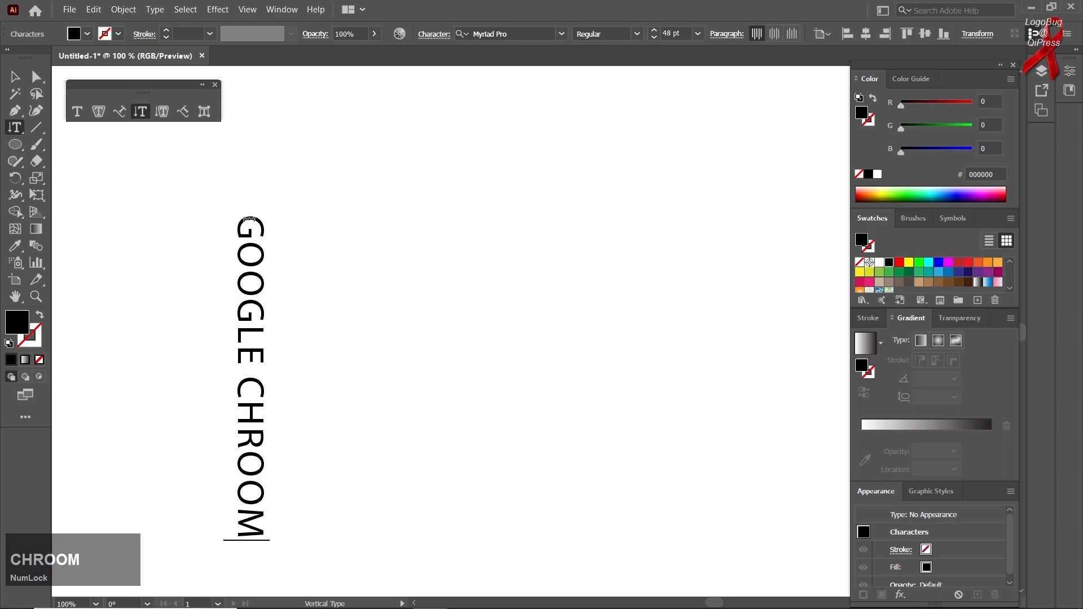
Clear all of the vertical text and delete the empty type object left behind.
{"action": "key", "text": "ctrl+a"}
{"action": "key", "text": "Delete"}
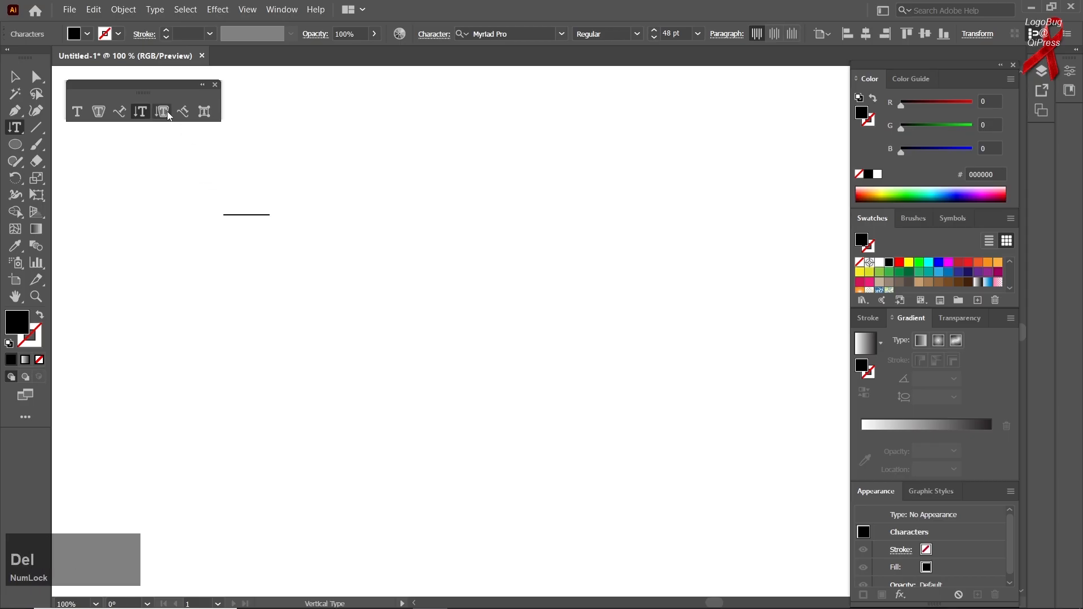
{"action": "left_click", "coordinate": [14, 78]}
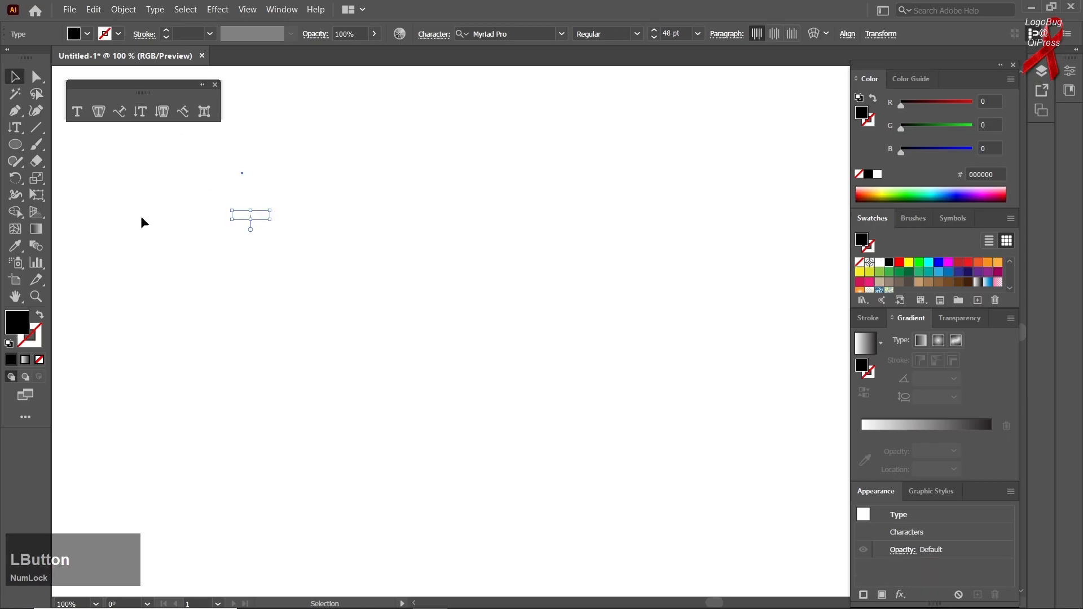
{"action": "key", "text": "Delete"}
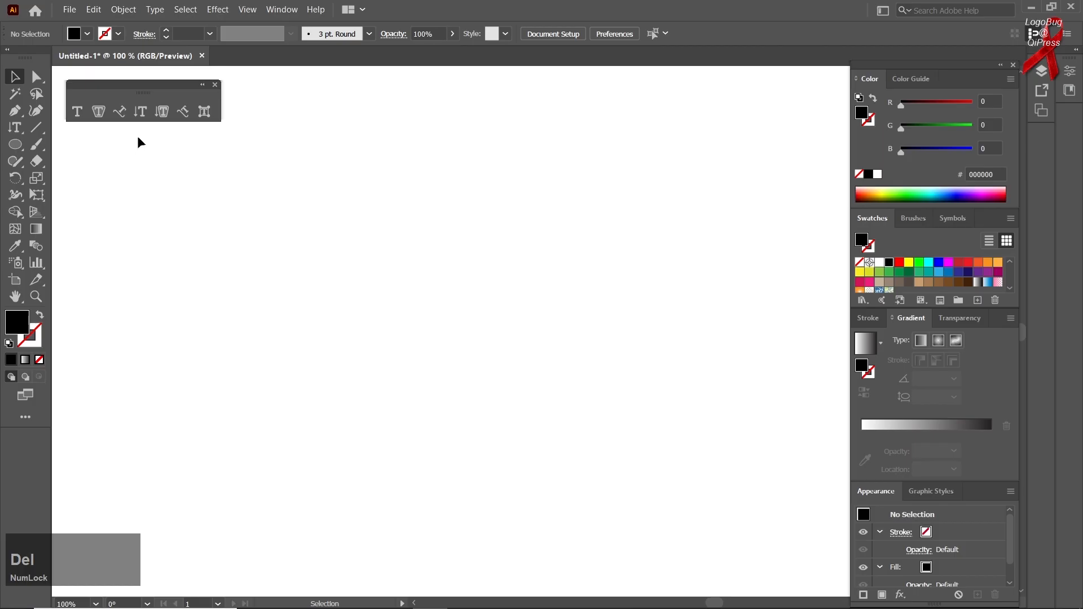
Try to start vertical area type on the empty artboard without a path.
{"action": "left_click", "coordinate": [169, 117]}
{"action": "left_click", "coordinate": [220, 248]}
{"action": "left_click", "coordinate": [677, 329]}
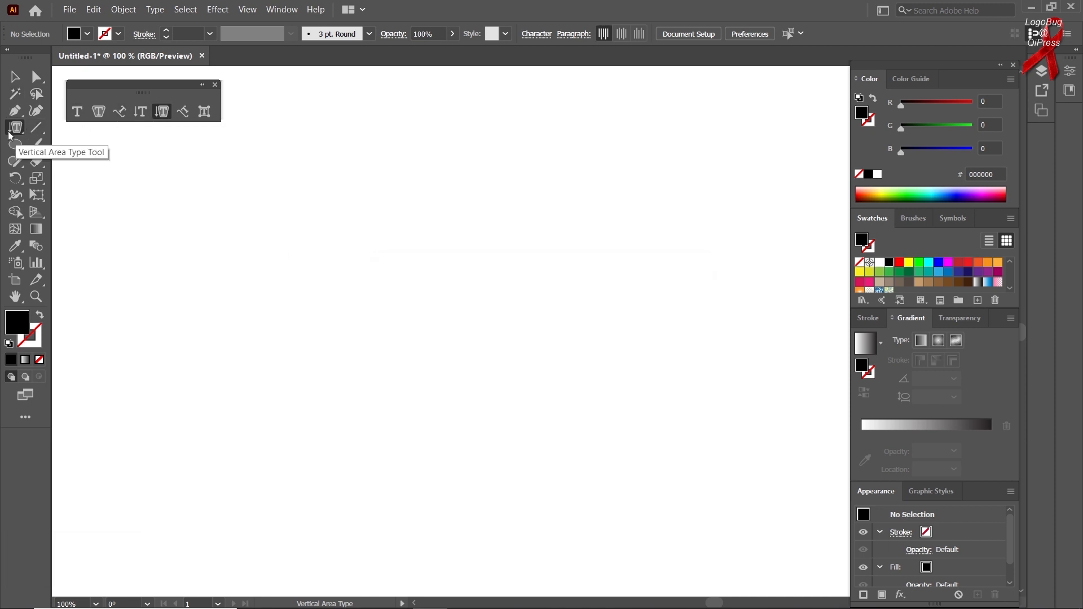
Draw an open arch with the Pen tool and swap its fill and stroke, leaving only a black outline.
{"action": "right_click", "coordinate": [15, 110]}
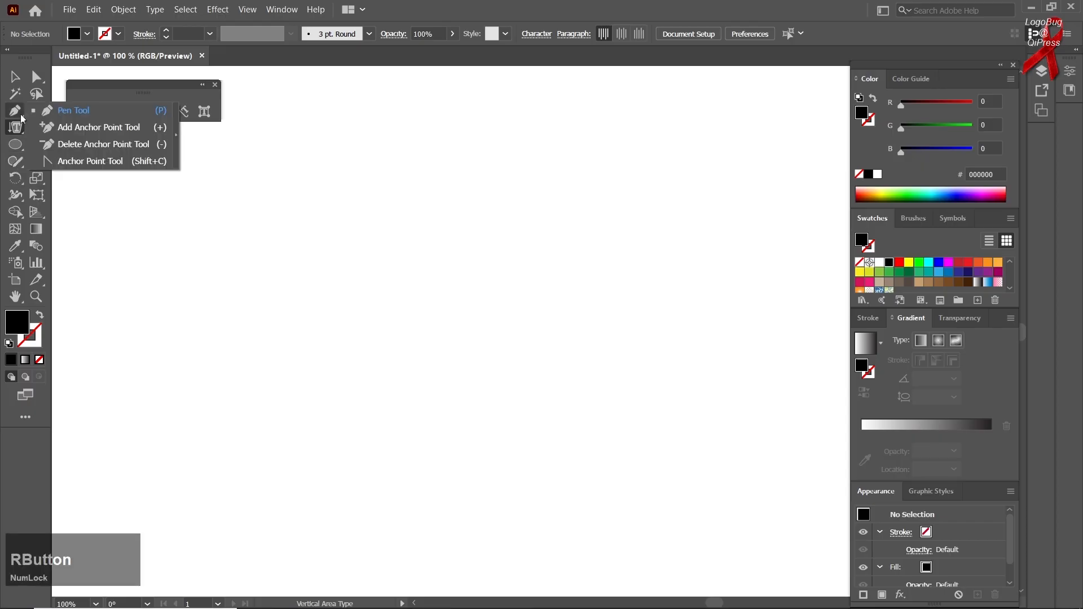
{"action": "left_click", "coordinate": [65, 110]}
{"action": "left_click", "coordinate": [216, 311]}
{"action": "left_click_drag", "start_coordinate": [523, 311], "coordinate": [701, 507]}
{"action": "left_click", "coordinate": [14, 75]}
{"action": "left_click", "coordinate": [40, 316]}
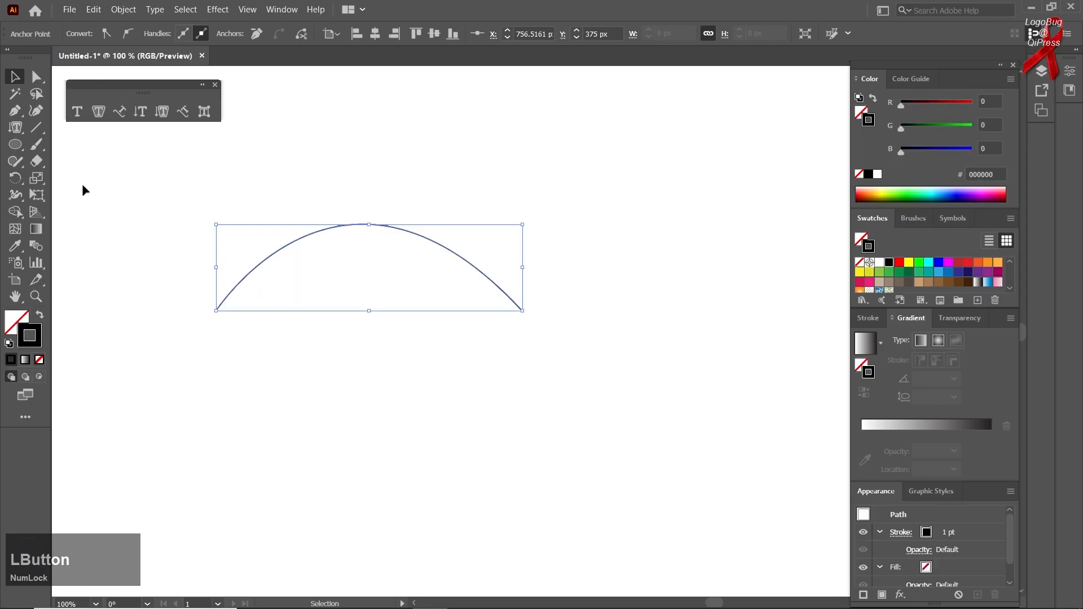
Turn the arch into a vertical area type container and enter "FDSAFSDFDSFSD" in it.
{"action": "left_click", "coordinate": [161, 111]}
{"action": "left_click", "coordinate": [331, 229]}
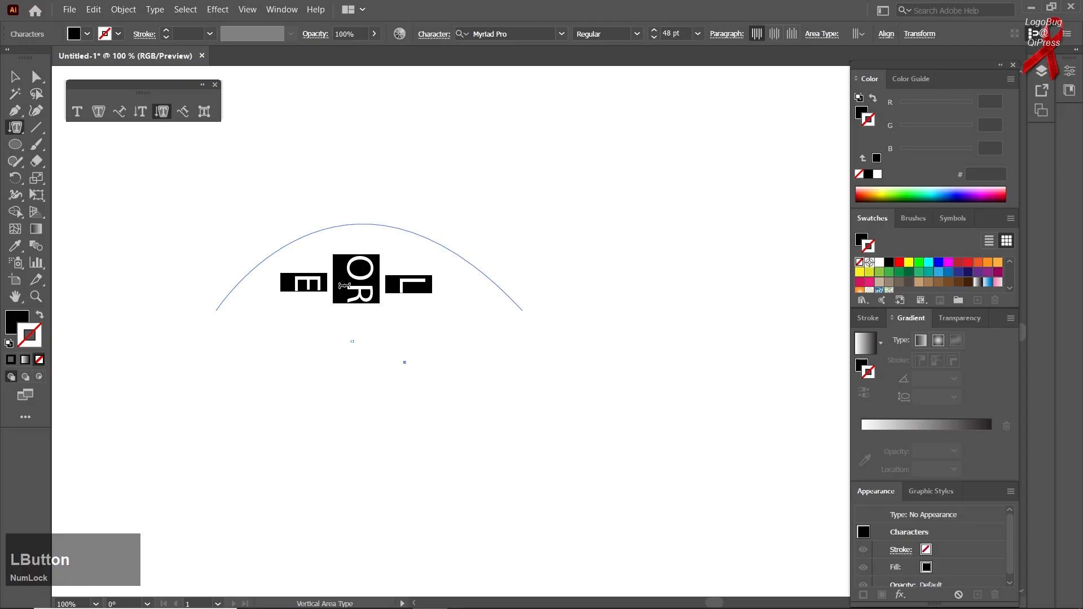
{"action": "type", "text": "FDSAFSDFDSFSD"}
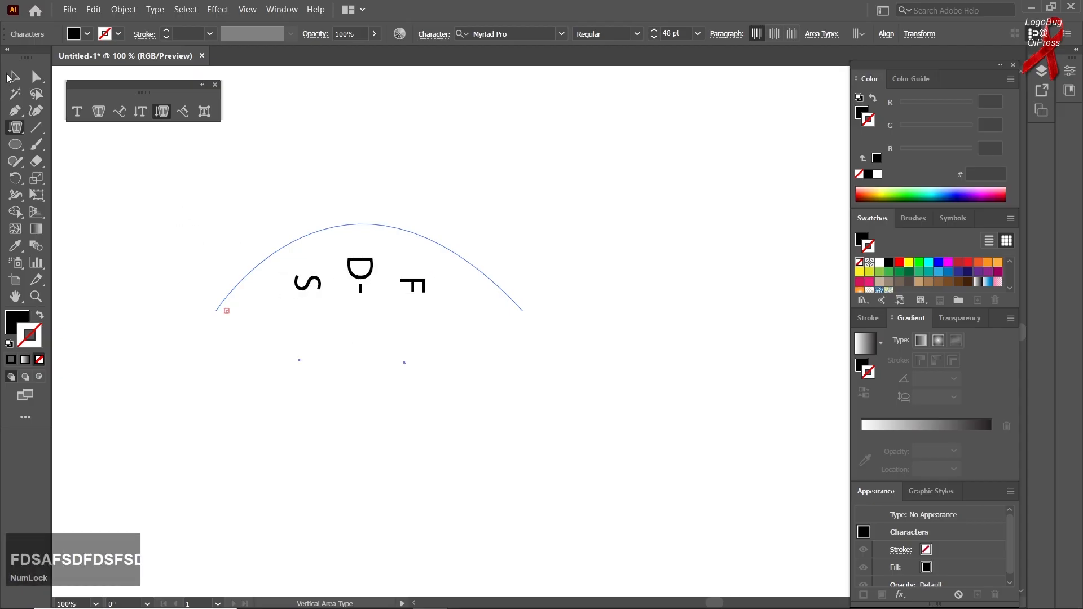
Select the arch's vertical area type, enlarge its frame from a corner, and delete it.
{"action": "left_click", "coordinate": [14, 77]}
{"action": "left_click", "coordinate": [174, 262]}
{"action": "left_click", "coordinate": [390, 269]}
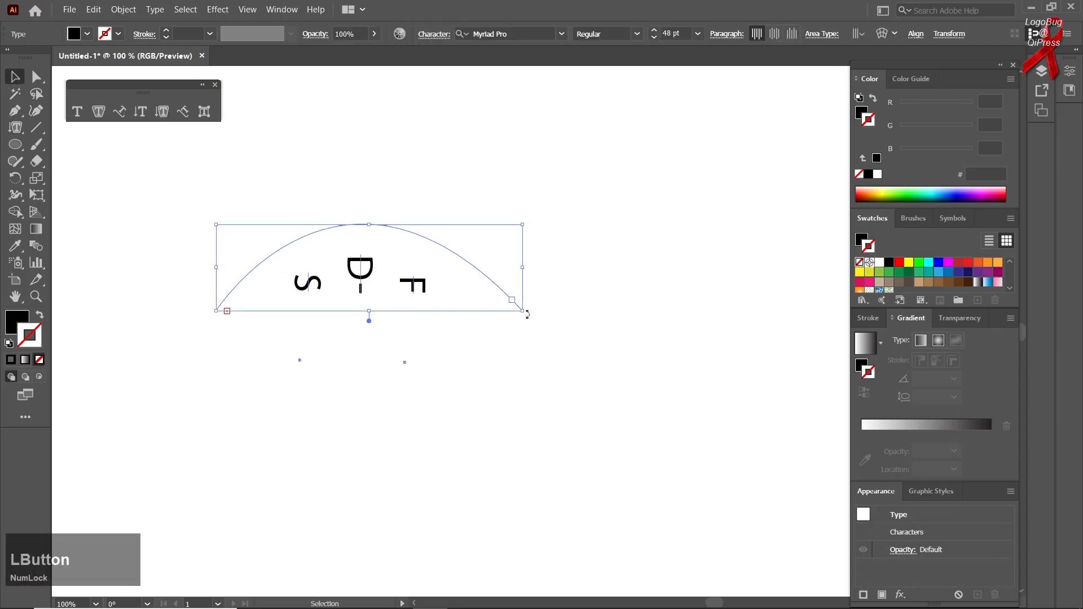
{"action": "left_click_drag", "start_coordinate": [522, 312], "coordinate": [688, 465]}
{"action": "key", "text": "Delete"}
Draw a wide rounded rectangle and swap its fill and stroke, leaving only a black outline.
{"action": "right_click", "coordinate": [16, 145]}
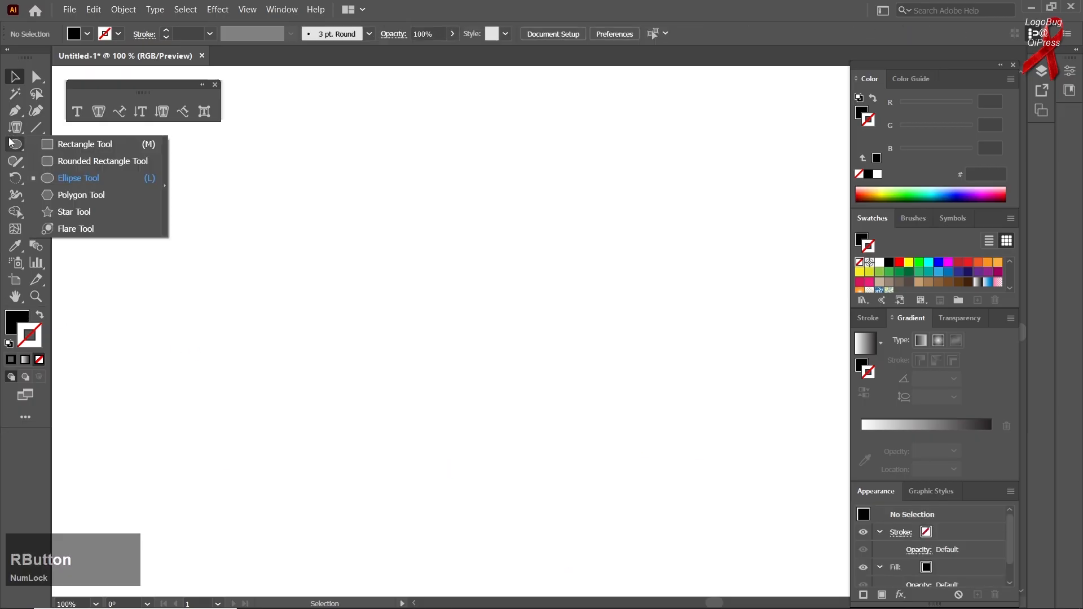
{"action": "left_click", "coordinate": [103, 161]}
{"action": "left_click_drag", "start_coordinate": [241, 264], "coordinate": [623, 495]}
{"action": "left_click", "coordinate": [39, 314]}
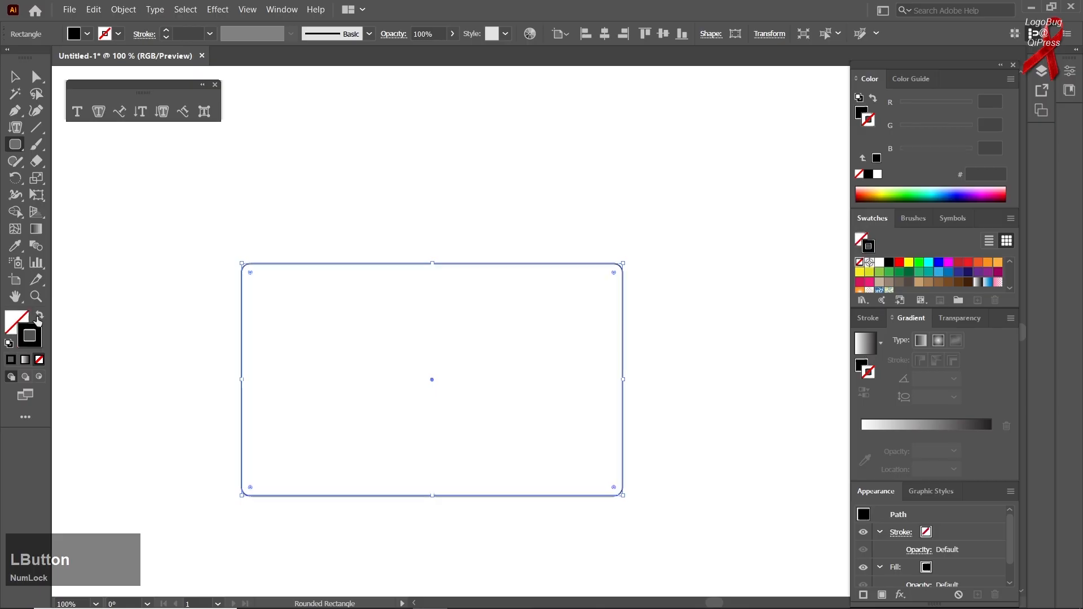
Fill the rounded rectangle with placeholder text using the Vertical Area Type tool, and delete the resulting type object.
{"action": "left_click", "coordinate": [162, 112]}
{"action": "left_click", "coordinate": [346, 263]}
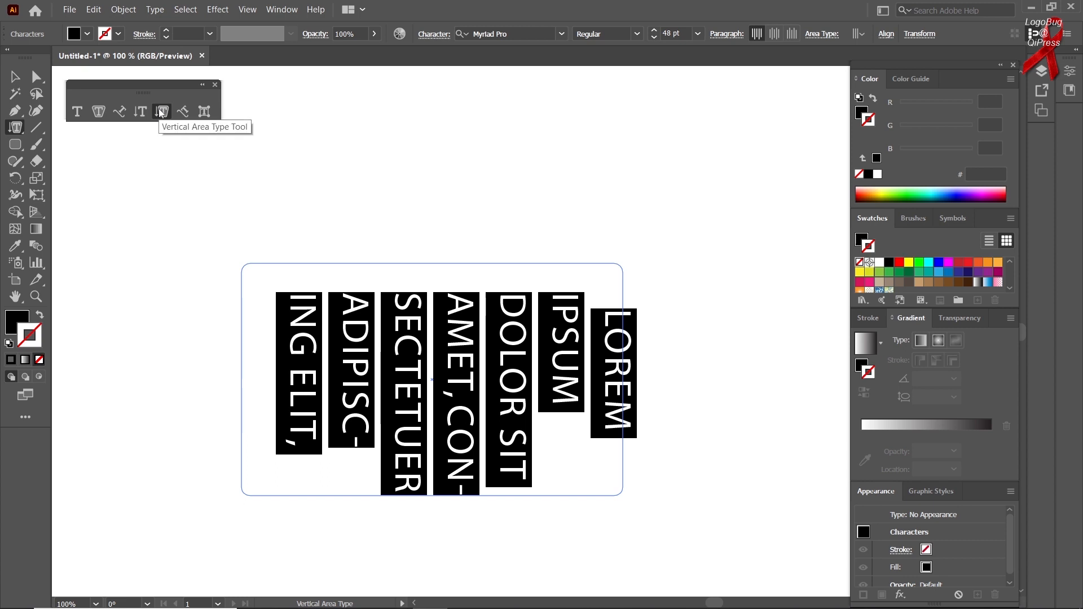
{"action": "left_click", "coordinate": [14, 76]}
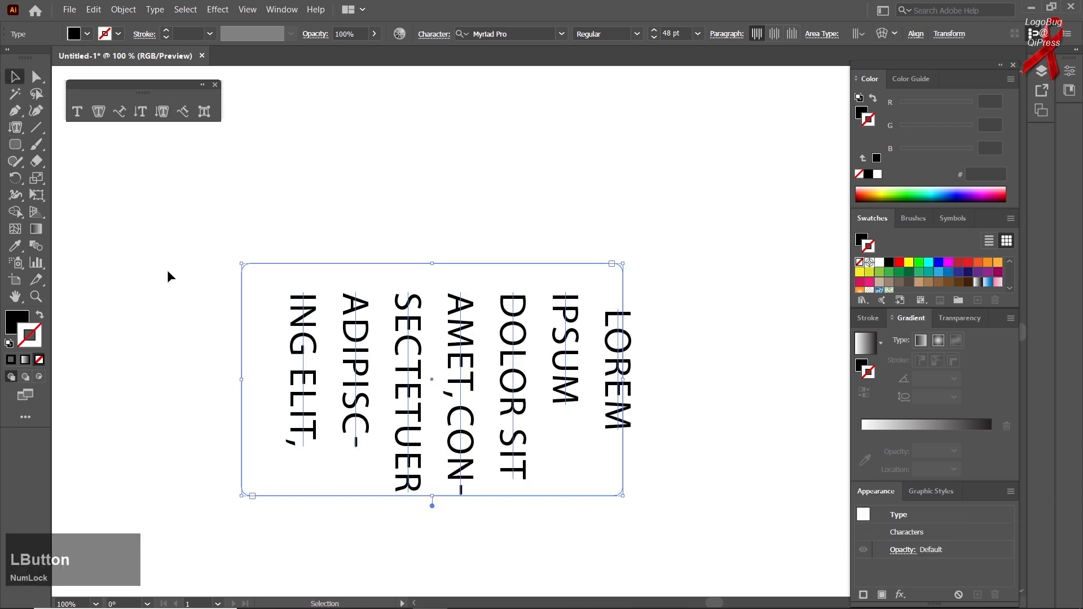
{"action": "key", "text": "Delete"}
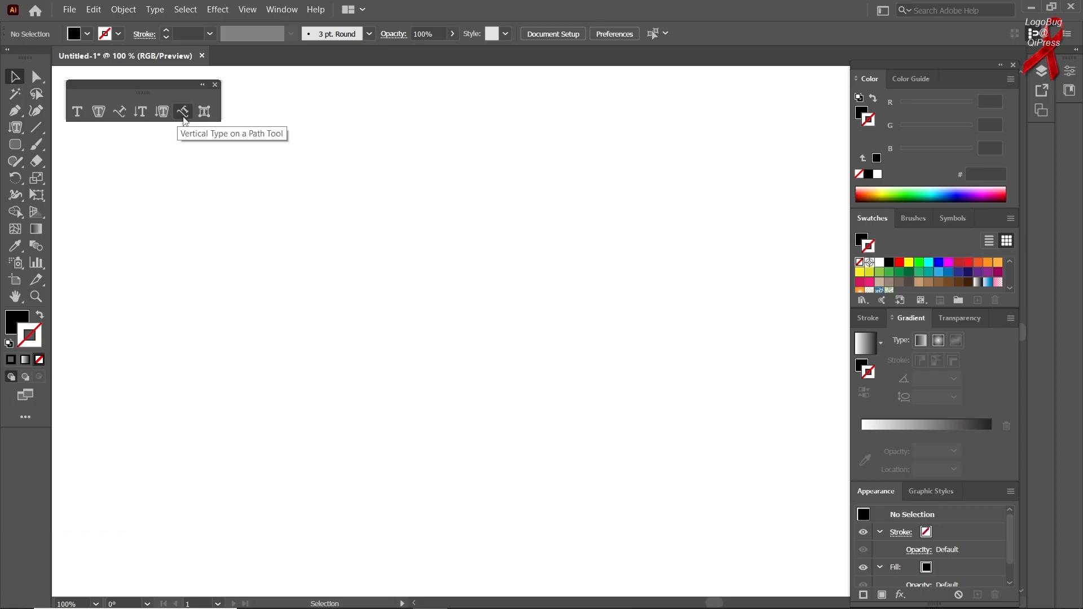
Draw a closed, curved free-form shape with the Pen tool and swap its fill and stroke, leaving only a black outline.
{"action": "right_click", "coordinate": [14, 110]}
{"action": "left_click", "coordinate": [62, 109]}
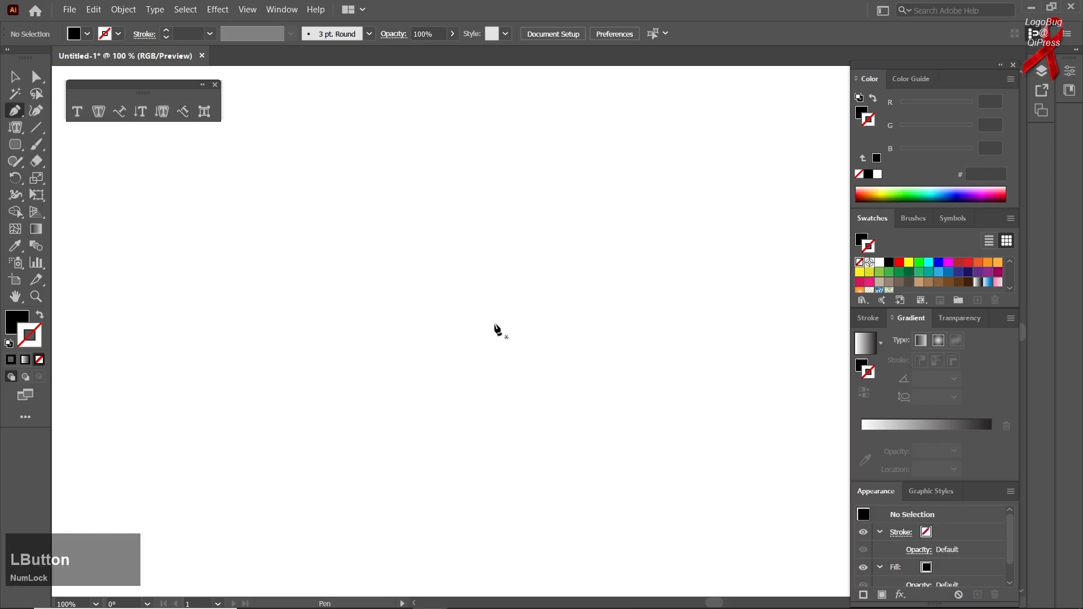
{"action": "left_click_drag", "start_coordinate": [451, 206], "coordinate": [430, 249]}
{"action": "left_click_drag", "start_coordinate": [252, 287], "coordinate": [222, 336]}
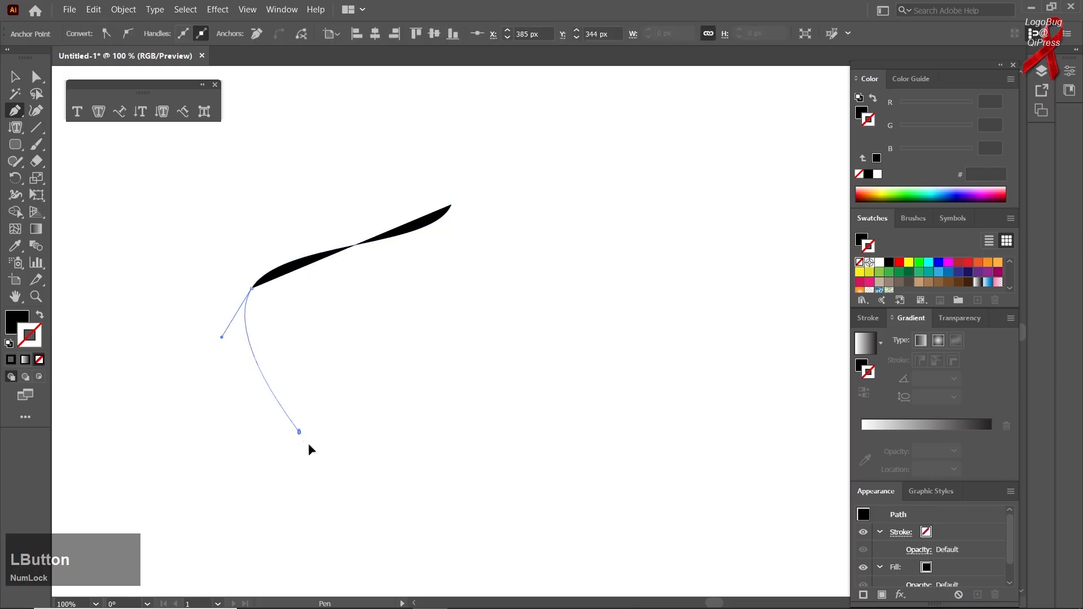
{"action": "left_click_drag", "start_coordinate": [309, 446], "coordinate": [408, 472]}
{"action": "left_click_drag", "start_coordinate": [648, 350], "coordinate": [670, 270]}
{"action": "left_click_drag", "start_coordinate": [451, 206], "coordinate": [411, 230]}
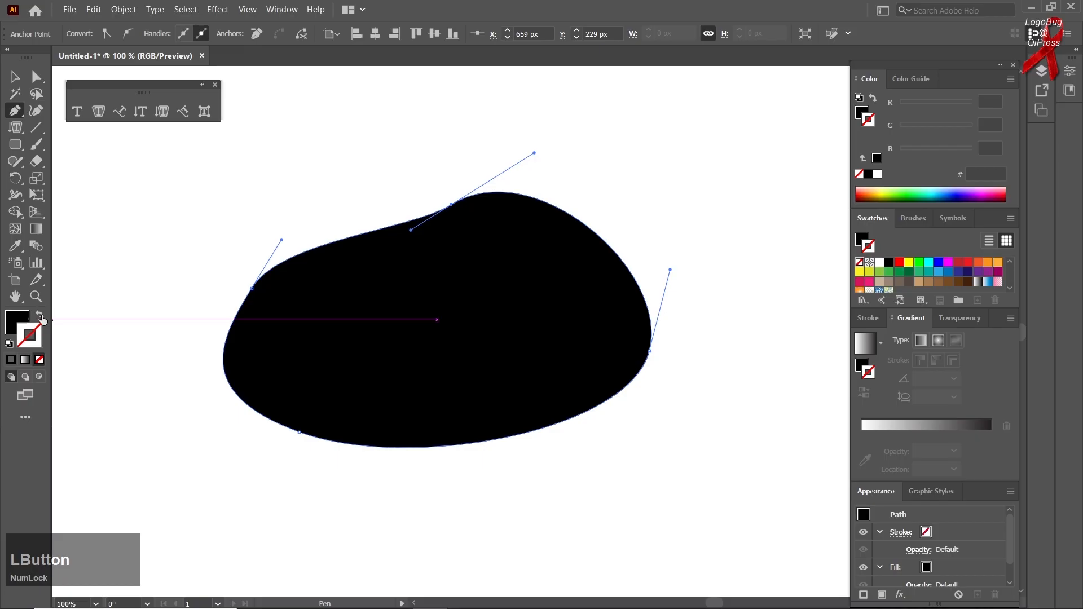
{"action": "left_click", "coordinate": [40, 316]}
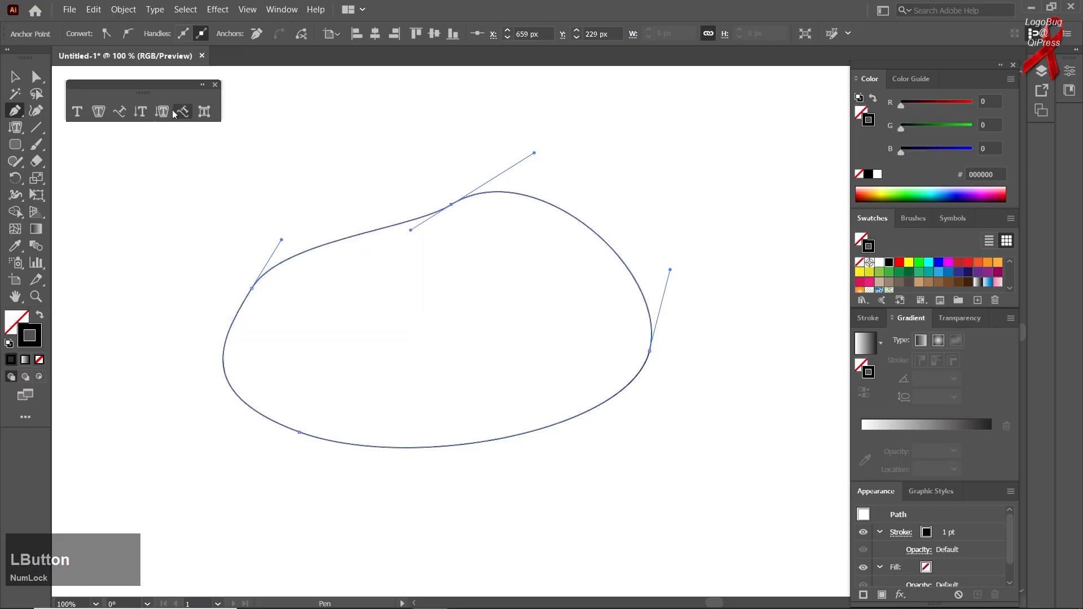
Run placeholder text along the curved free-form shape with the Vertical Type on a Path tool, and delete the resulting type object.
{"action": "key", "text": "v"}
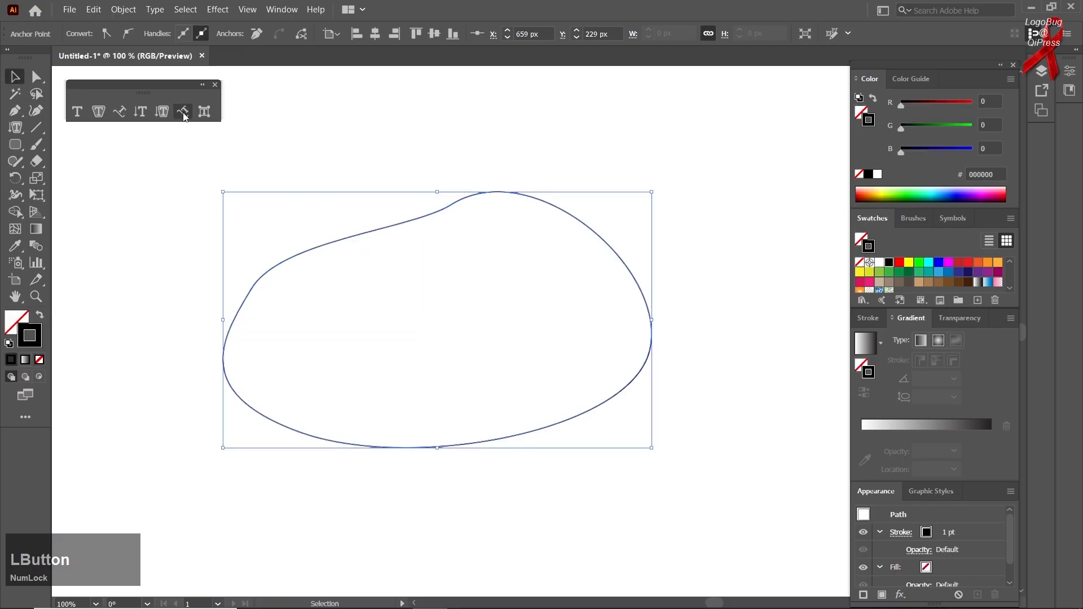
{"action": "left_click", "coordinate": [183, 113]}
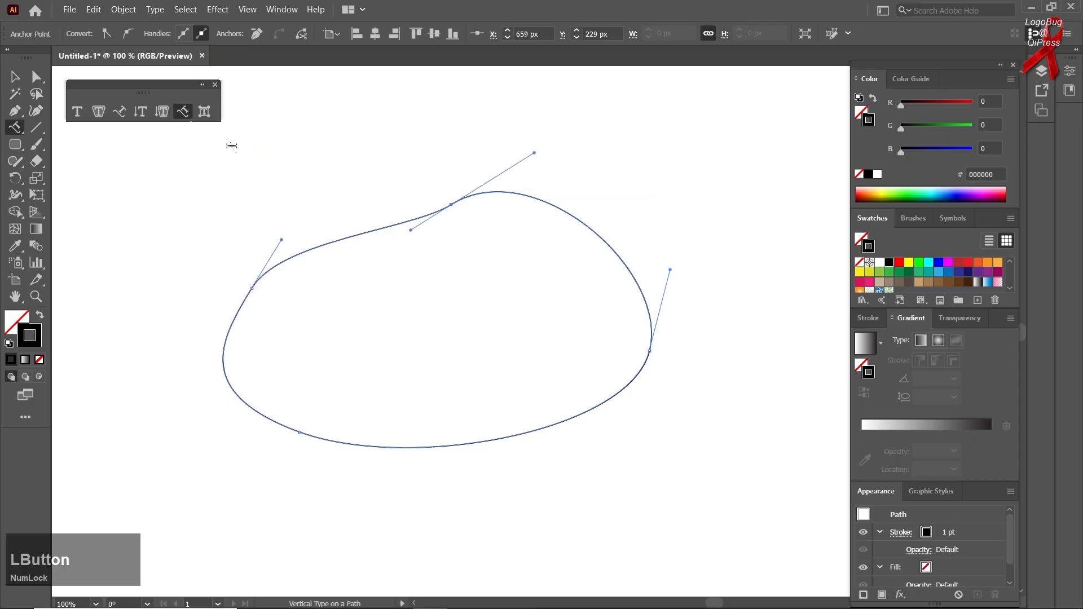
{"action": "left_click", "coordinate": [381, 229]}
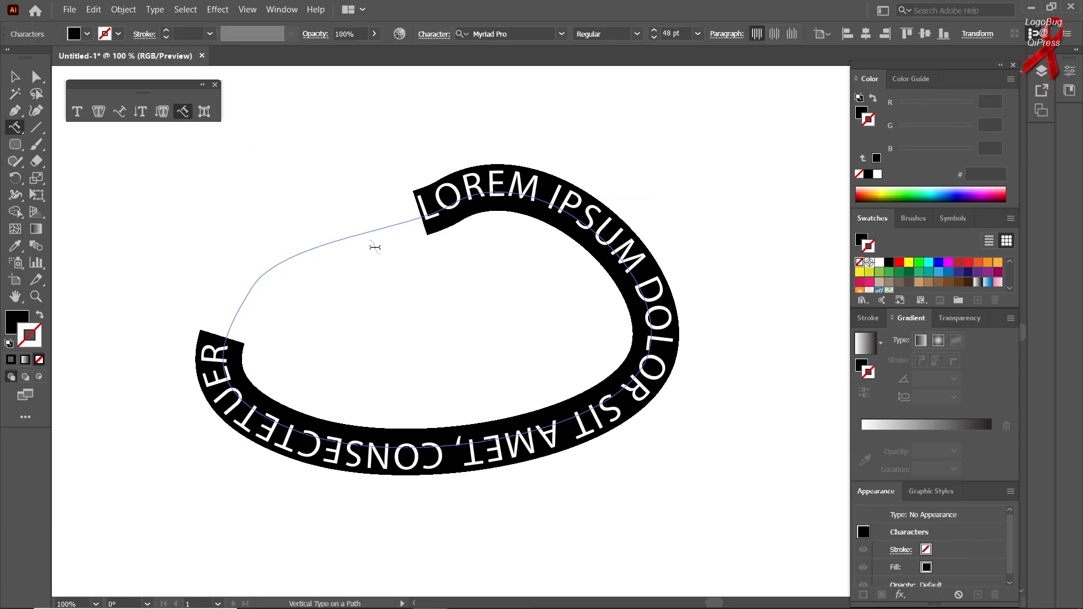
{"action": "left_click", "coordinate": [12, 76]}
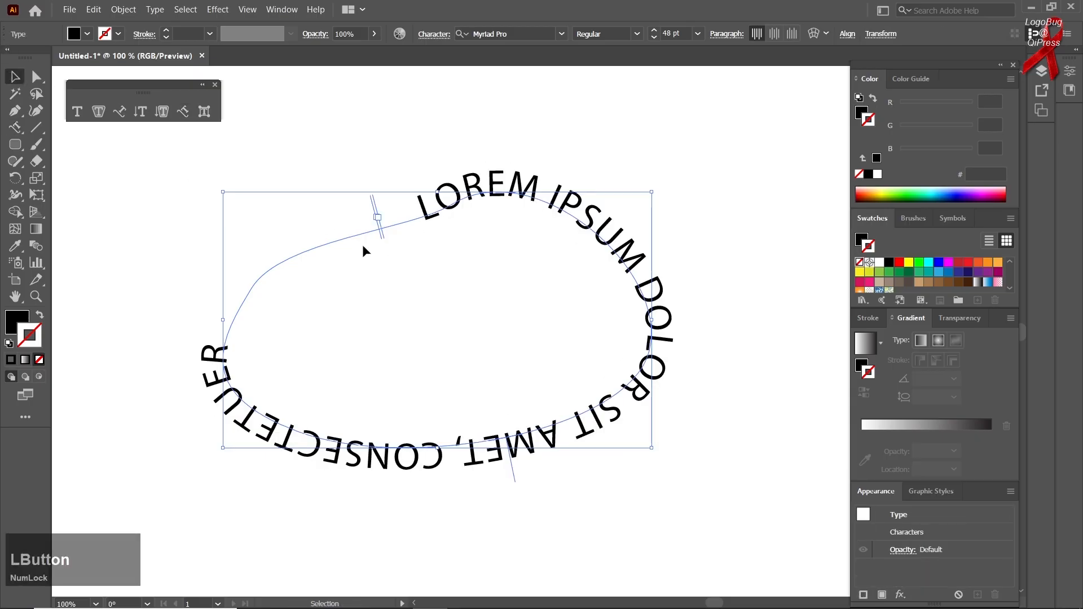
{"action": "key", "text": "Delete"}
Add the point text "GOOGLE CHROOM" on the empty artboard with the Type tool and enlarge it from a corner.
{"action": "left_click", "coordinate": [206, 116]}
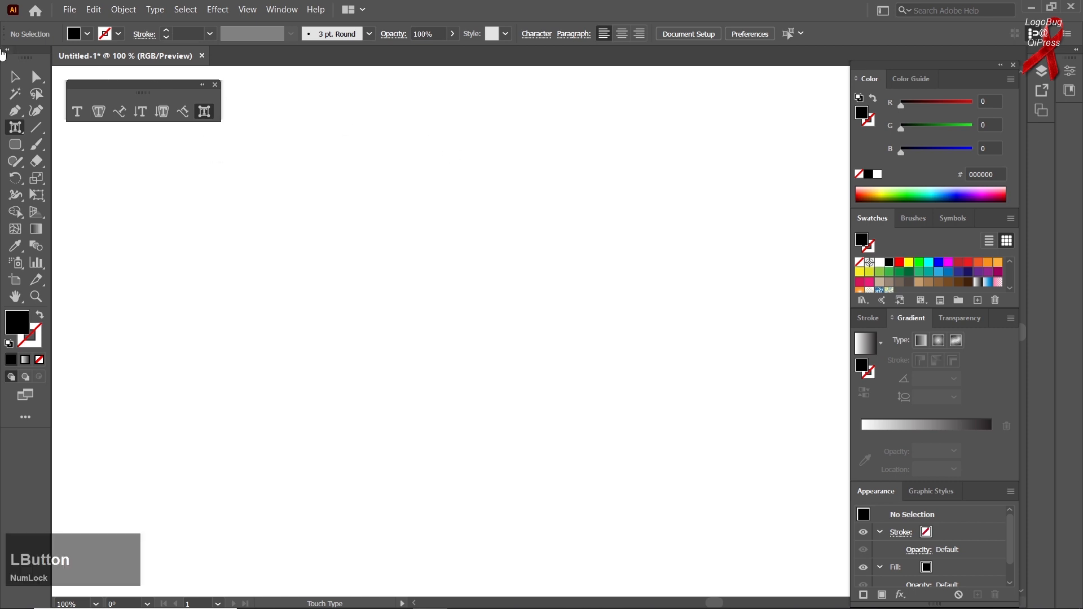
{"action": "left_click", "coordinate": [16, 76]}
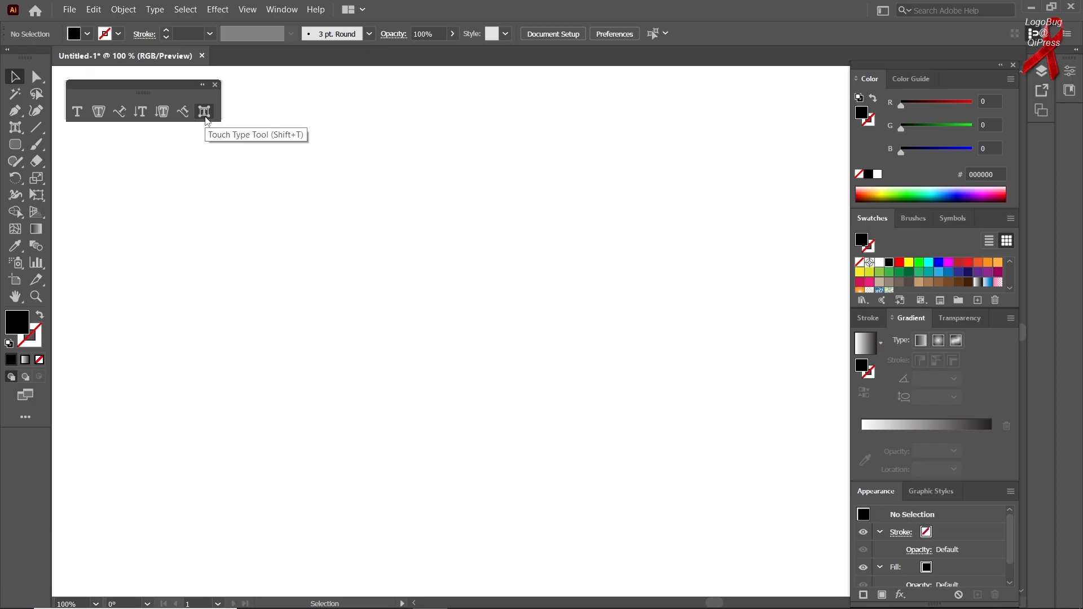
{"action": "right_click", "coordinate": [15, 127]}
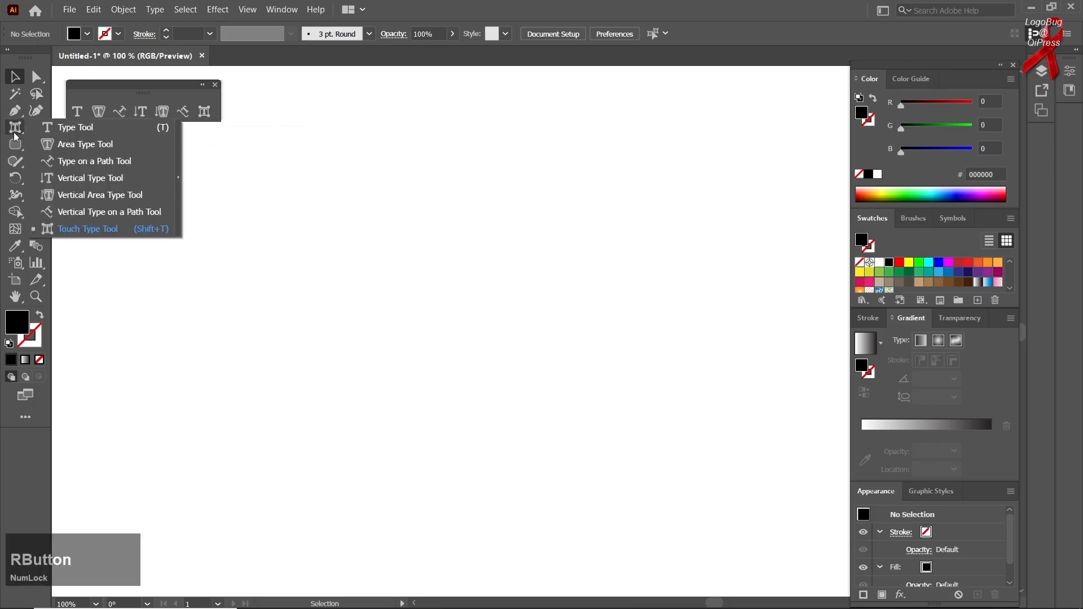
{"action": "left_click", "coordinate": [77, 111]}
{"action": "left_click", "coordinate": [254, 306]}
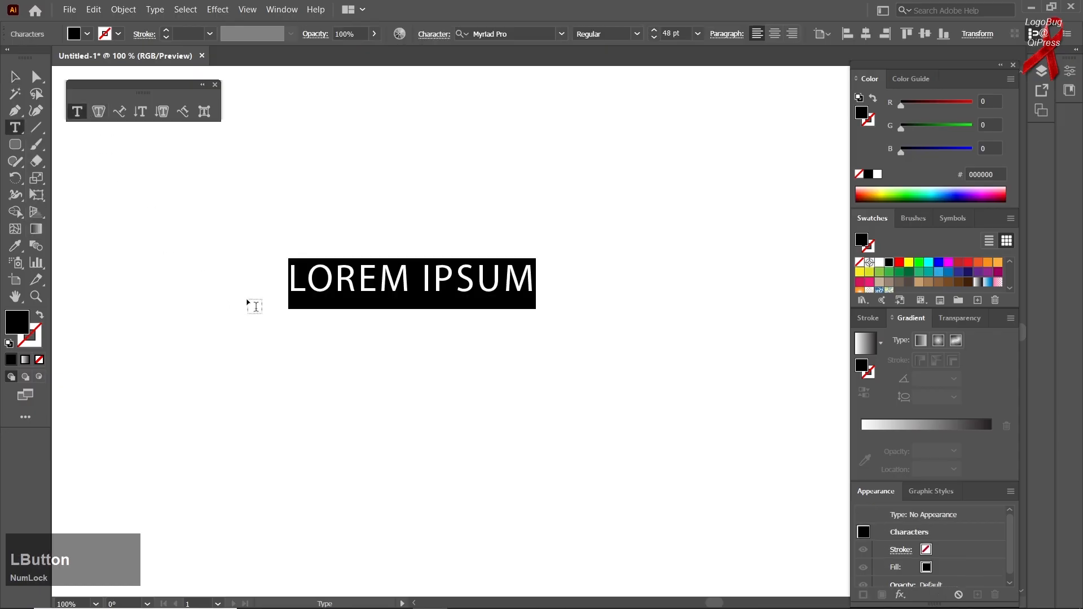
{"action": "type", "text": "GOOGLE CH"}
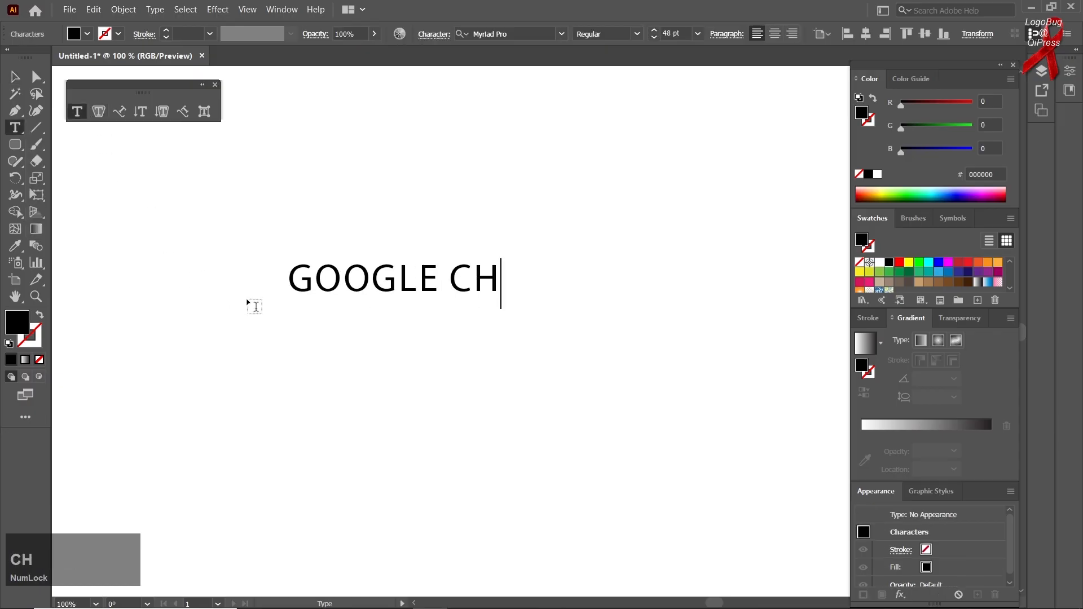
{"action": "type", "text": "ROOM"}
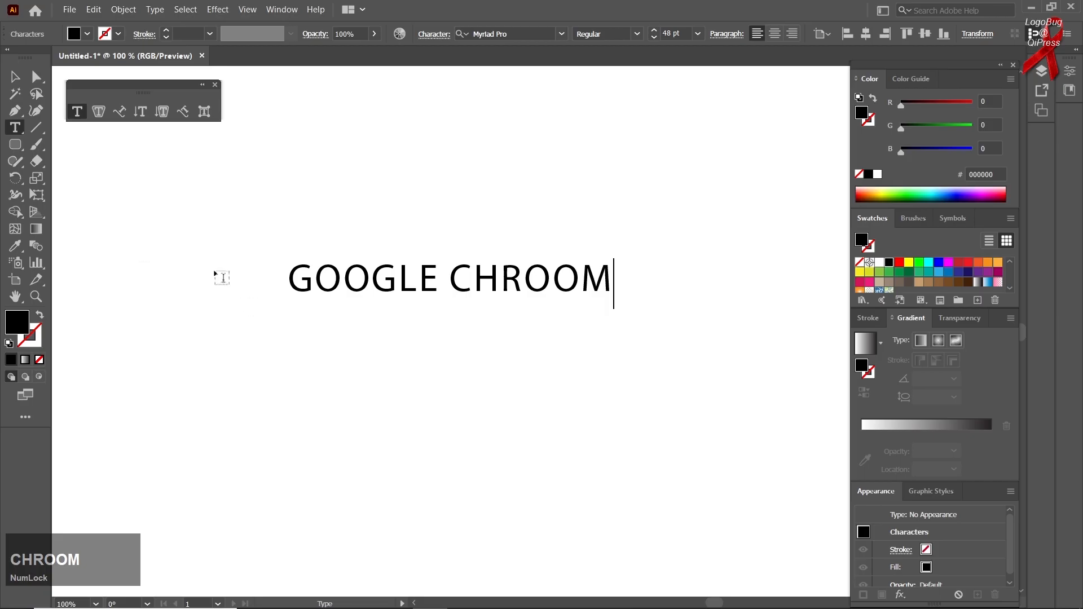
{"action": "left_click", "coordinate": [16, 75]}
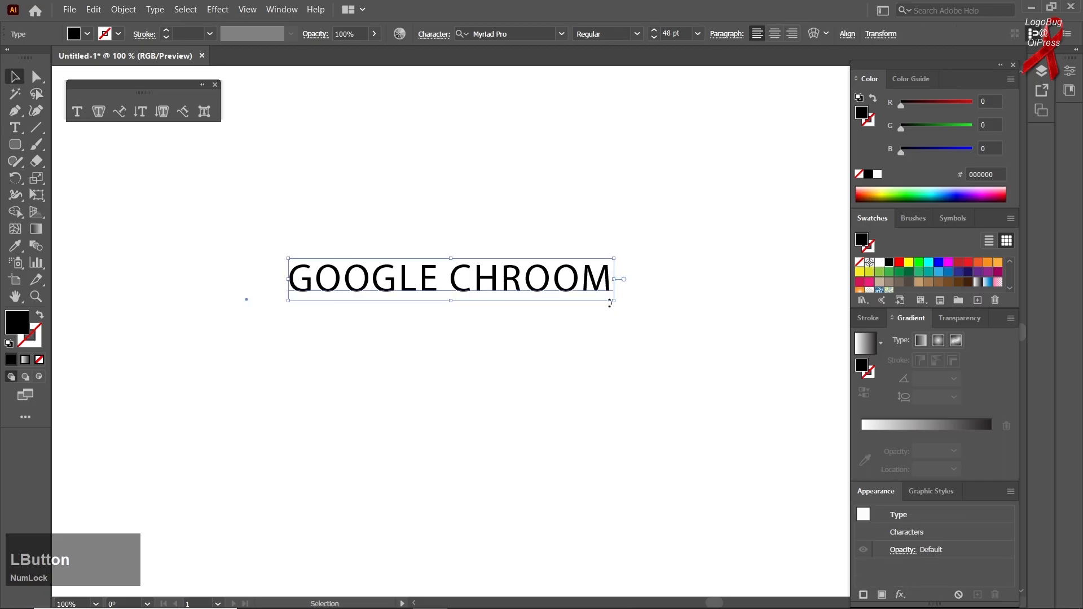
{"action": "left_click_drag", "start_coordinate": [613, 305], "coordinate": [753, 421]}
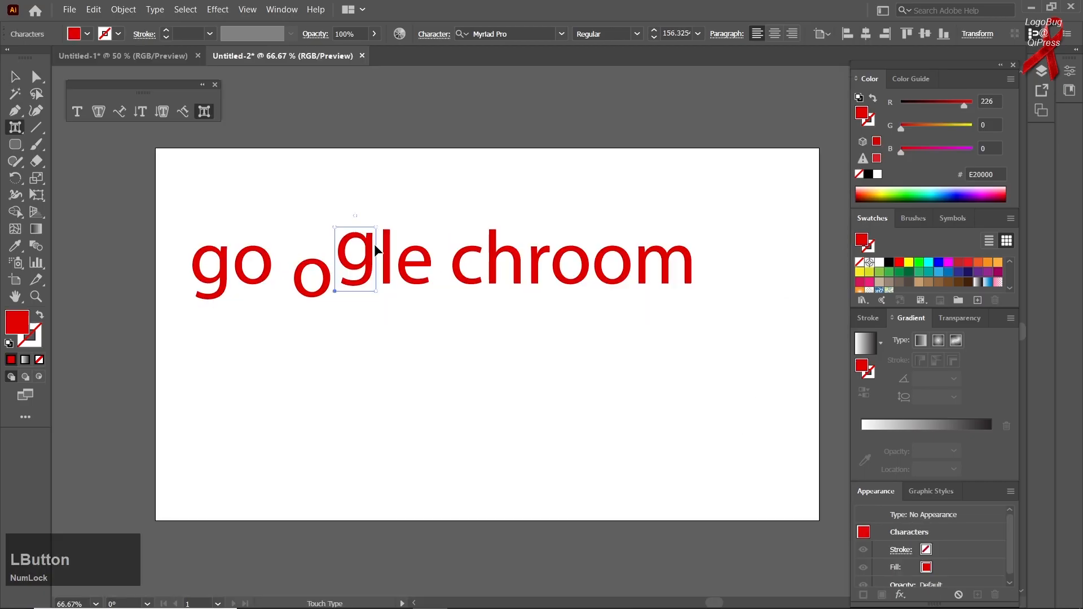
Shift the second g and first o of the red "google chroom" text with the Touch Type tool, and undo the letter edits.
{"action": "left_click_drag", "start_coordinate": [374, 244], "coordinate": [382, 249]}
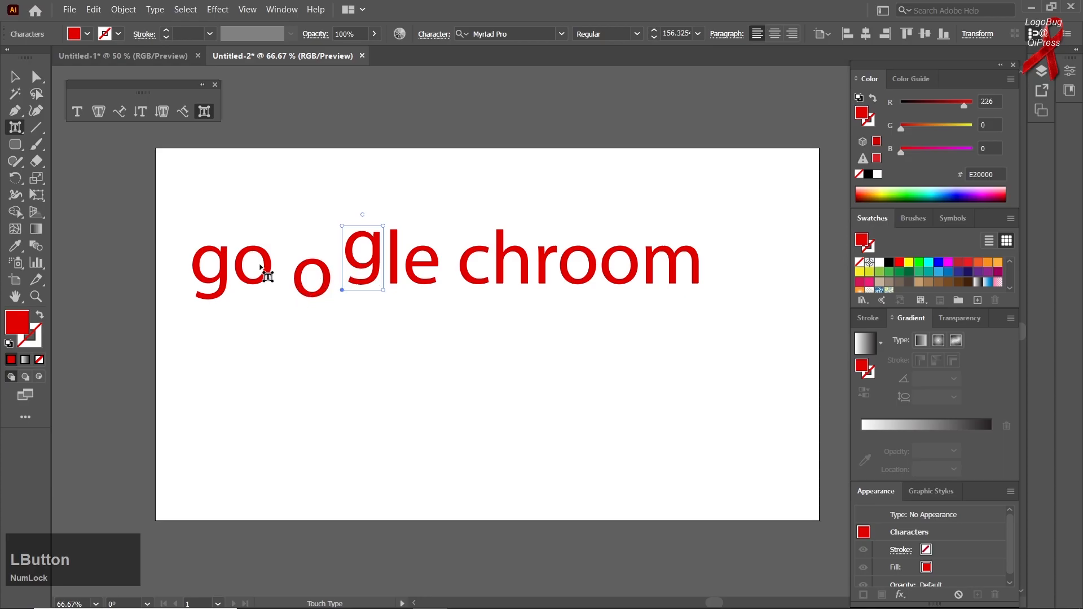
{"action": "left_click_drag", "start_coordinate": [268, 273], "coordinate": [271, 259]}
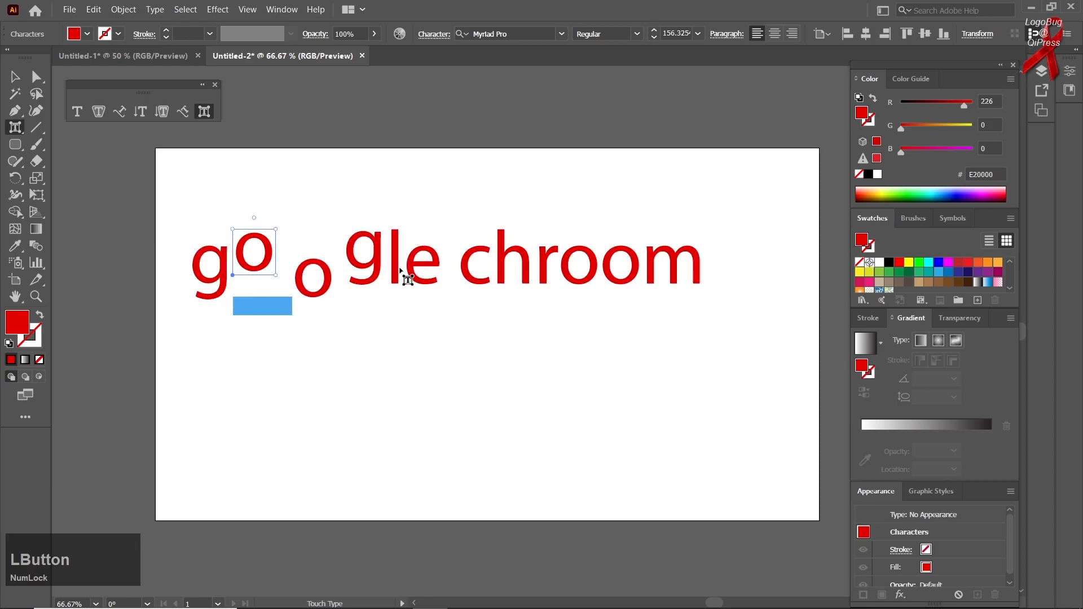
{"action": "key", "text": "ctrl+alt"}
{"action": "key", "text": "ctrl+z"}
{"action": "key", "text": "ctrl+z"}
{"action": "key", "text": "ctrl+z"}
{"action": "key", "text": "ctrl+z"}
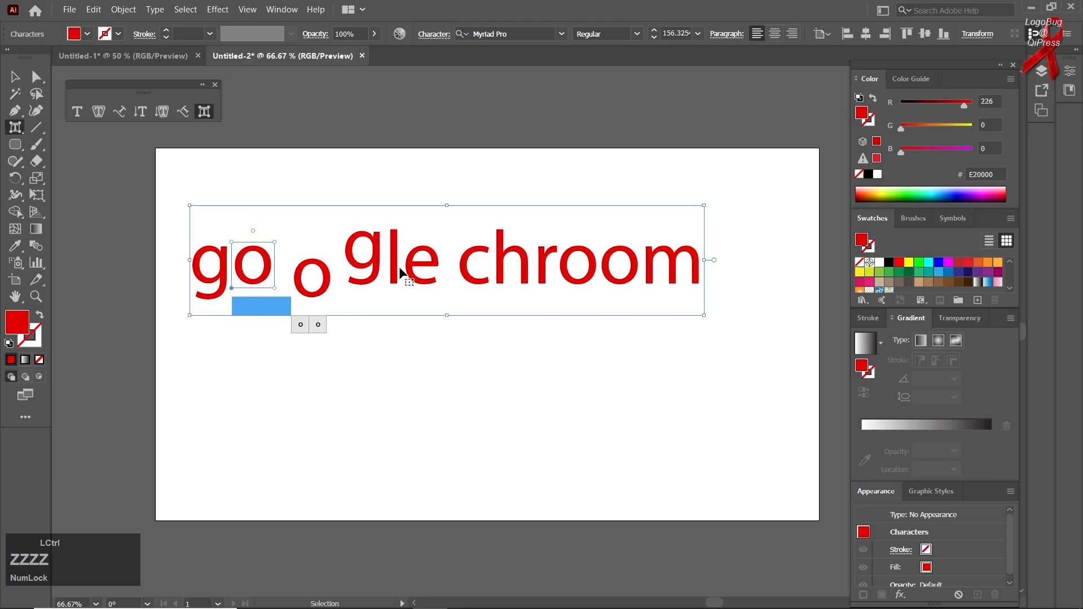
{"action": "key", "text": "ctrl+z"}
Raise the second o of "google" slightly above the baseline with the Touch Type tool, and reselect the whole text object.
{"action": "left_click", "coordinate": [304, 274]}
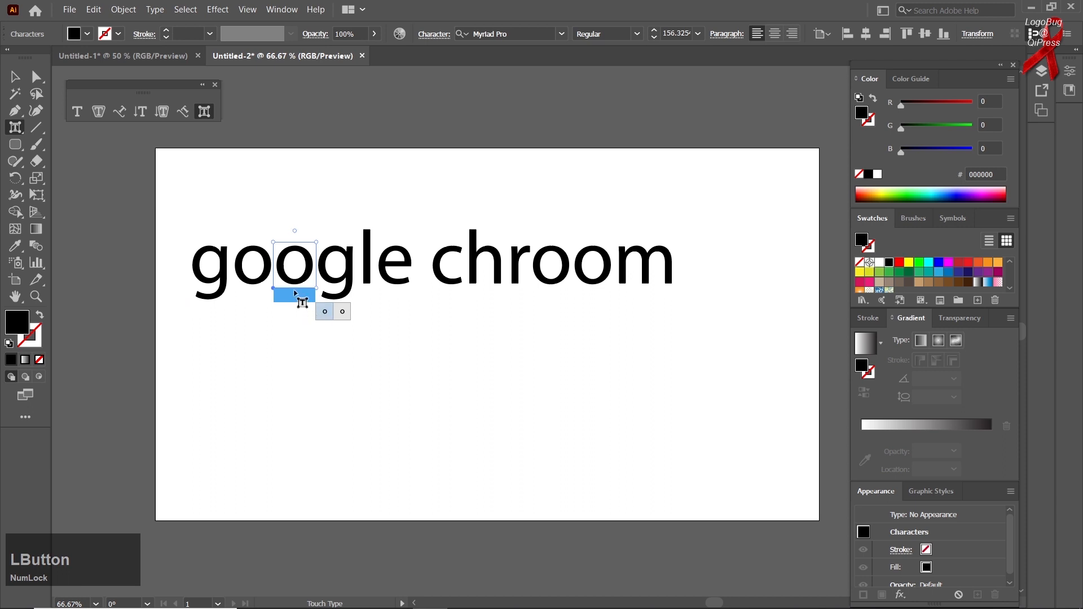
{"action": "left_click_drag", "start_coordinate": [294, 292], "coordinate": [294, 286]}
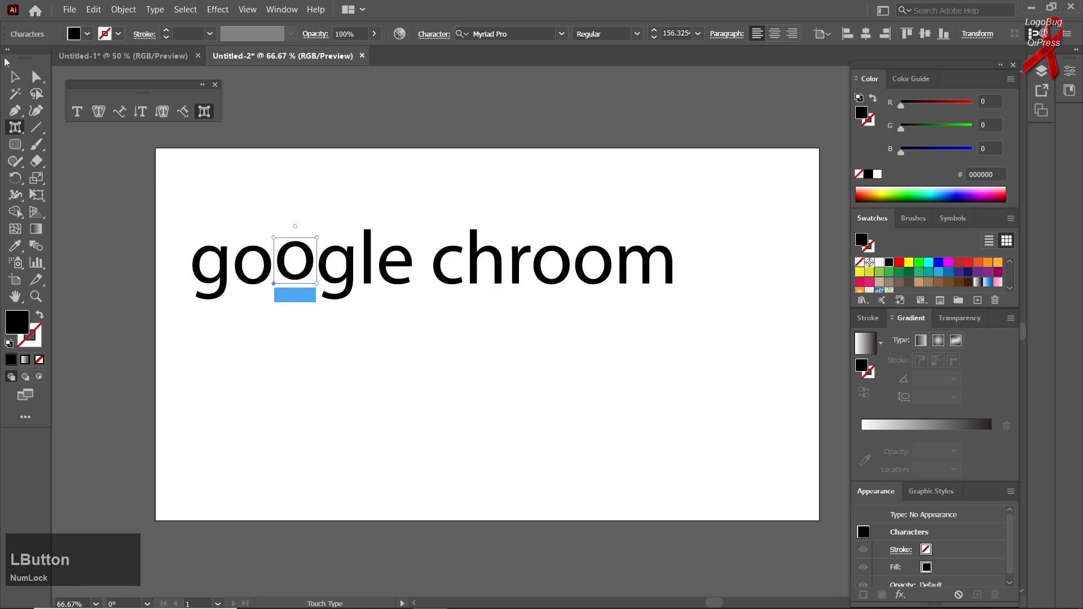
{"action": "left_click", "coordinate": [15, 76]}
{"action": "left_click", "coordinate": [178, 274]}
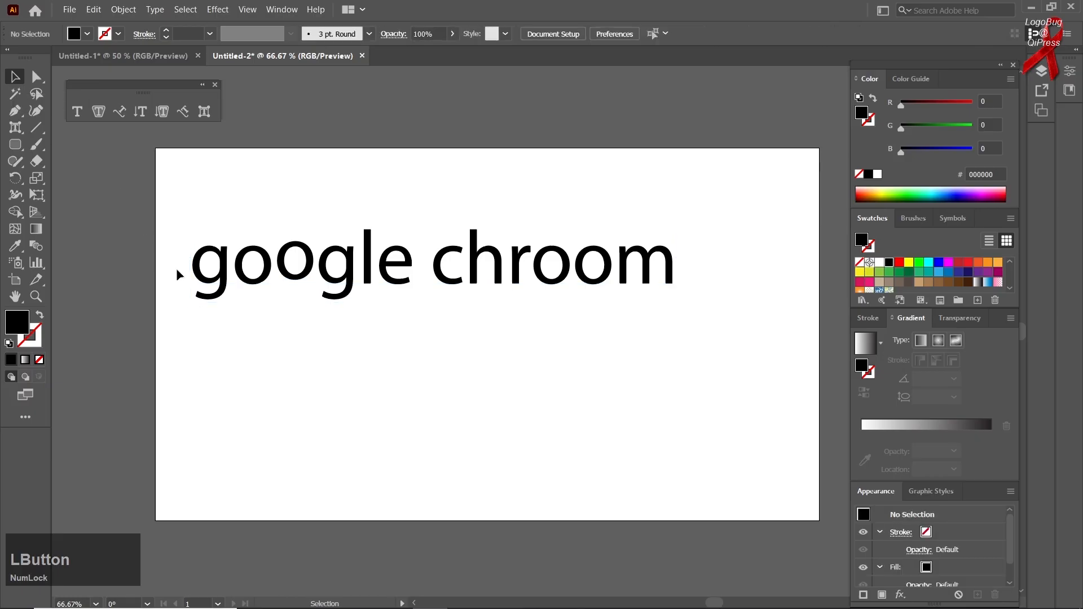
{"action": "left_click", "coordinate": [255, 286]}
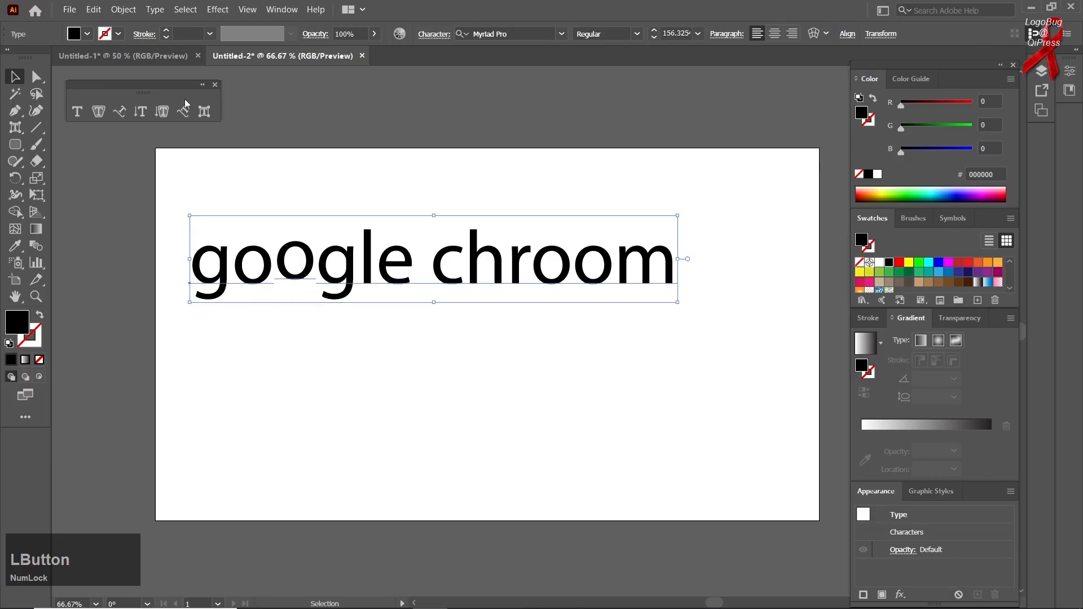
Recolour the first o of "google" to blue 0000DC with the Touch Type tool and raise it slightly.
{"action": "left_click", "coordinate": [204, 111]}
{"action": "left_click", "coordinate": [238, 269]}
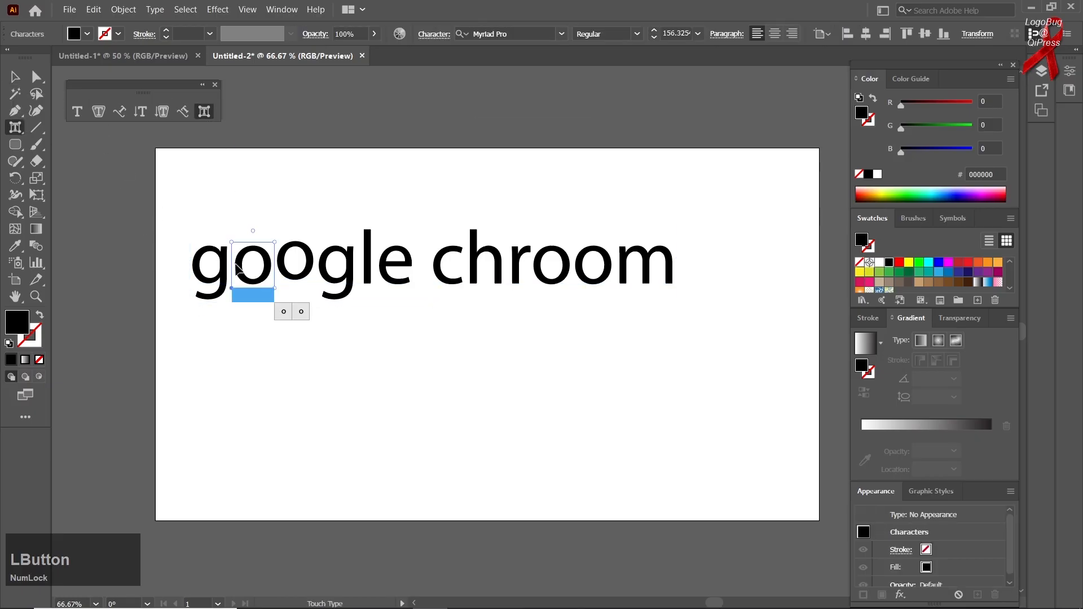
{"action": "left_click", "coordinate": [958, 192]}
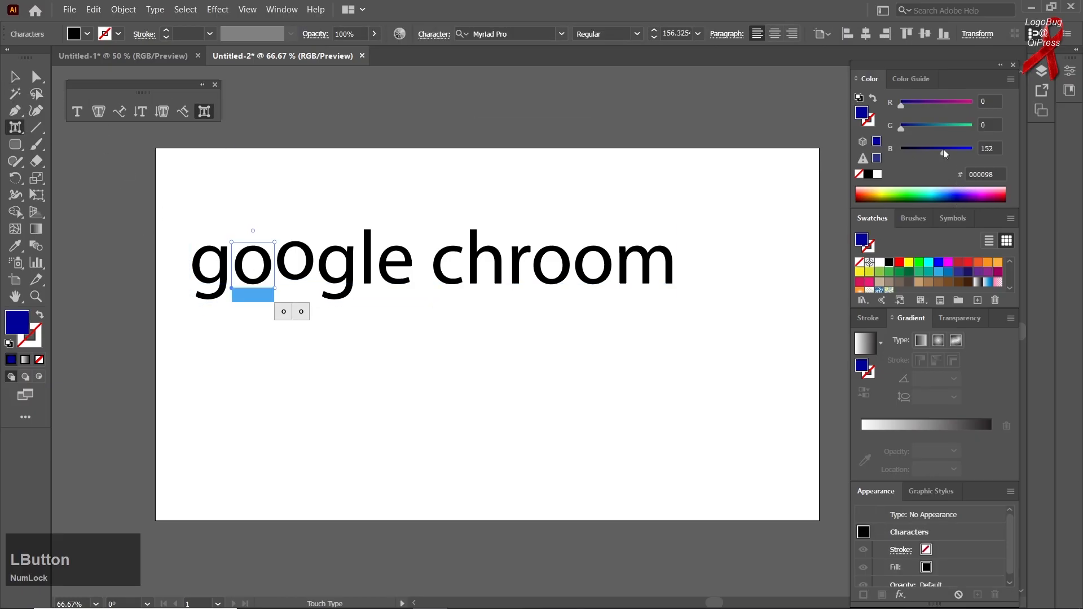
{"action": "left_click", "coordinate": [262, 282]}
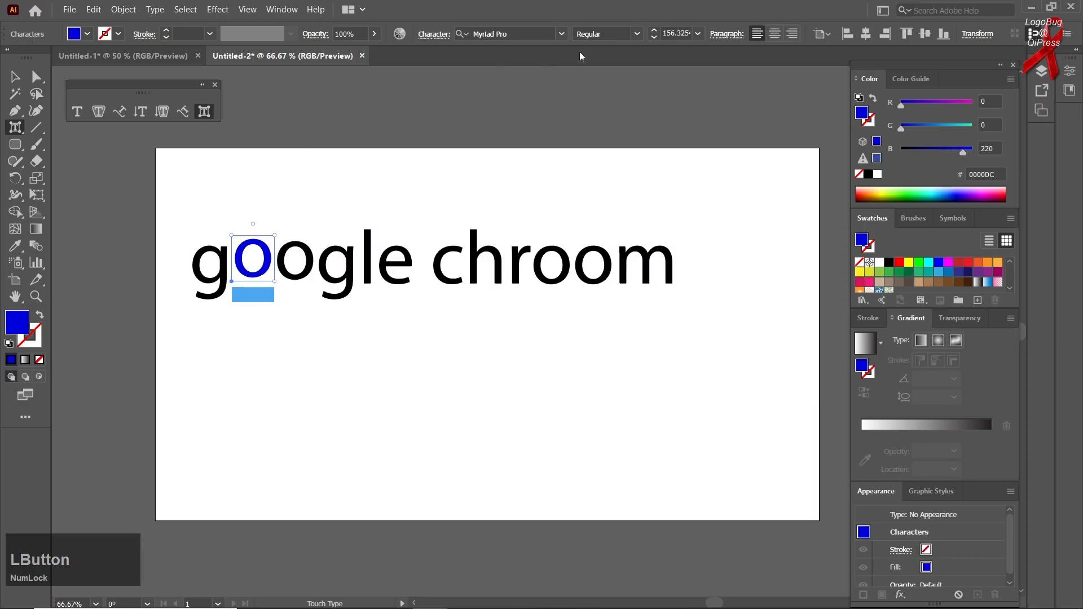
Set the font size of the blue o to 189 pt.
{"action": "left_click", "coordinate": [681, 34]}
{"action": "scroll", "coordinate": [681, 34], "scroll_direction": "up", "scroll_amount": 10}
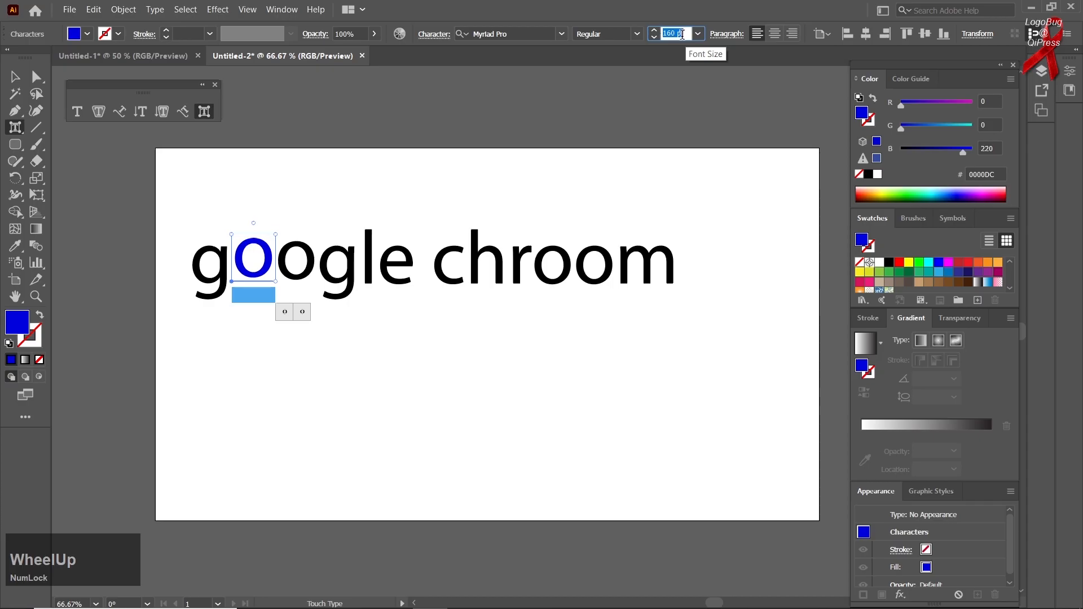
{"action": "scroll", "coordinate": [680, 34], "scroll_direction": "up", "scroll_amount": 20}
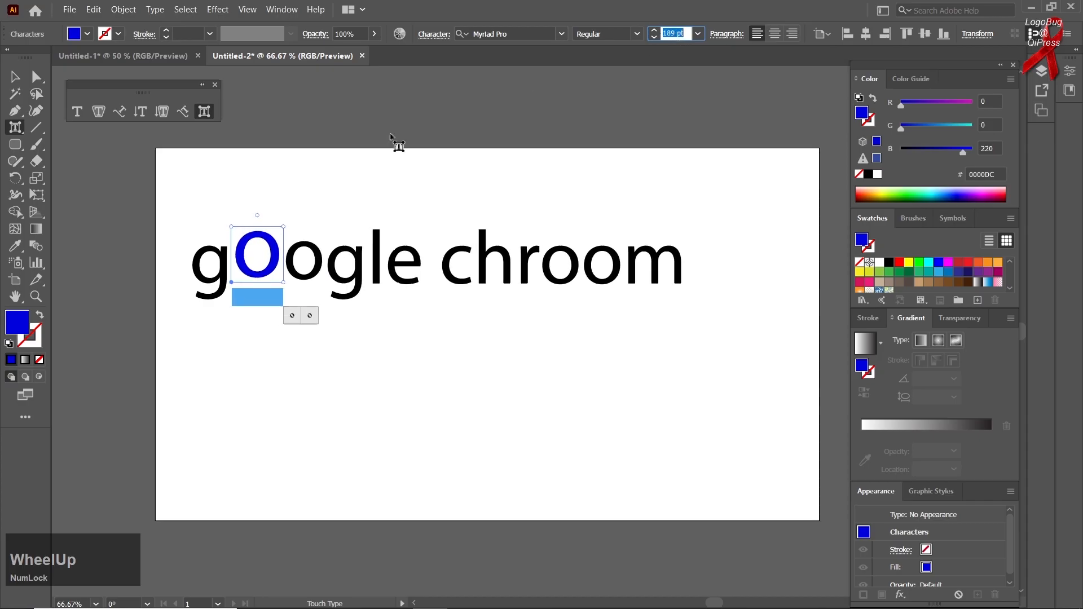
Lower the second g of "google", raise the l and lower the e to stagger the letters around the baseline.
{"action": "left_click", "coordinate": [349, 271]}
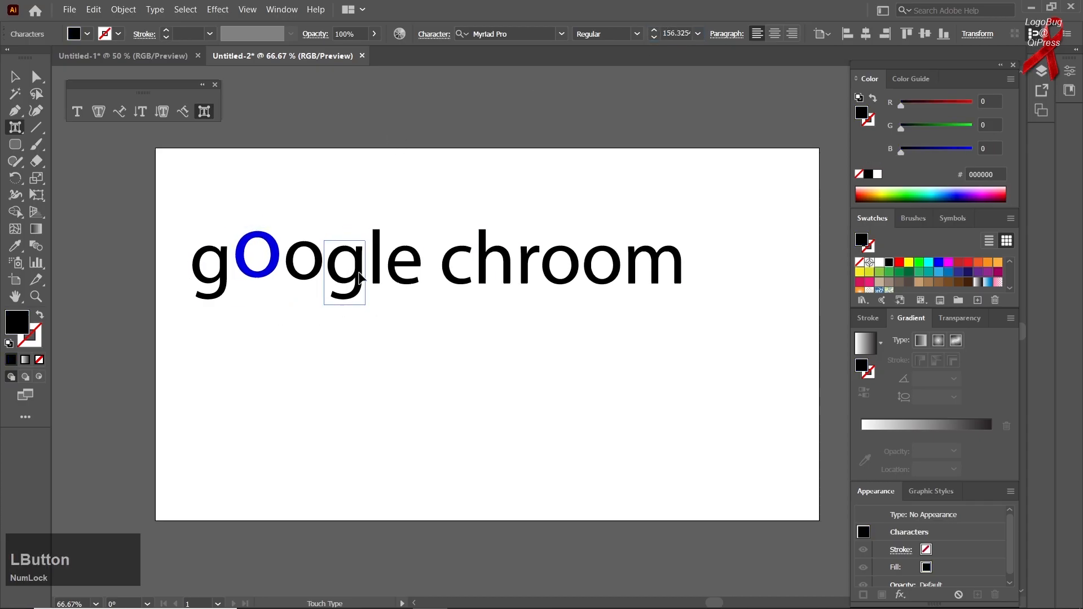
{"action": "left_click_drag", "start_coordinate": [359, 272], "coordinate": [399, 271]}
{"action": "left_click", "coordinate": [376, 261]}
{"action": "left_click", "coordinate": [399, 258]}
Raise the first g of "google" above the baseline and recolour it to green 00C800.
{"action": "left_click", "coordinate": [221, 276]}
{"action": "left_click_drag", "start_coordinate": [222, 276], "coordinate": [221, 264]}
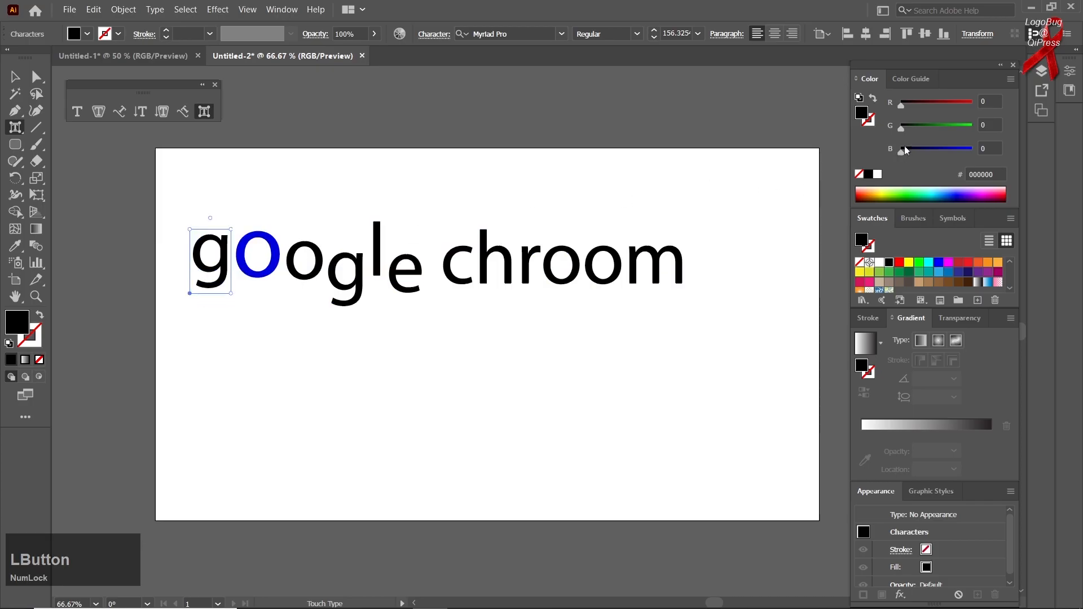
{"action": "left_click_drag", "start_coordinate": [935, 129], "coordinate": [957, 128]}
Select the whole "google chroom" text with the Selection tool and delete it from the artboard.
{"action": "left_click", "coordinate": [15, 76]}
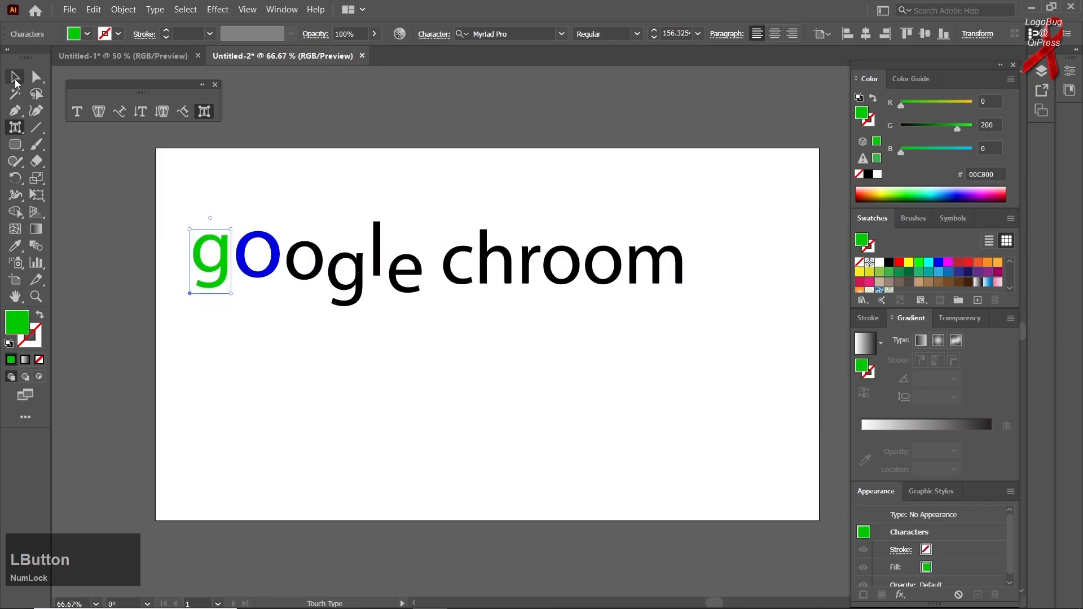
{"action": "left_click", "coordinate": [122, 193]}
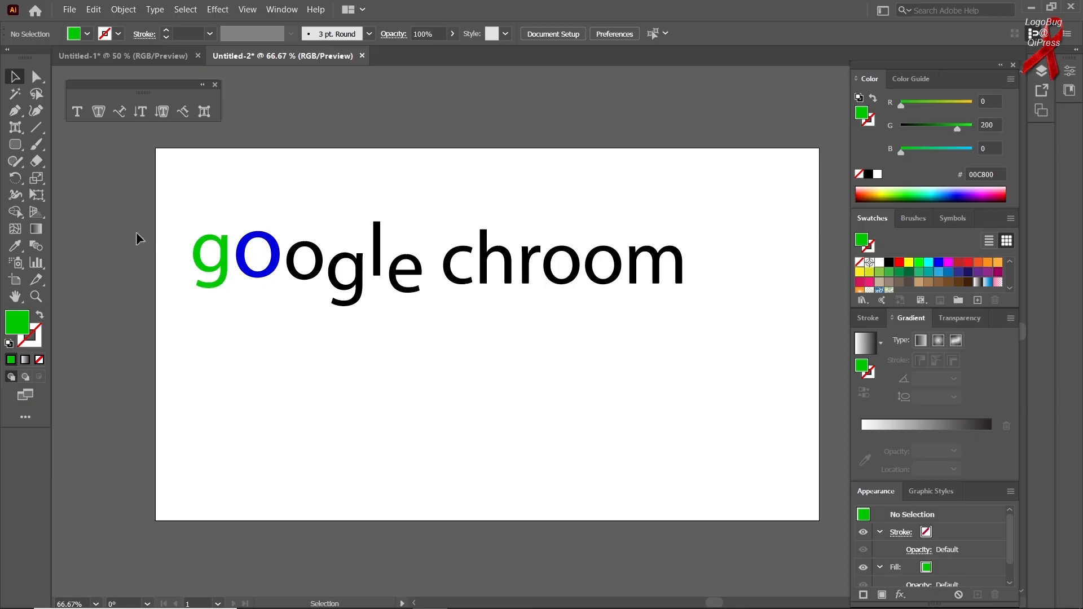
{"action": "left_click_drag", "start_coordinate": [149, 222], "coordinate": [679, 418]}
{"action": "key", "text": "Delete"}
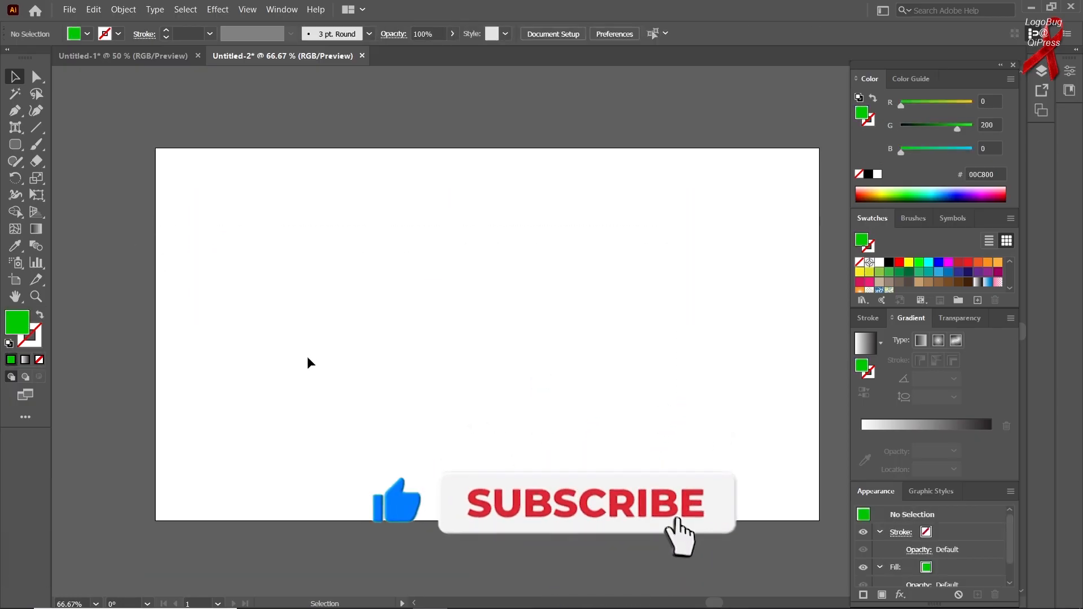